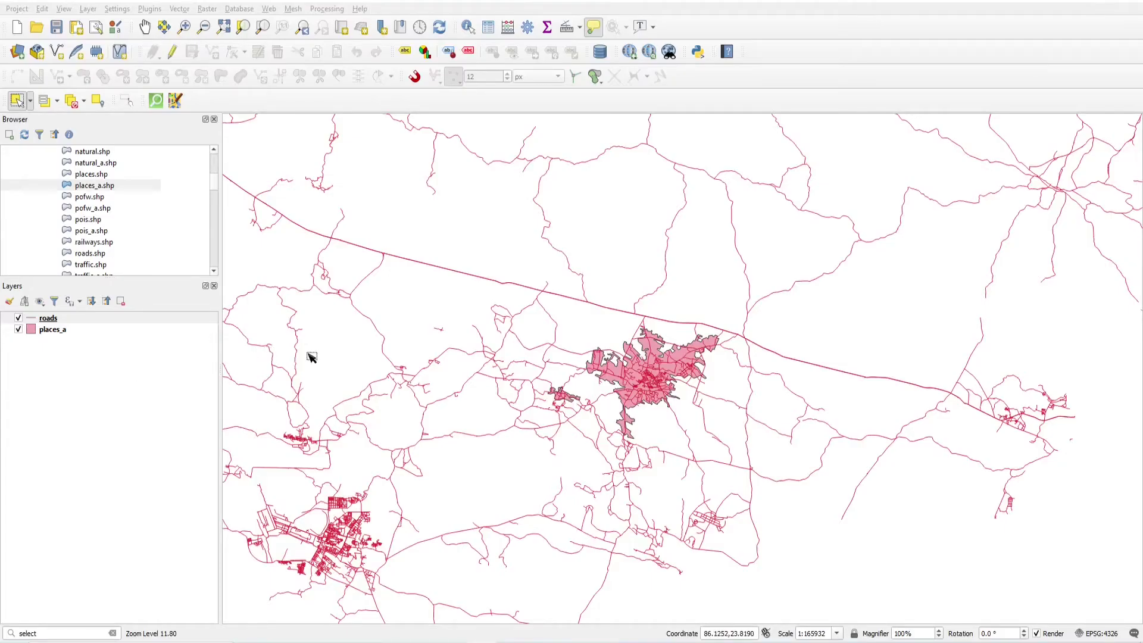
Hide the roads layer and show the feature count of the places_a layer
{"action": "left_click", "coordinate": [54, 321]}
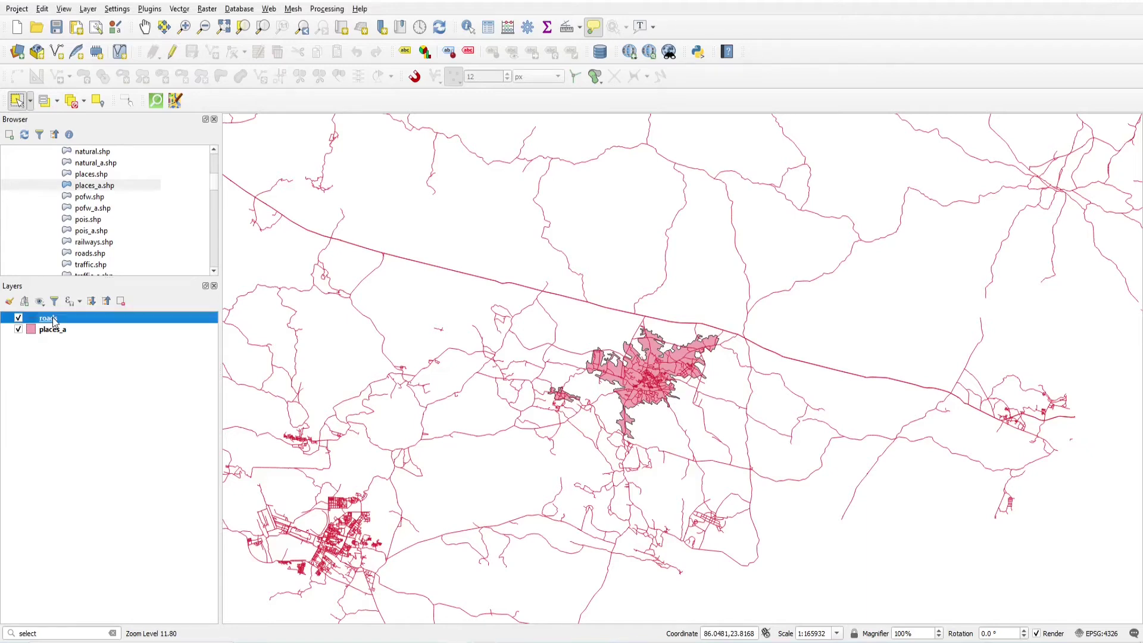
{"action": "left_click", "coordinate": [59, 330]}
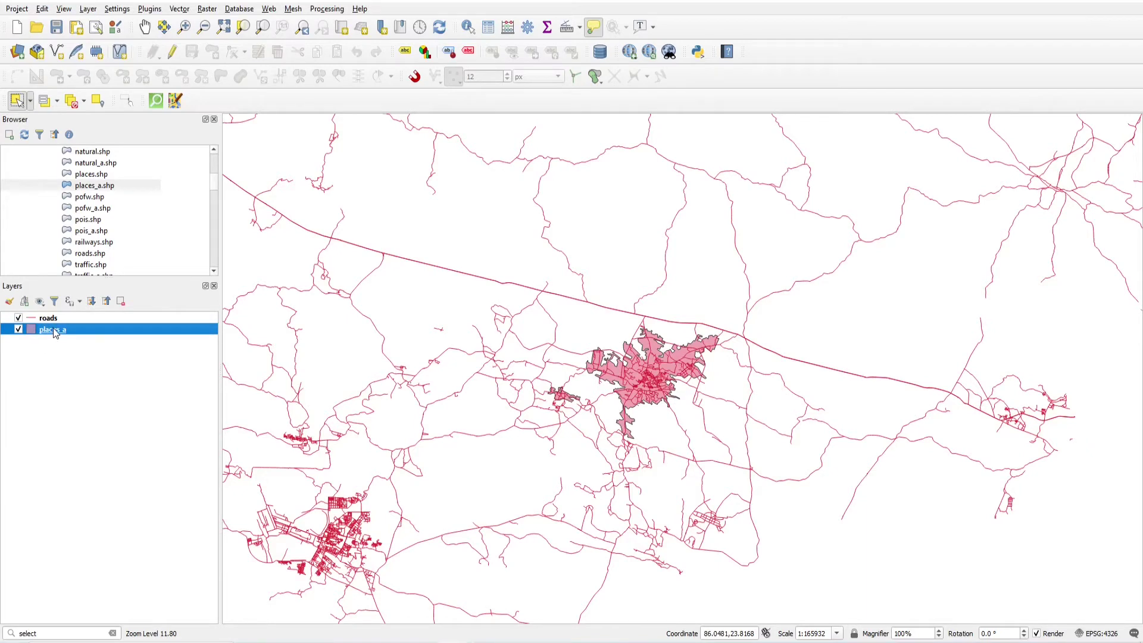
{"action": "left_click", "coordinate": [20, 320]}
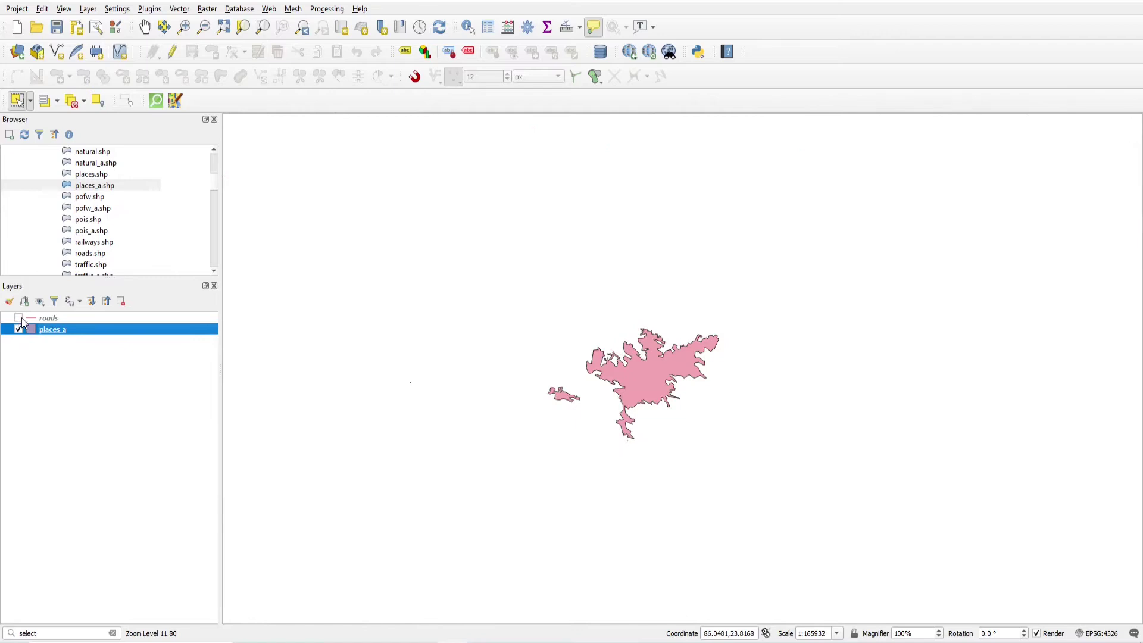
{"action": "scroll", "coordinate": [589, 338], "scroll_direction": "down", "scroll_amount": 2}
{"action": "scroll", "coordinate": [641, 323], "scroll_direction": "down", "scroll_amount": 1}
{"action": "right_click", "coordinate": [93, 337]}
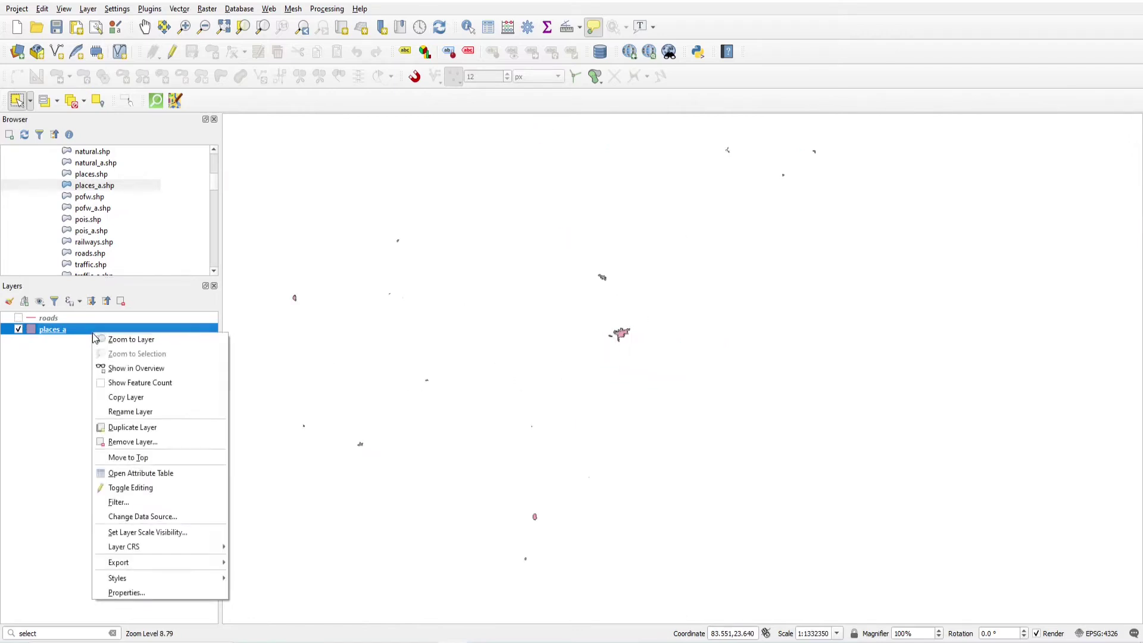
{"action": "left_click", "coordinate": [128, 384]}
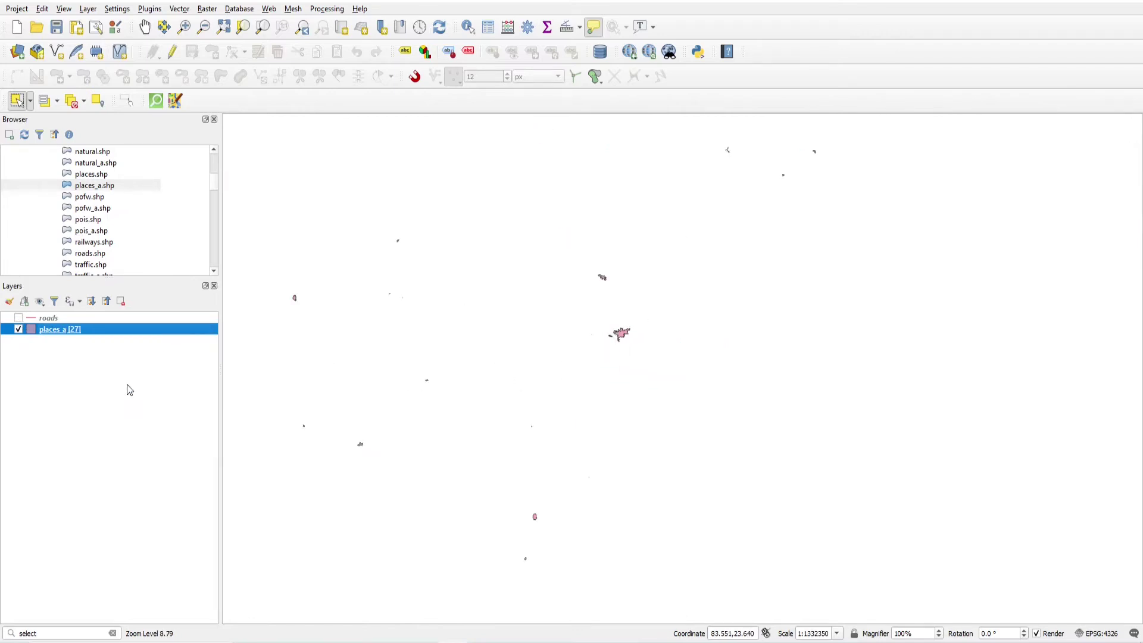
{"action": "right_click", "coordinate": [82, 328]}
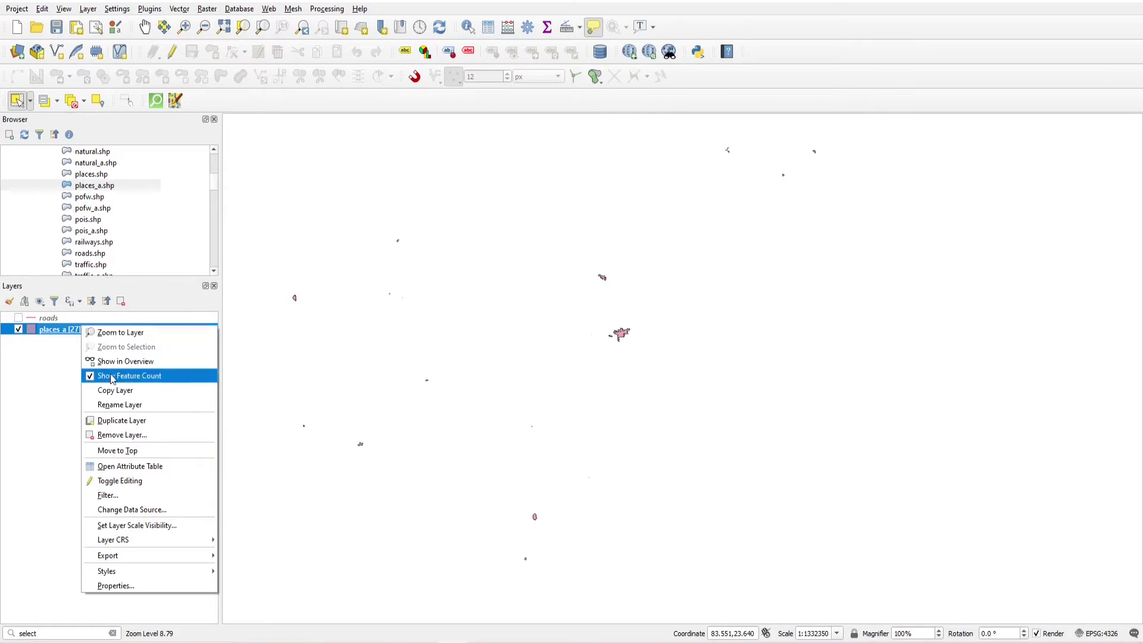
{"action": "left_click", "coordinate": [64, 375]}
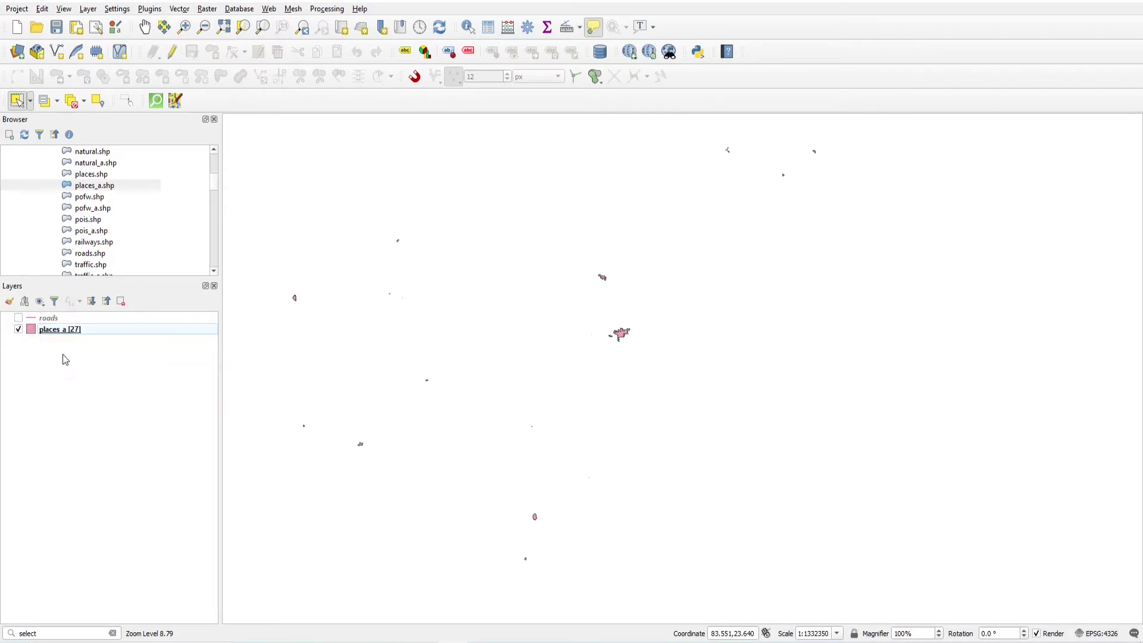
Make the roads layer visible and show its feature count
{"action": "left_click", "coordinate": [18, 319]}
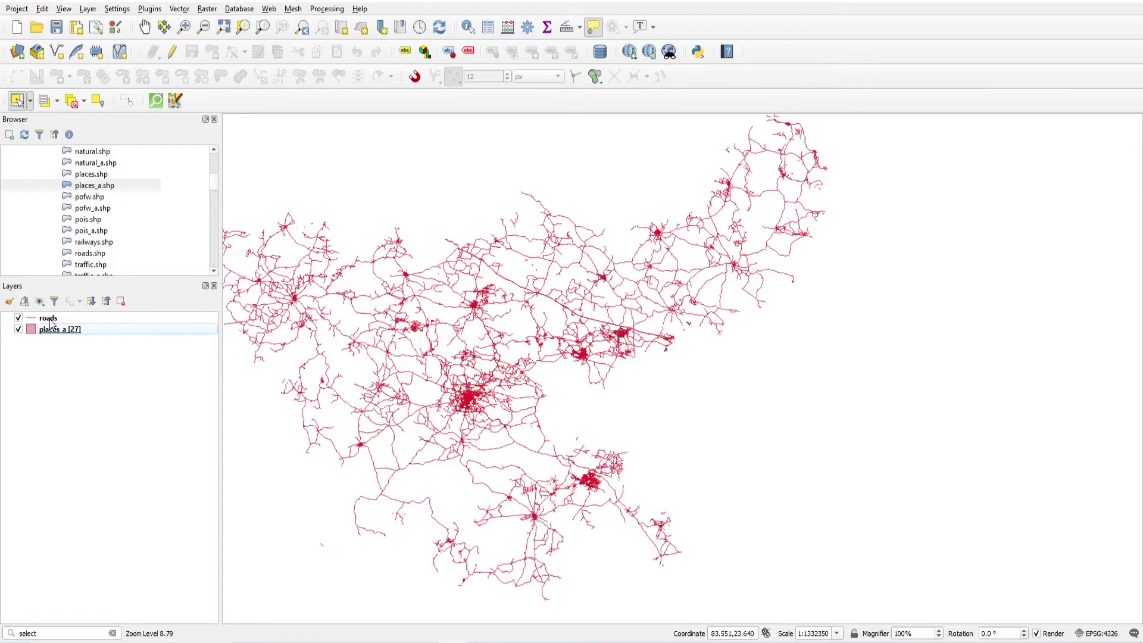
{"action": "right_click", "coordinate": [51, 323]}
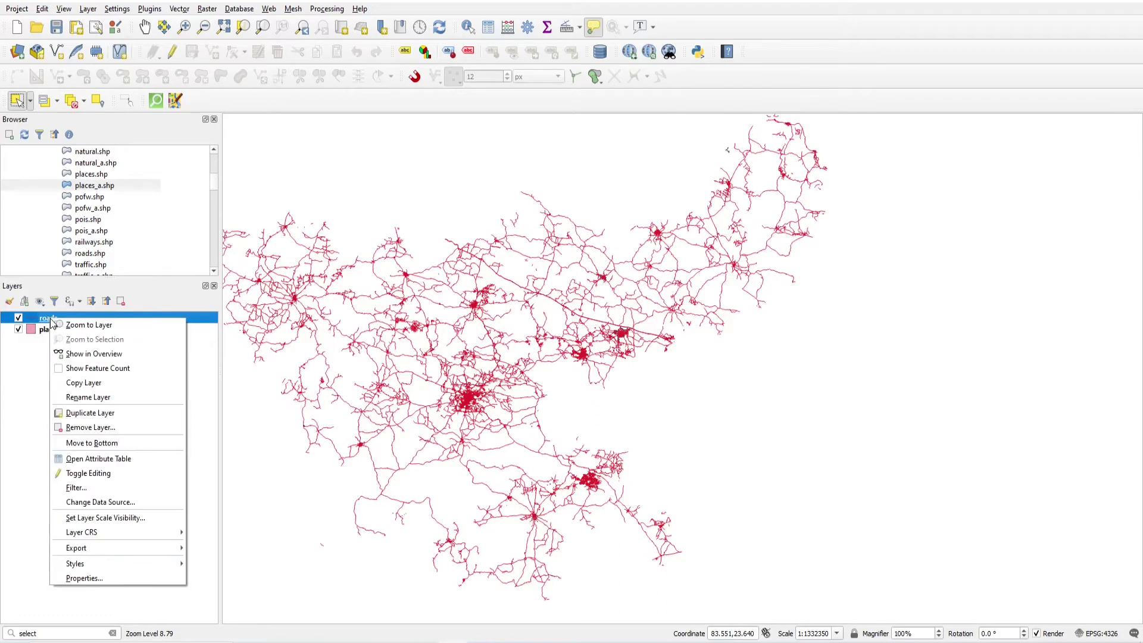
{"action": "left_click", "coordinate": [102, 369]}
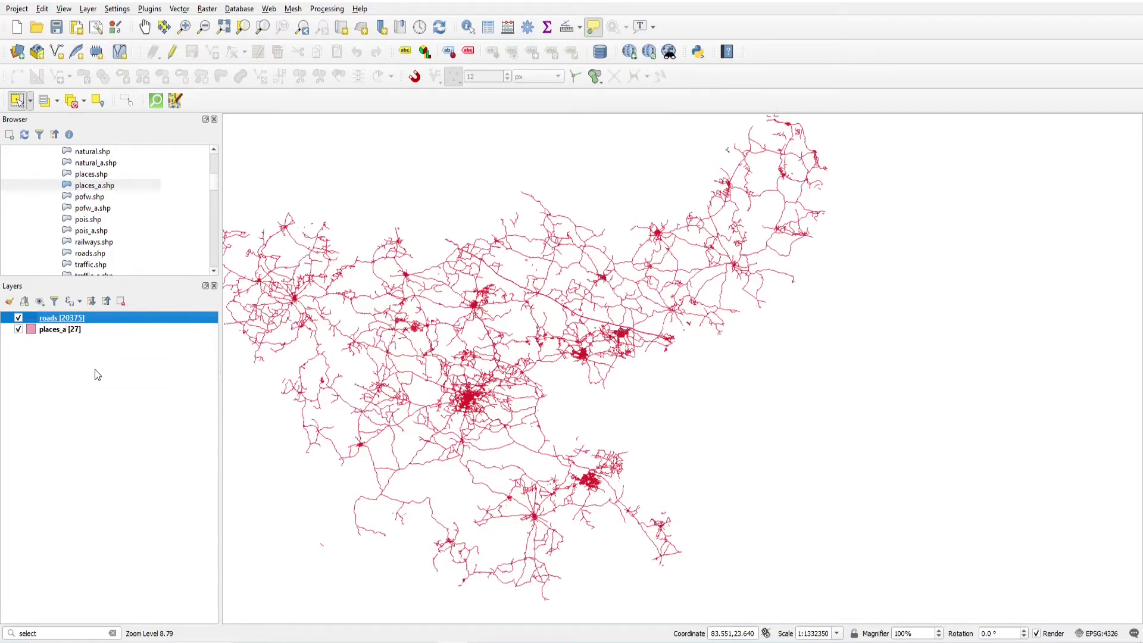
{"action": "left_click", "coordinate": [137, 408]}
Hide the roads layer and survey the places_a polygons across the map
{"action": "scroll", "coordinate": [628, 342], "scroll_direction": "up", "scroll_amount": 4}
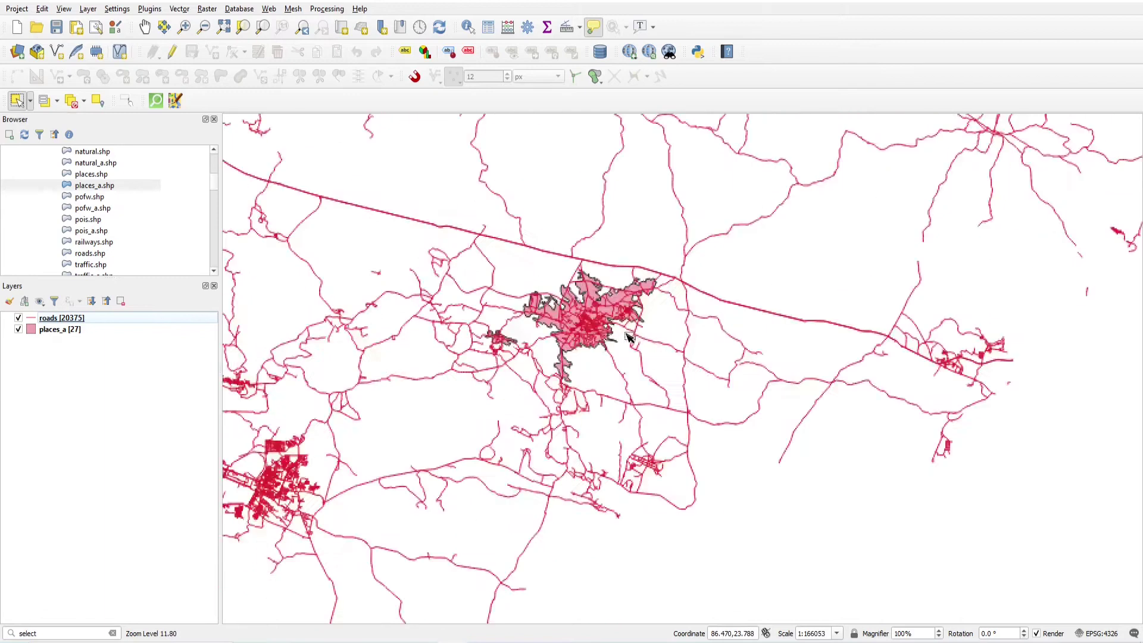
{"action": "left_click", "coordinate": [145, 27]}
{"action": "left_click_drag", "start_coordinate": [390, 288], "coordinate": [516, 292]}
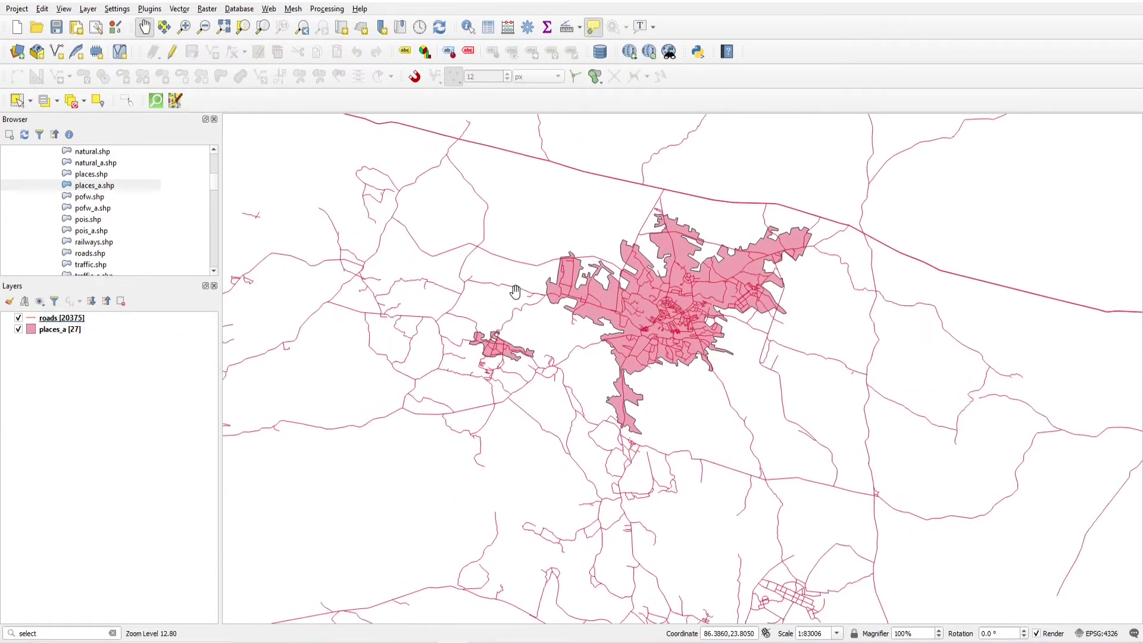
{"action": "left_click", "coordinate": [19, 318]}
{"action": "scroll", "coordinate": [548, 310], "scroll_direction": "down", "scroll_amount": 2}
{"action": "scroll", "coordinate": [546, 307], "scroll_direction": "down", "scroll_amount": 1}
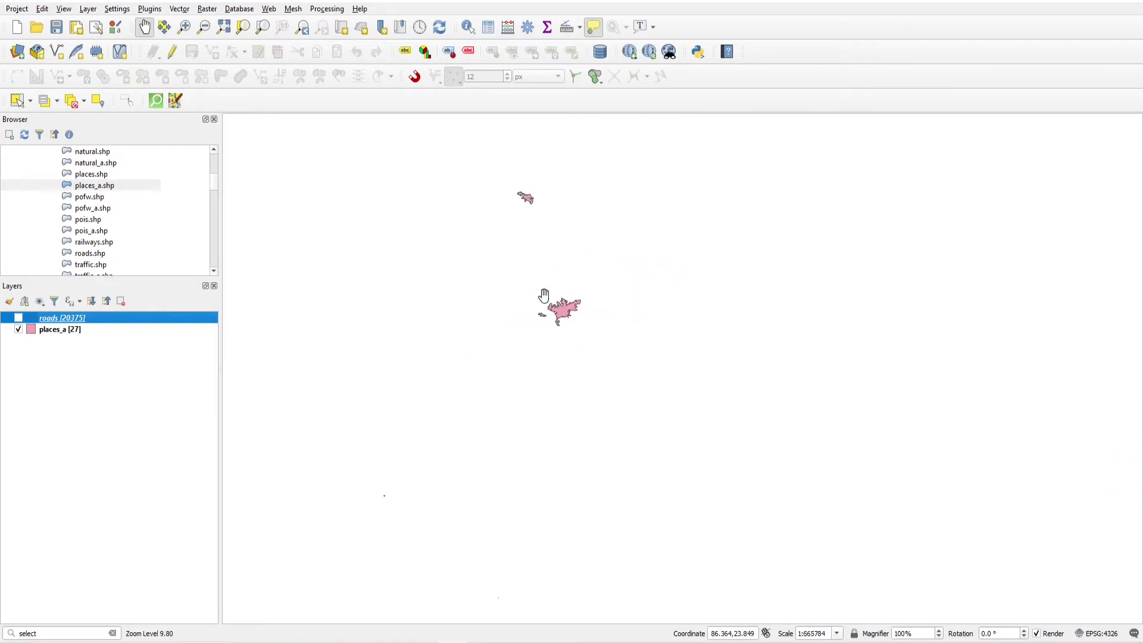
{"action": "left_click_drag", "start_coordinate": [557, 324], "coordinate": [717, 365]}
{"action": "scroll", "coordinate": [688, 319], "scroll_direction": "down", "scroll_amount": 1}
{"action": "scroll", "coordinate": [691, 322], "scroll_direction": "down", "scroll_amount": 2}
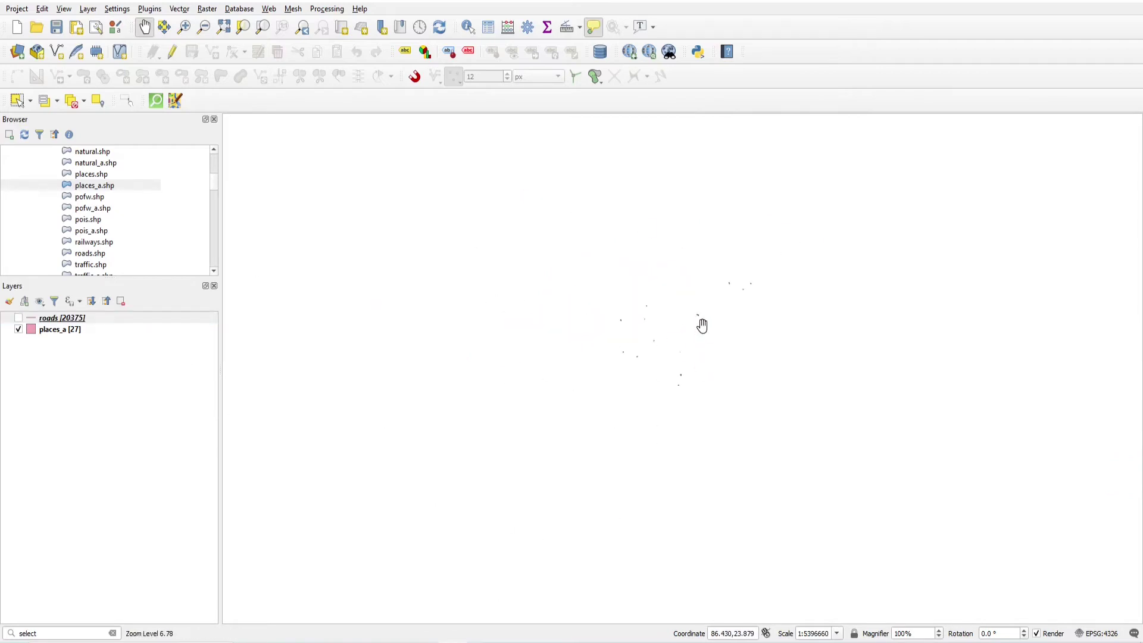
Review the fclass values of all features in the places_a attribute table, with the map at full extent
{"action": "left_click", "coordinate": [68, 335]}
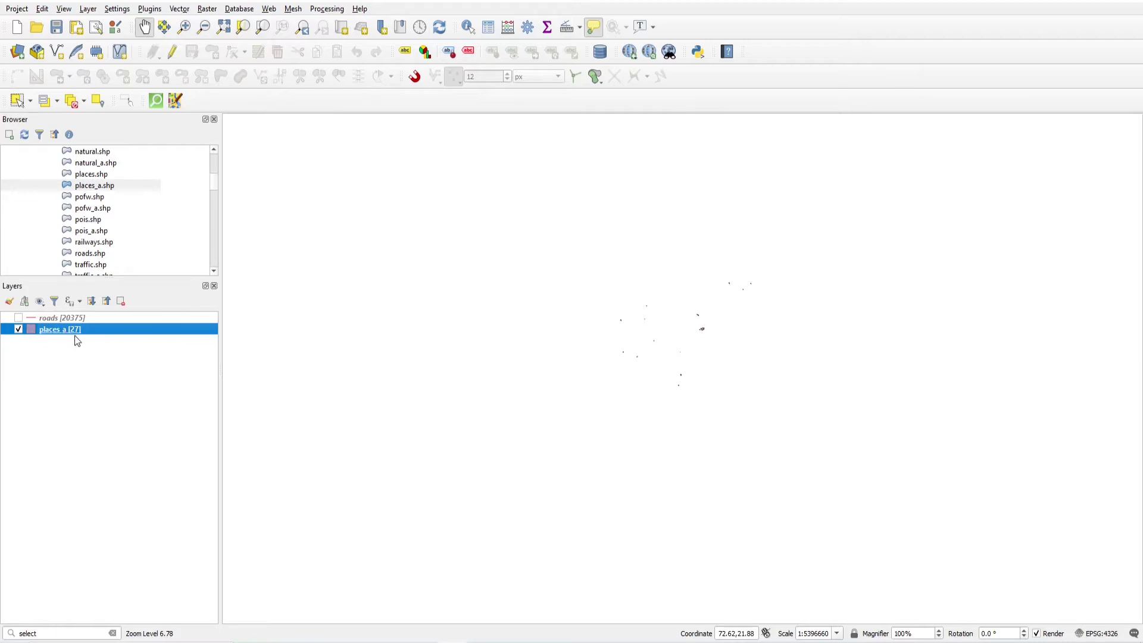
{"action": "left_click", "coordinate": [223, 27]}
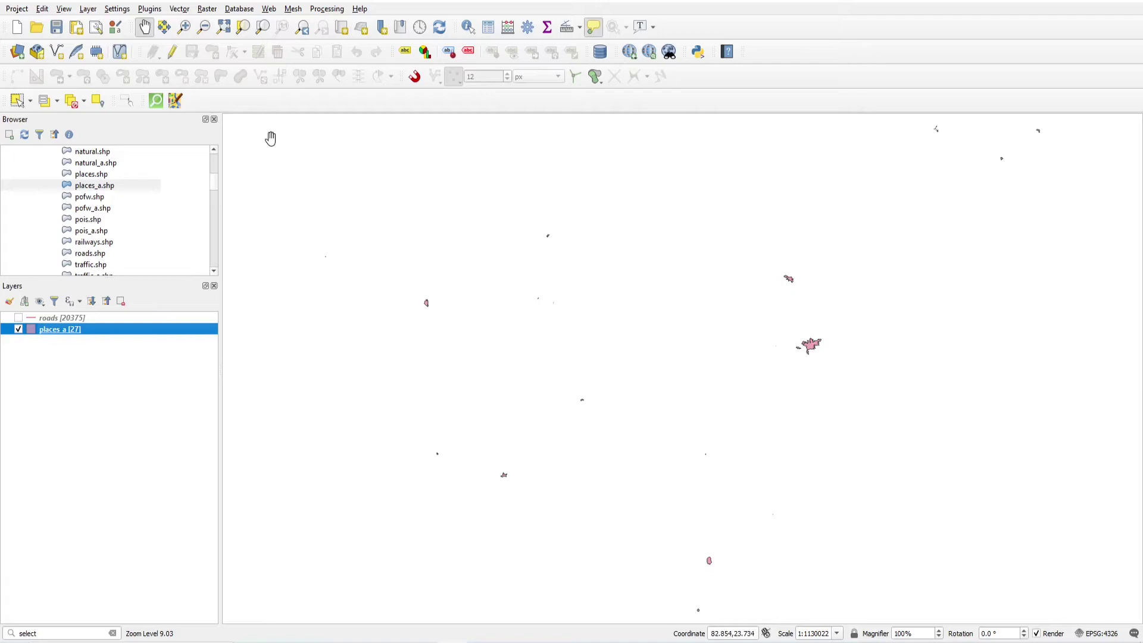
{"action": "left_click", "coordinate": [488, 28]}
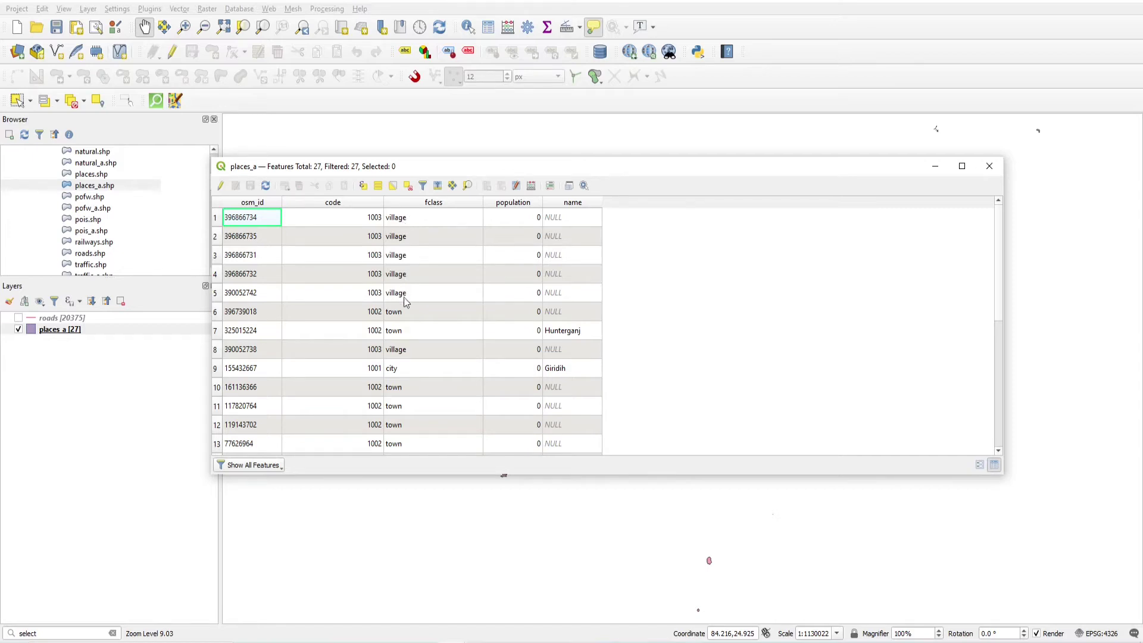
{"action": "scroll", "coordinate": [420, 393], "scroll_direction": "down", "scroll_amount": 5}
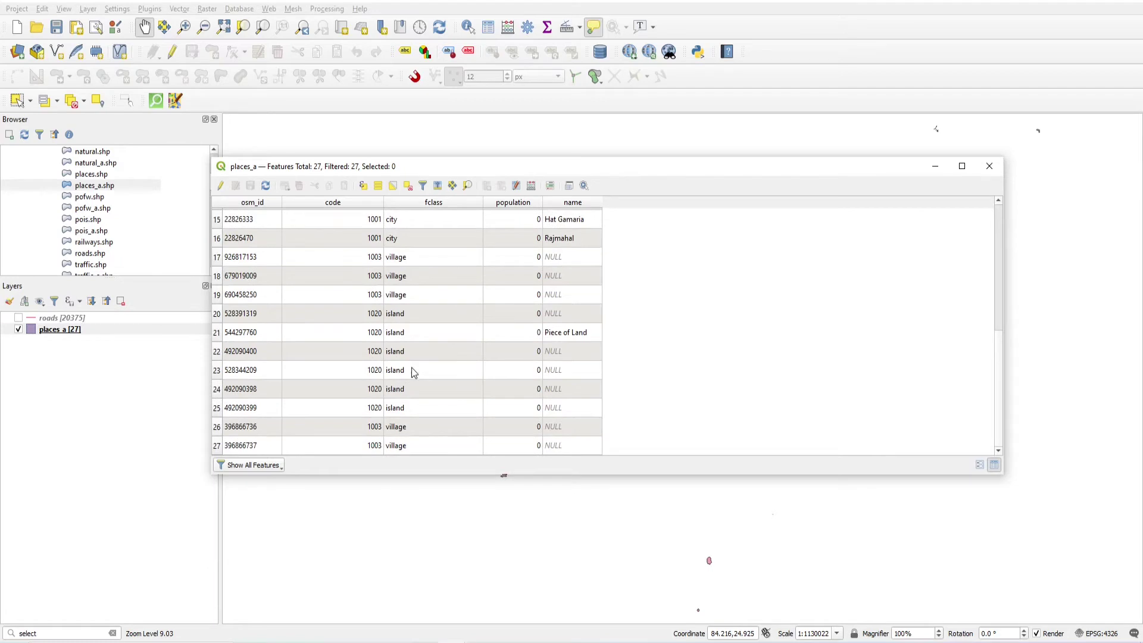
{"action": "key", "text": "Escape"}
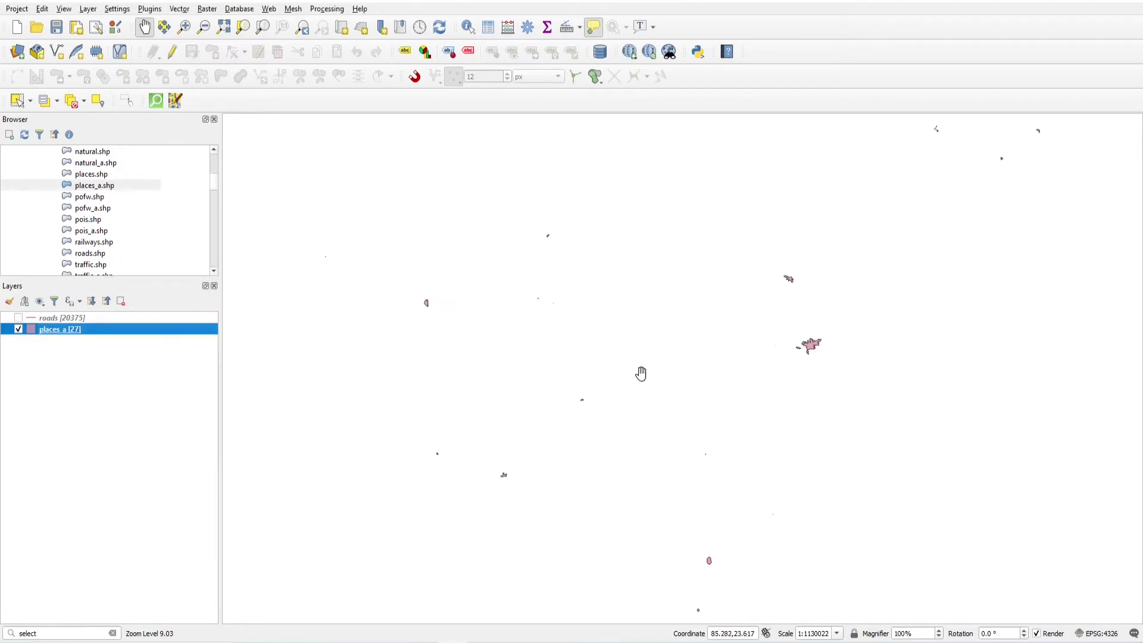
{"action": "scroll", "coordinate": [668, 347], "scroll_direction": "down", "scroll_amount": 1}
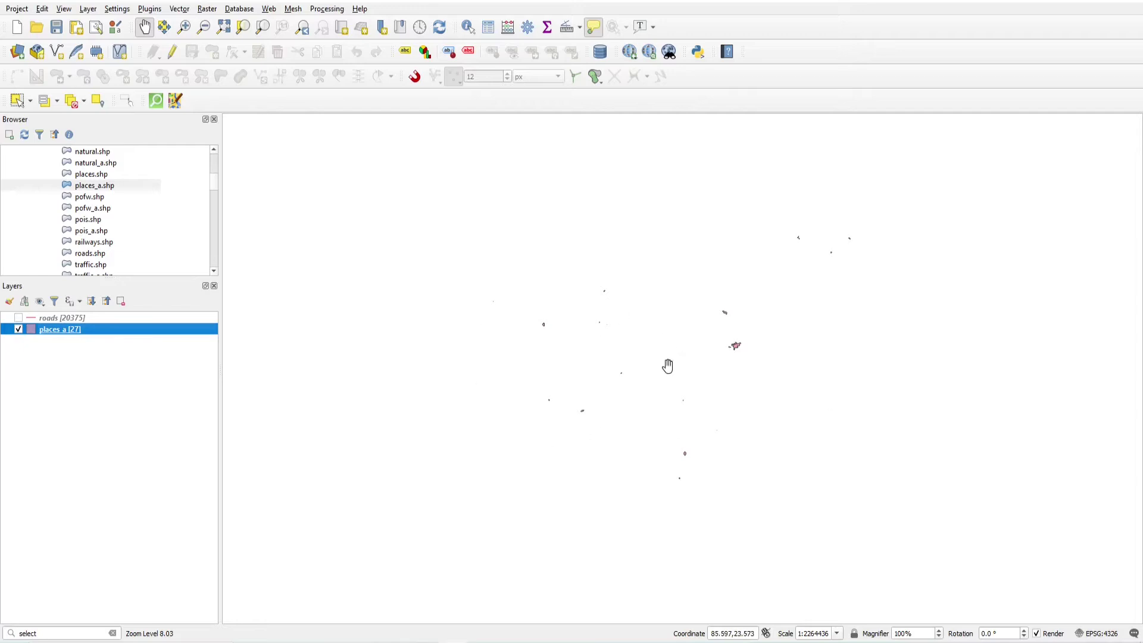
Build the provider filter expression "fclass"='village' for the places_a layer in the Query Builder, loading all values of the field
{"action": "right_click", "coordinate": [79, 335]}
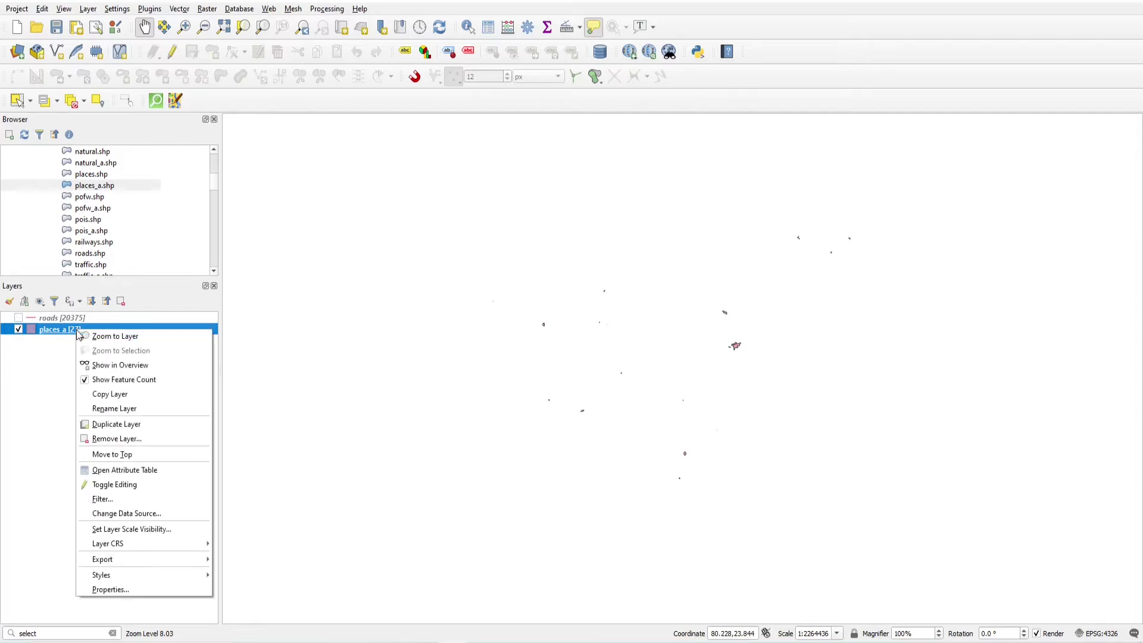
{"action": "left_click", "coordinate": [102, 499]}
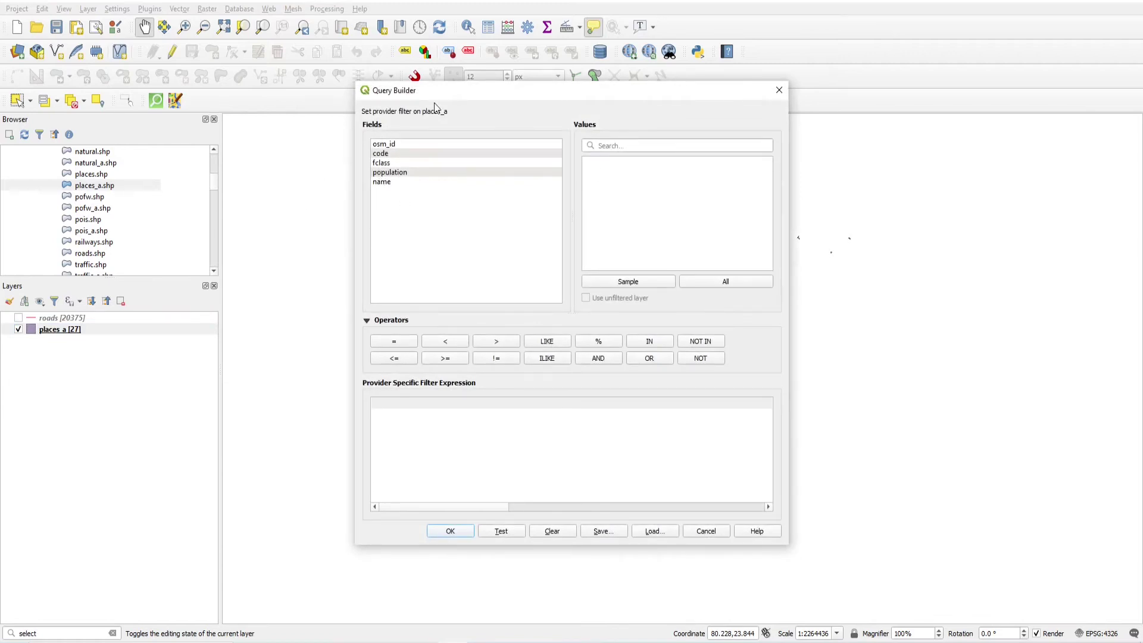
{"action": "left_click_drag", "start_coordinate": [437, 94], "coordinate": [381, 154]}
{"action": "double_click", "coordinate": [337, 237]}
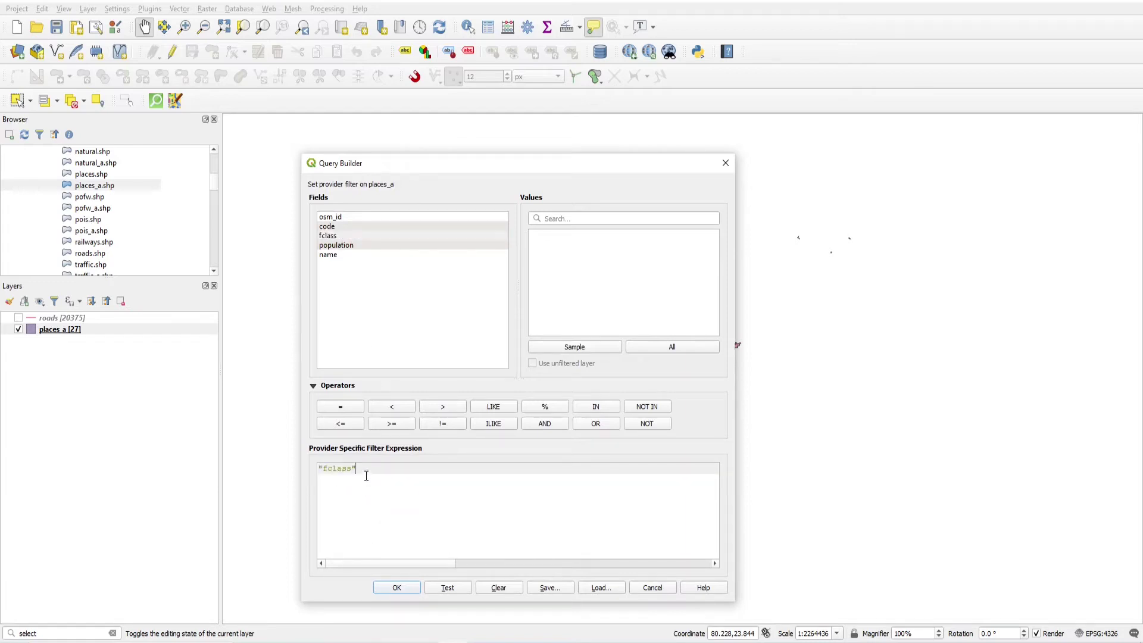
{"action": "left_click", "coordinate": [331, 237]}
{"action": "left_click", "coordinate": [575, 347]}
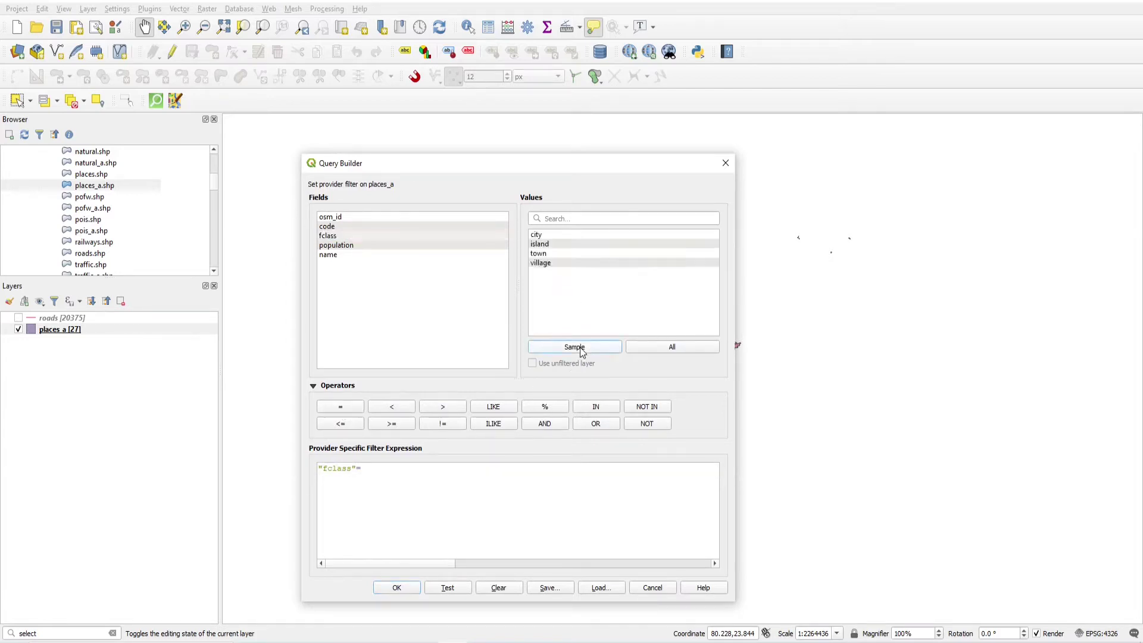
{"action": "left_click", "coordinate": [648, 347]}
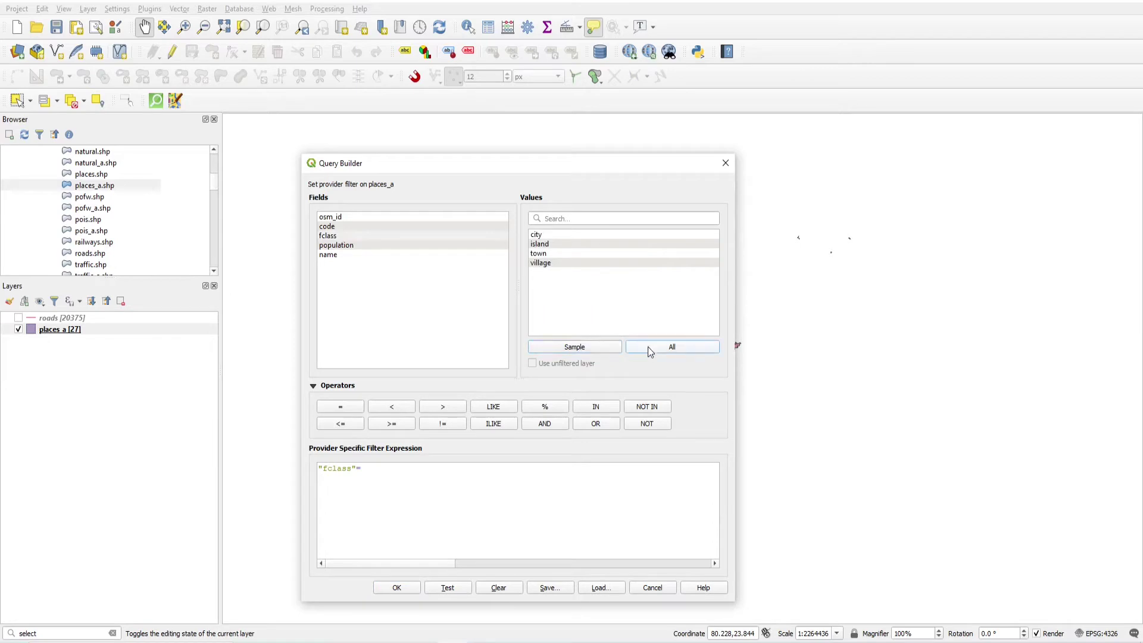
{"action": "double_click", "coordinate": [549, 264]}
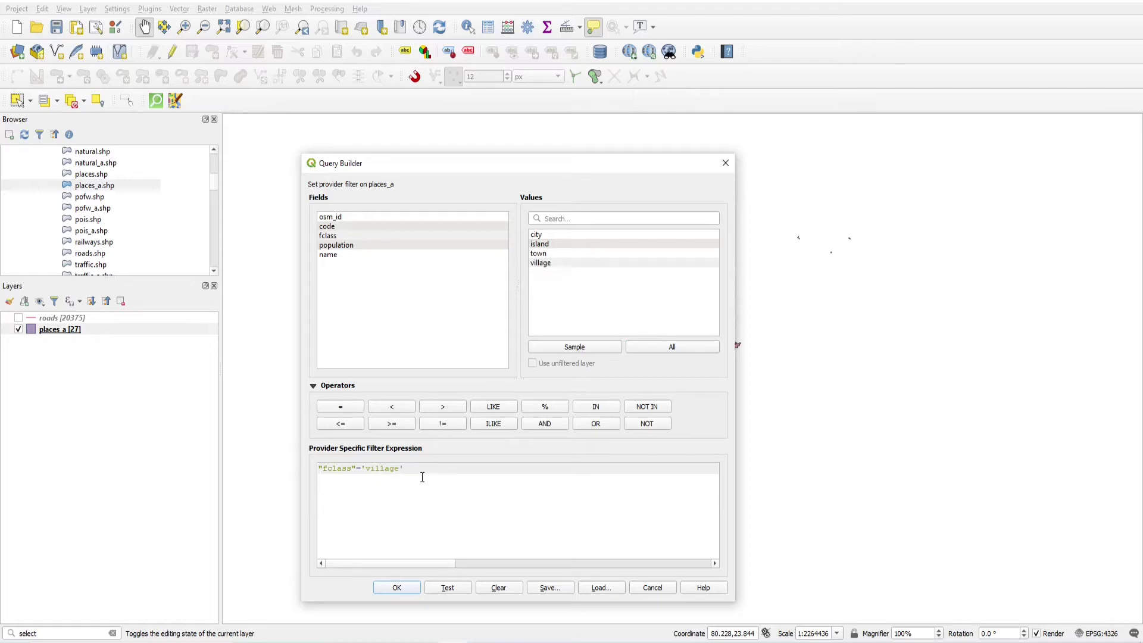
Test the village filter expression and apply it to the places_a layer
{"action": "left_click_drag", "start_coordinate": [419, 470], "coordinate": [302, 463]}
{"action": "key", "text": "End"}
{"action": "key", "text": "shift+Home"}
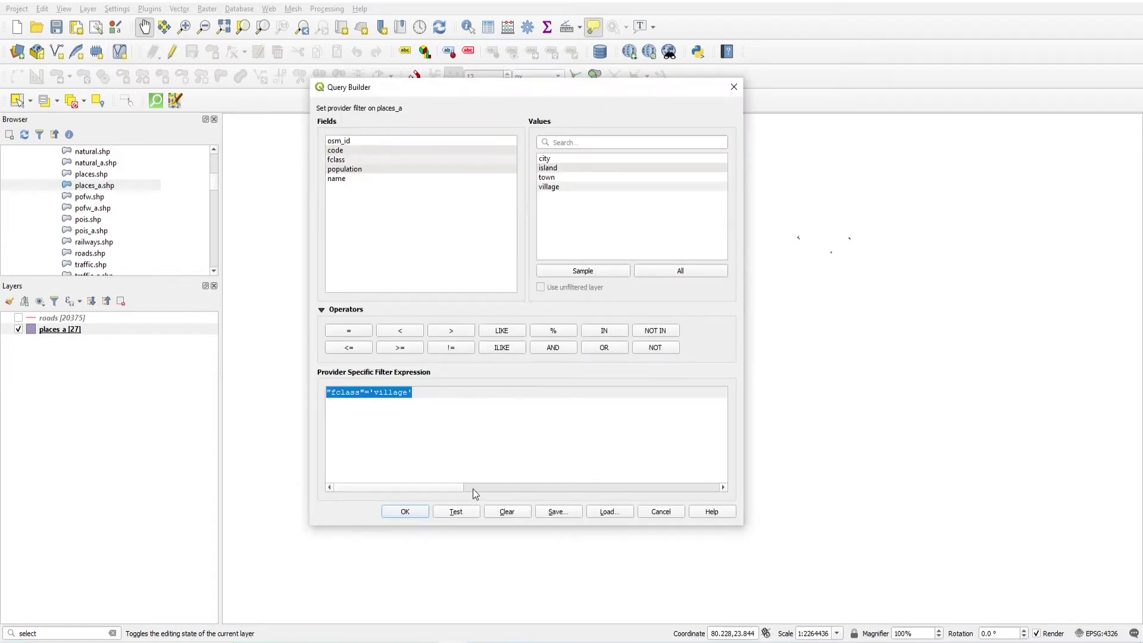
{"action": "left_click", "coordinate": [457, 514]}
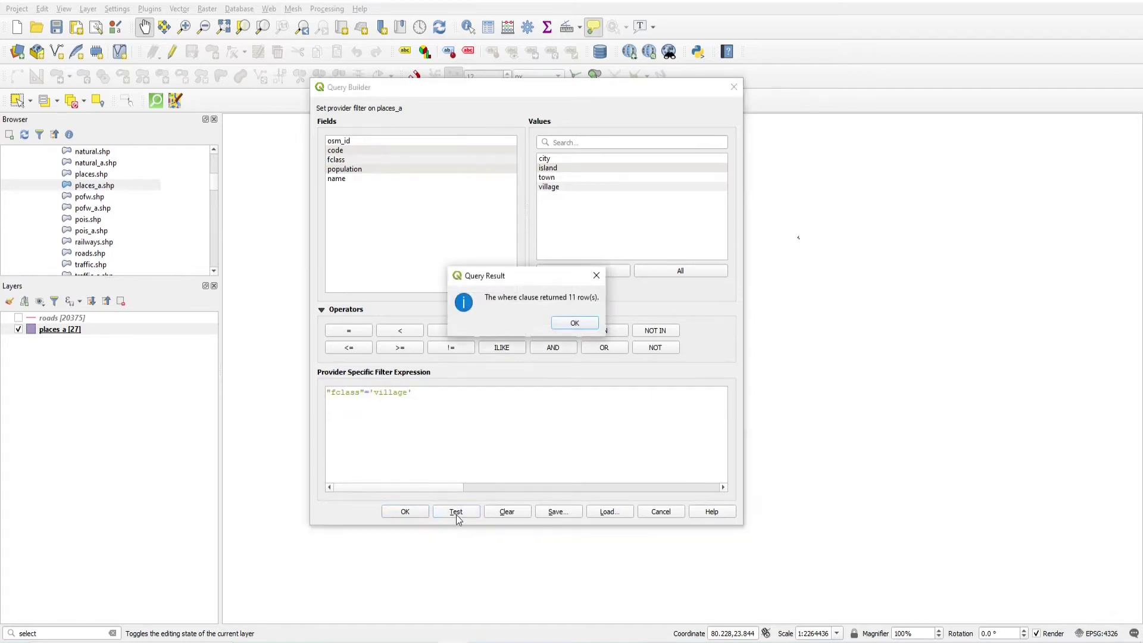
{"action": "left_click_drag", "start_coordinate": [529, 280], "coordinate": [531, 315]}
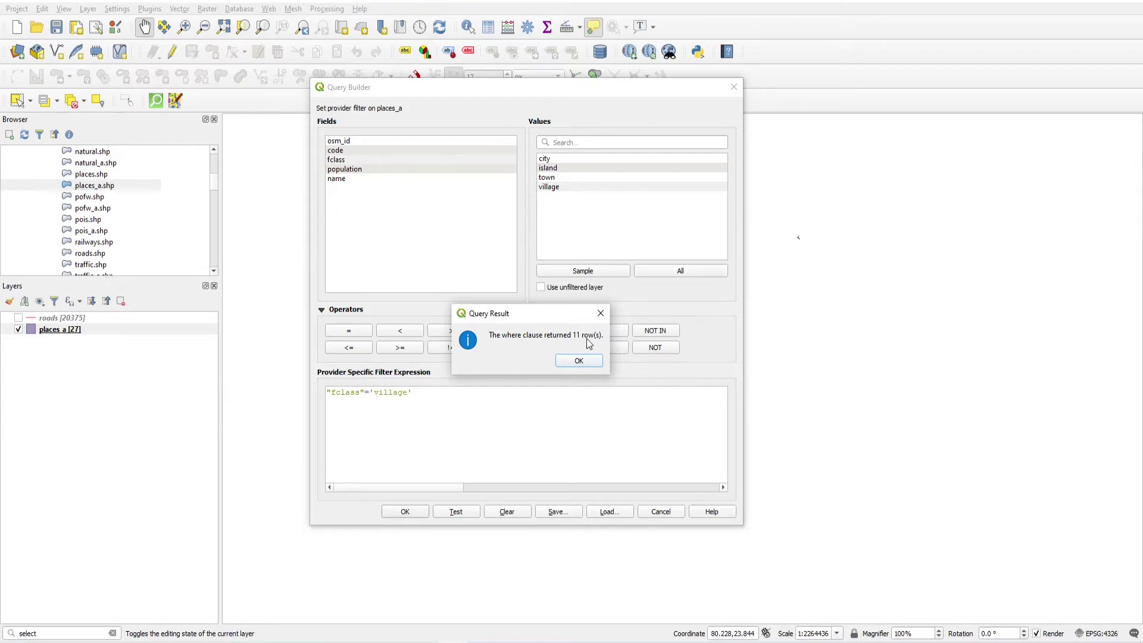
{"action": "left_click", "coordinate": [578, 361]}
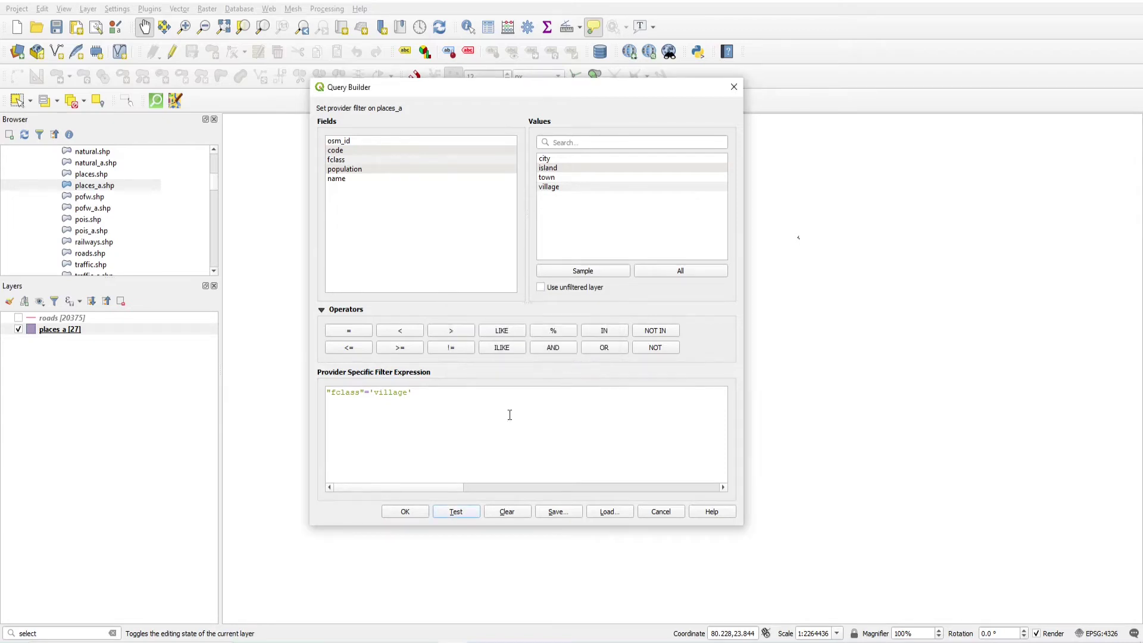
{"action": "left_click", "coordinate": [406, 513]}
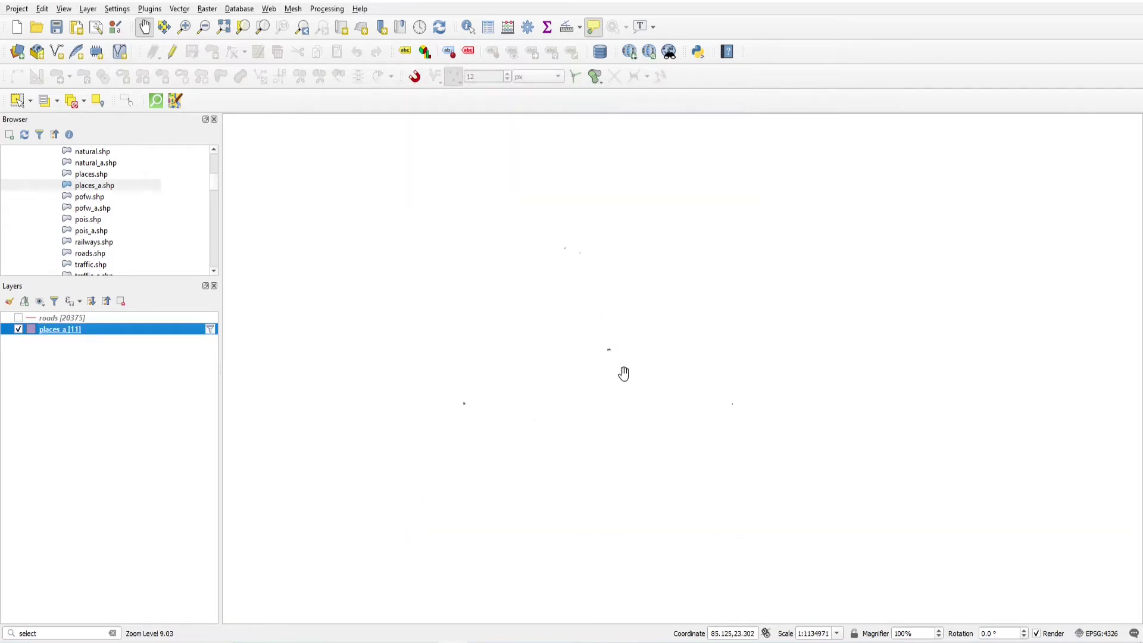
Inspect the filtered places_a features on the map and check their fclass values in the attribute table
{"action": "left_click_drag", "start_coordinate": [605, 291], "coordinate": [575, 383]}
{"action": "scroll", "coordinate": [642, 338], "scroll_direction": "up", "scroll_amount": 1}
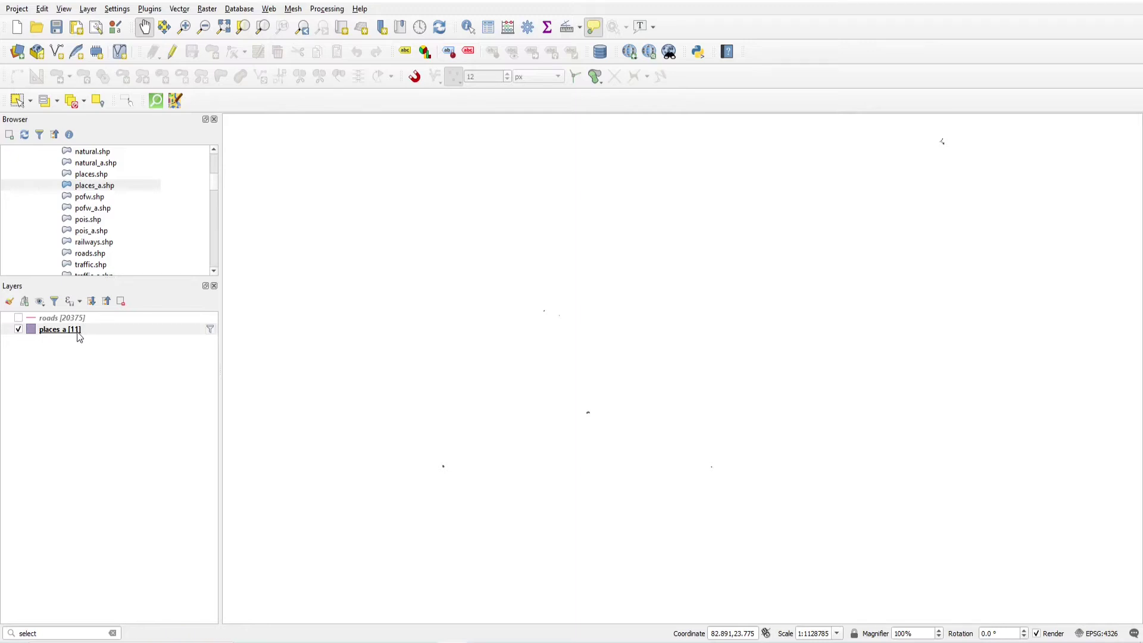
{"action": "scroll", "coordinate": [613, 324], "scroll_direction": "down", "scroll_amount": 1}
{"action": "left_click", "coordinate": [487, 27]}
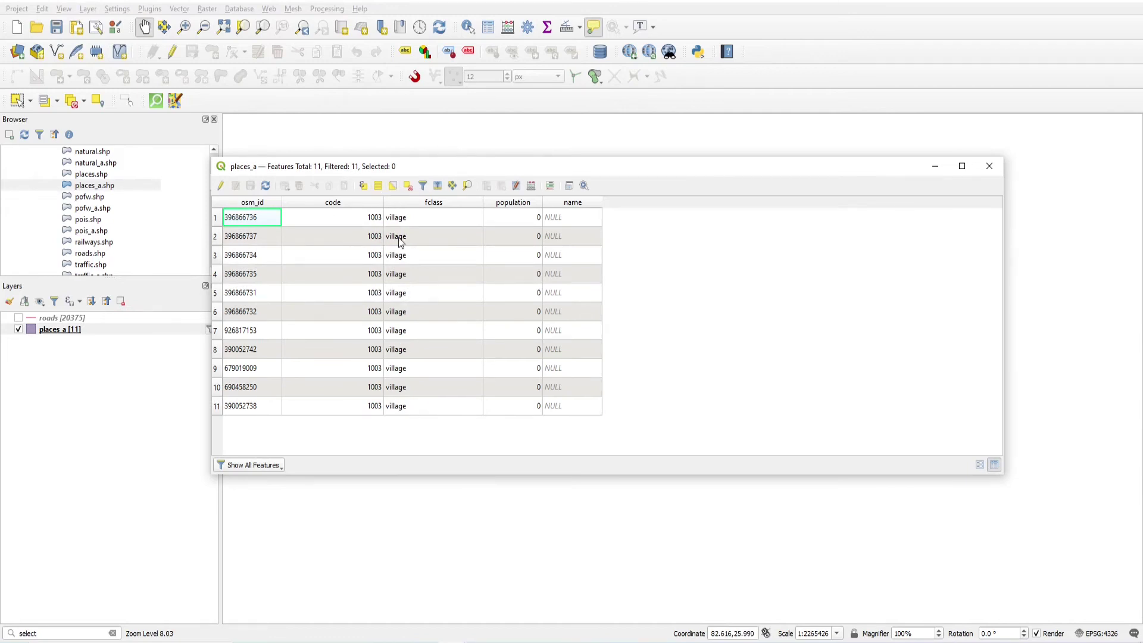
{"action": "left_click", "coordinate": [988, 166]}
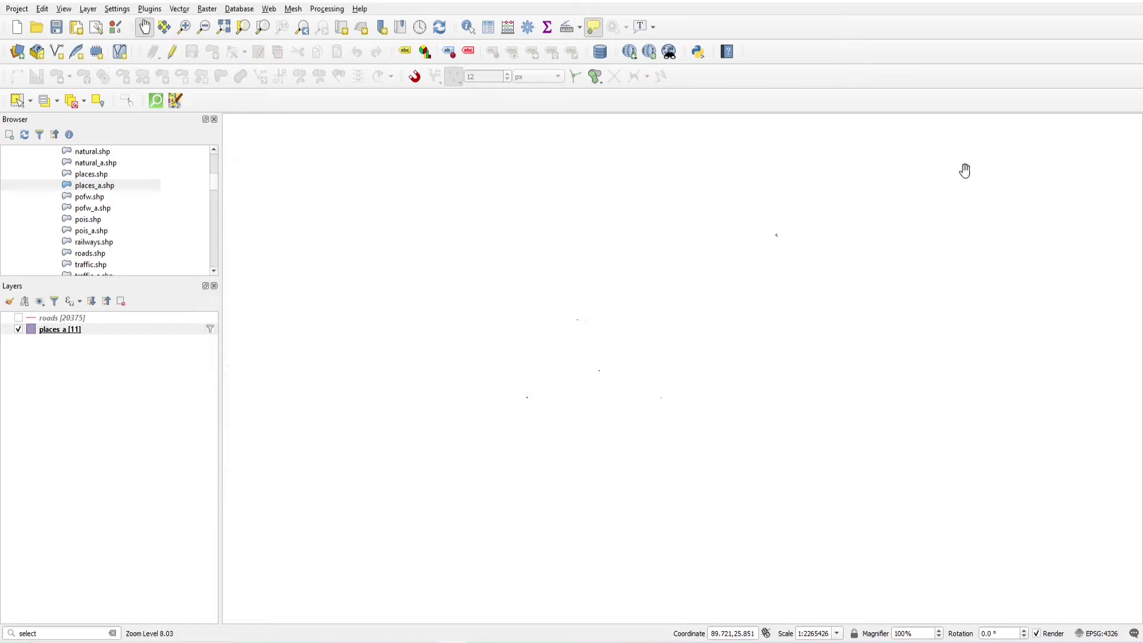
Clear the village filter expression of the places_a layer in the Query Builder and apply the empty filter
{"action": "right_click", "coordinate": [78, 333]}
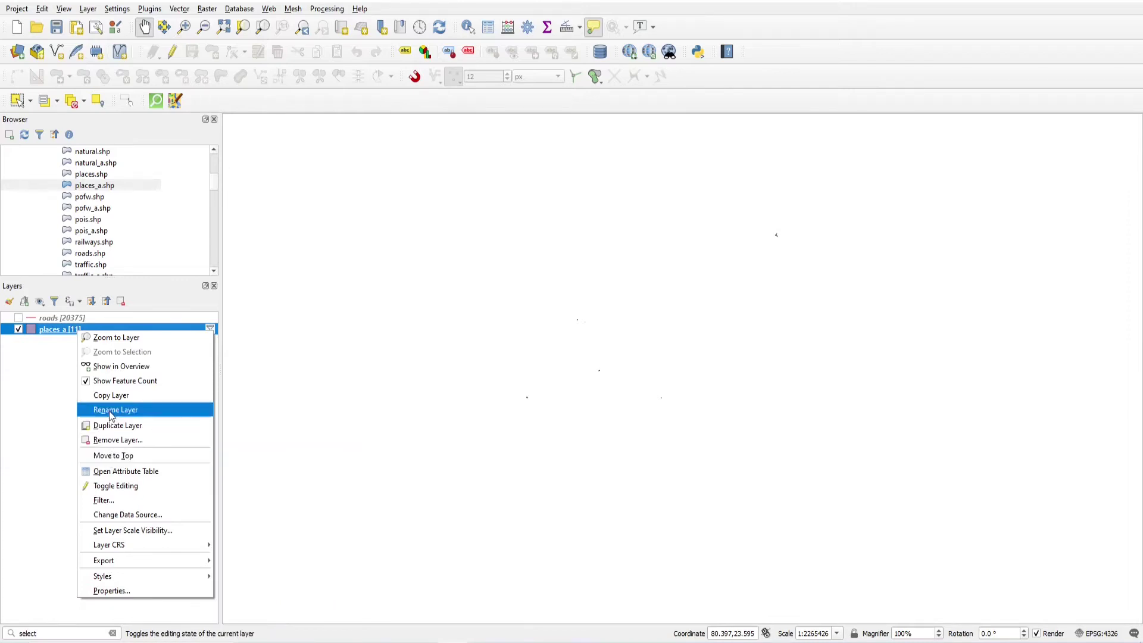
{"action": "left_click", "coordinate": [106, 500]}
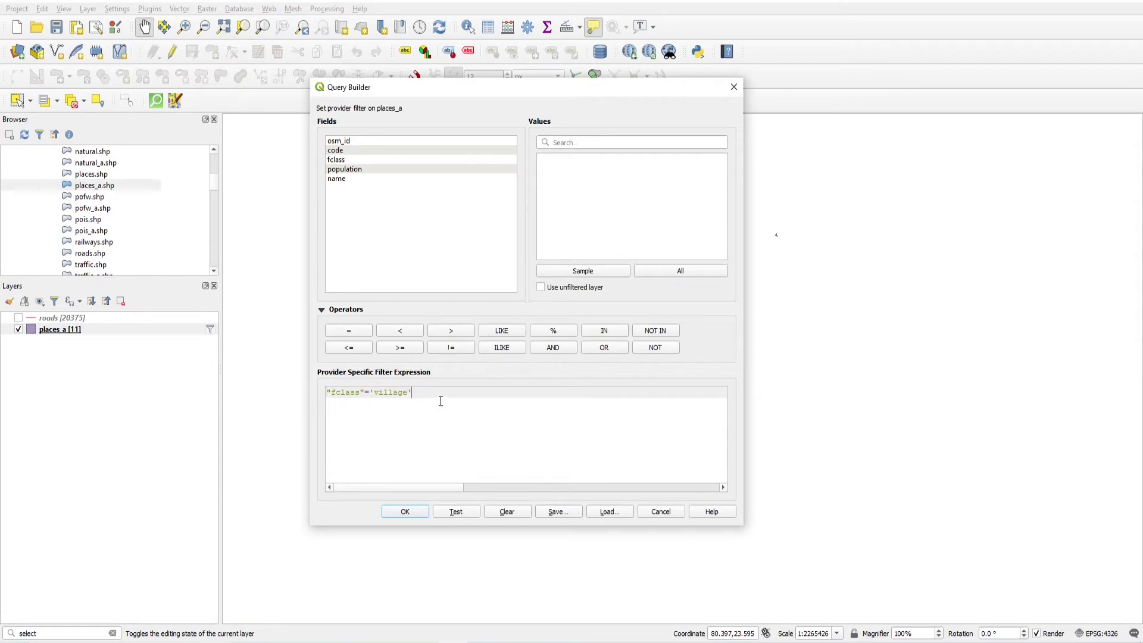
{"action": "left_click", "coordinate": [503, 512]}
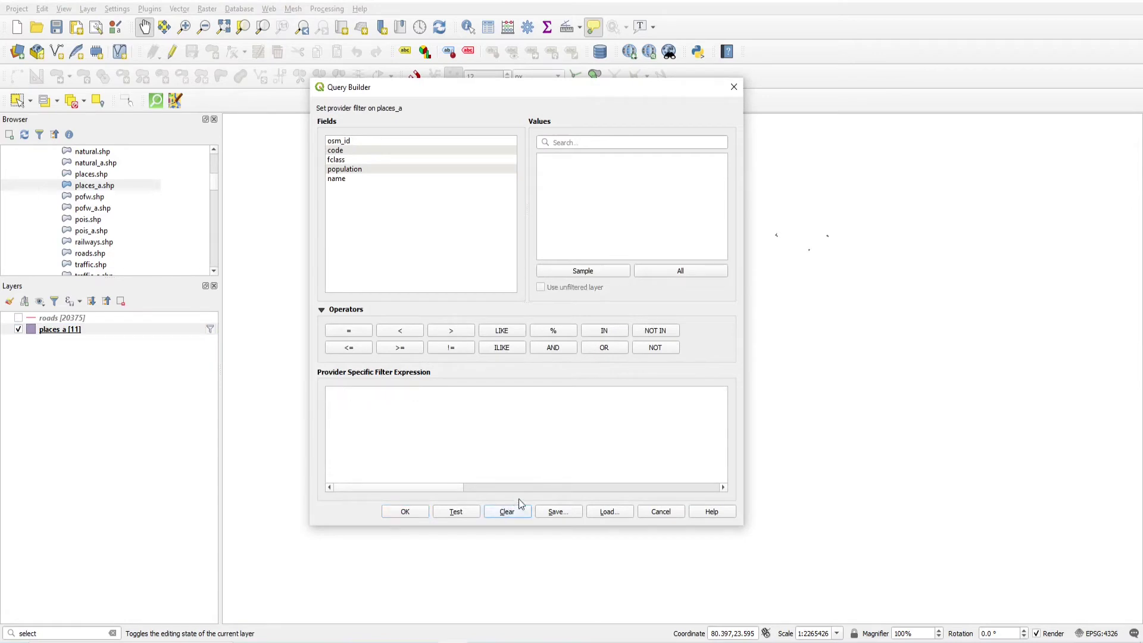
{"action": "left_click", "coordinate": [404, 517]}
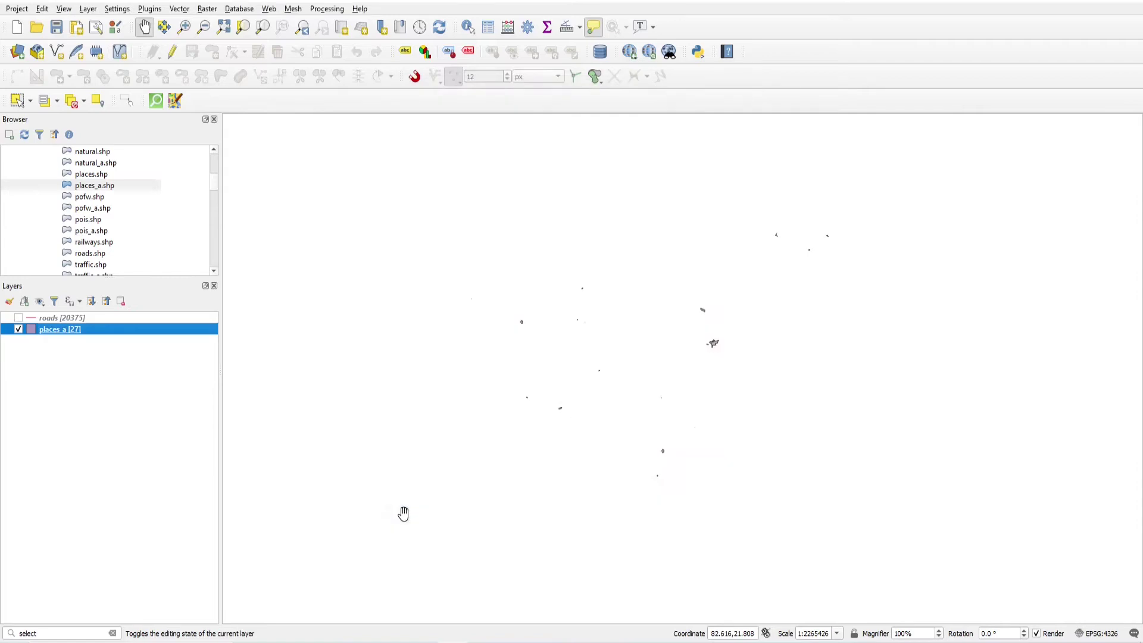
Build the provider filter expression "fclass" = 'town' for the places_a layer, loading all values of the field
{"action": "right_click", "coordinate": [66, 331]}
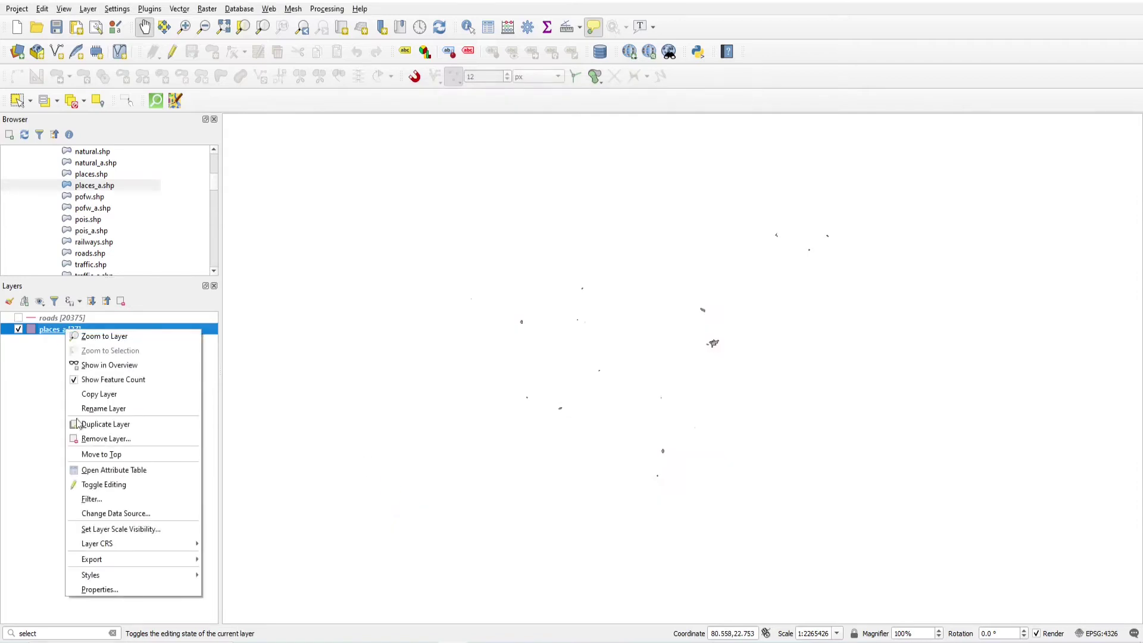
{"action": "left_click", "coordinate": [92, 499]}
{"action": "double_click", "coordinate": [342, 160]}
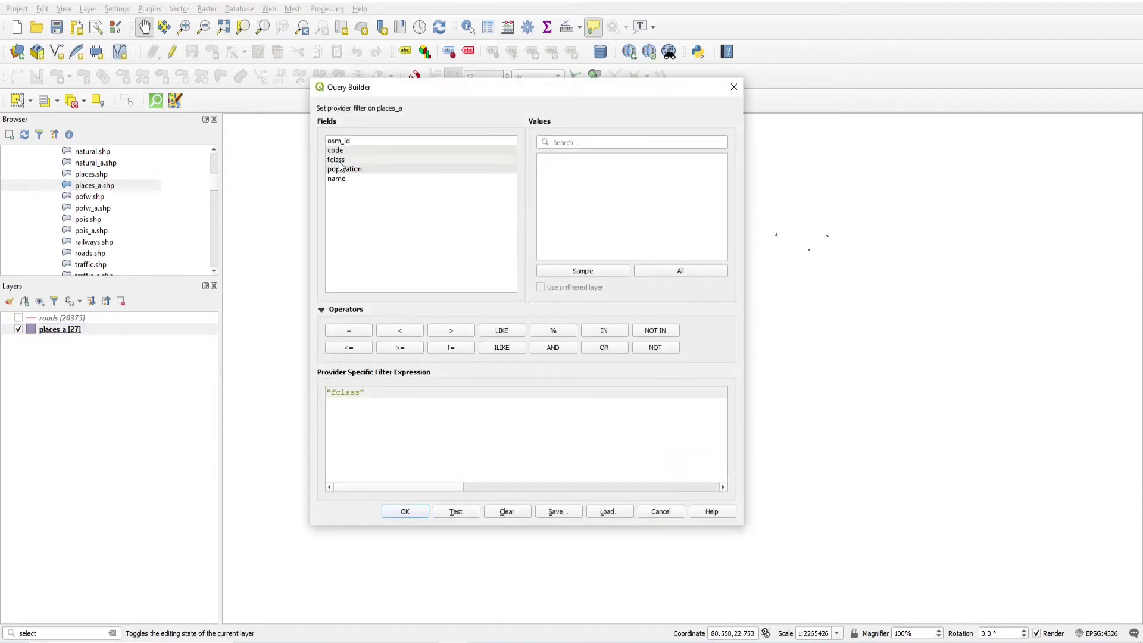
{"action": "left_click", "coordinate": [683, 270]}
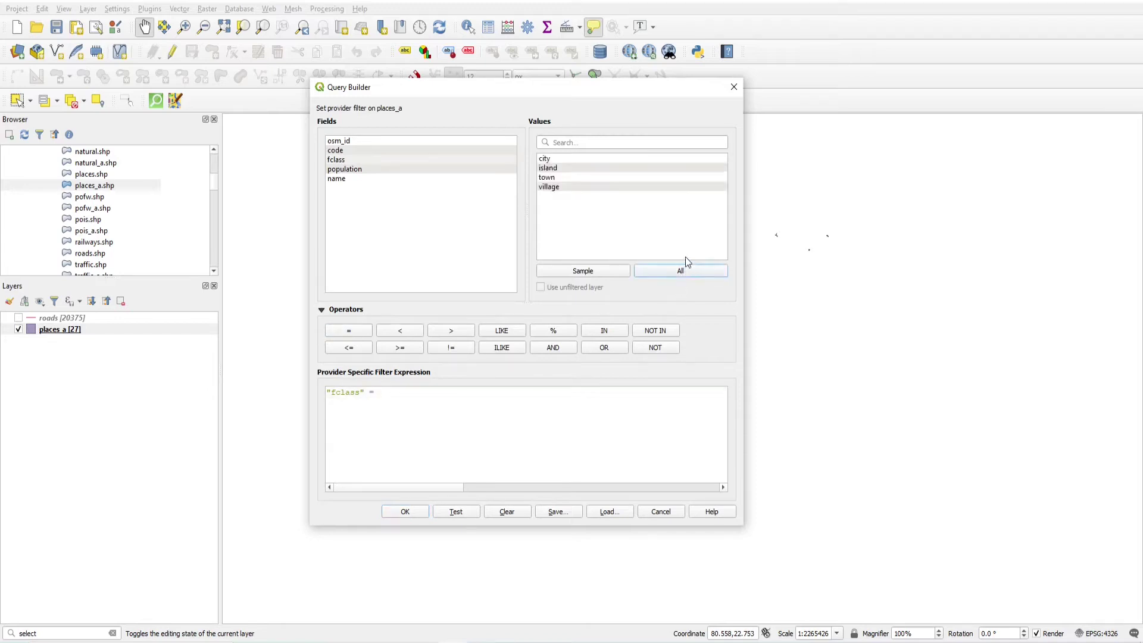
{"action": "left_click", "coordinate": [555, 178]}
{"action": "double_click", "coordinate": [556, 182]}
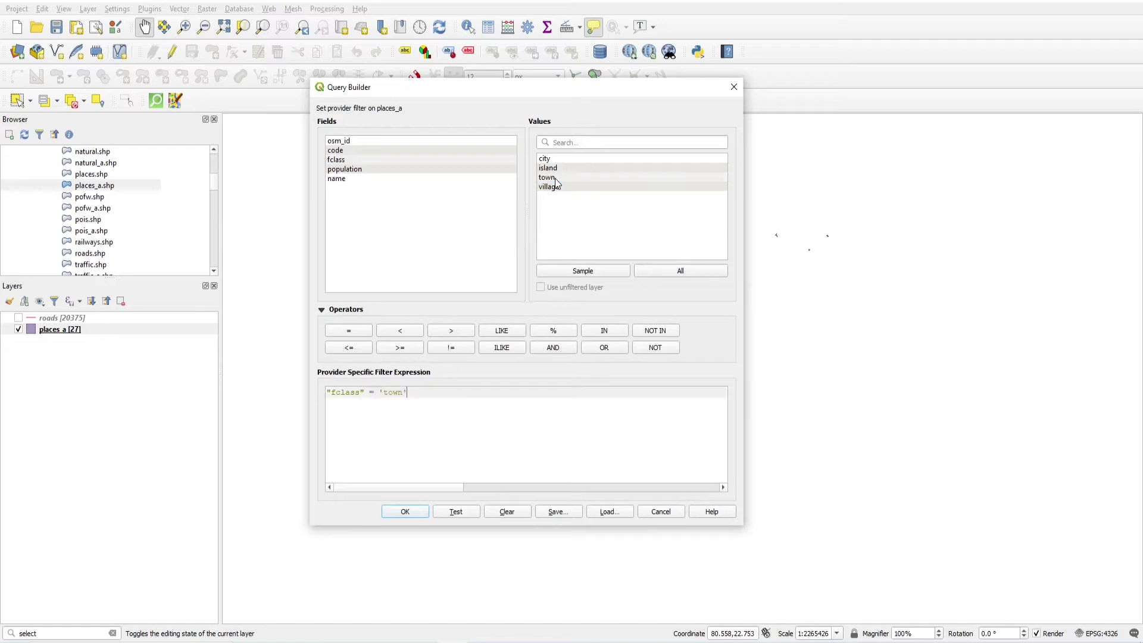
Test the town filter expression and apply it to the places_a layer
{"action": "left_click", "coordinate": [455, 512]}
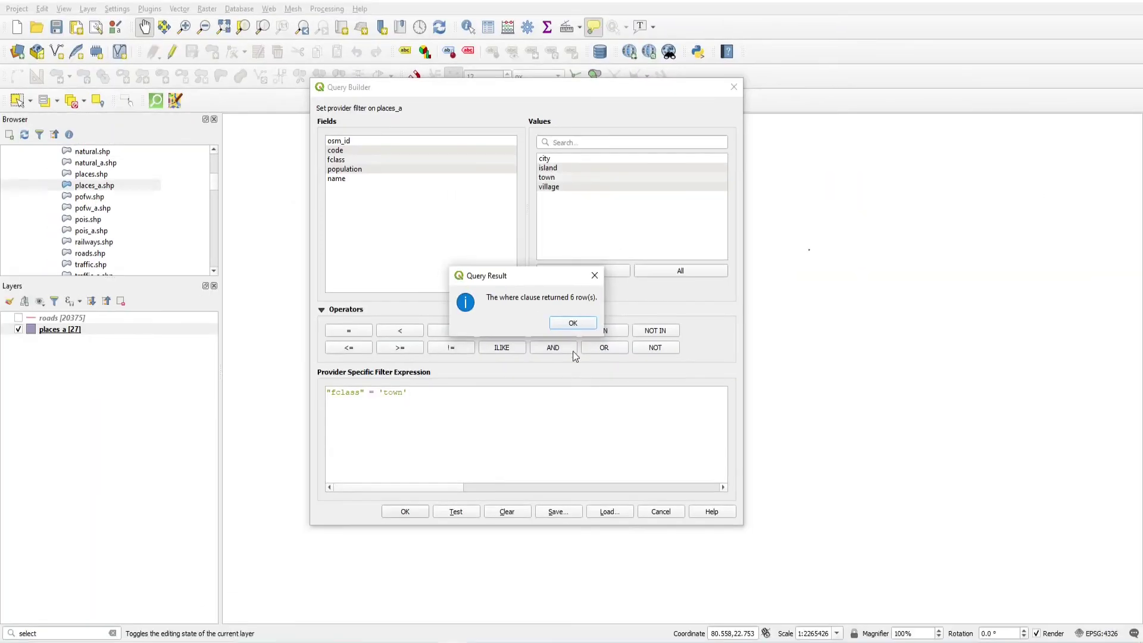
{"action": "left_click", "coordinate": [573, 323]}
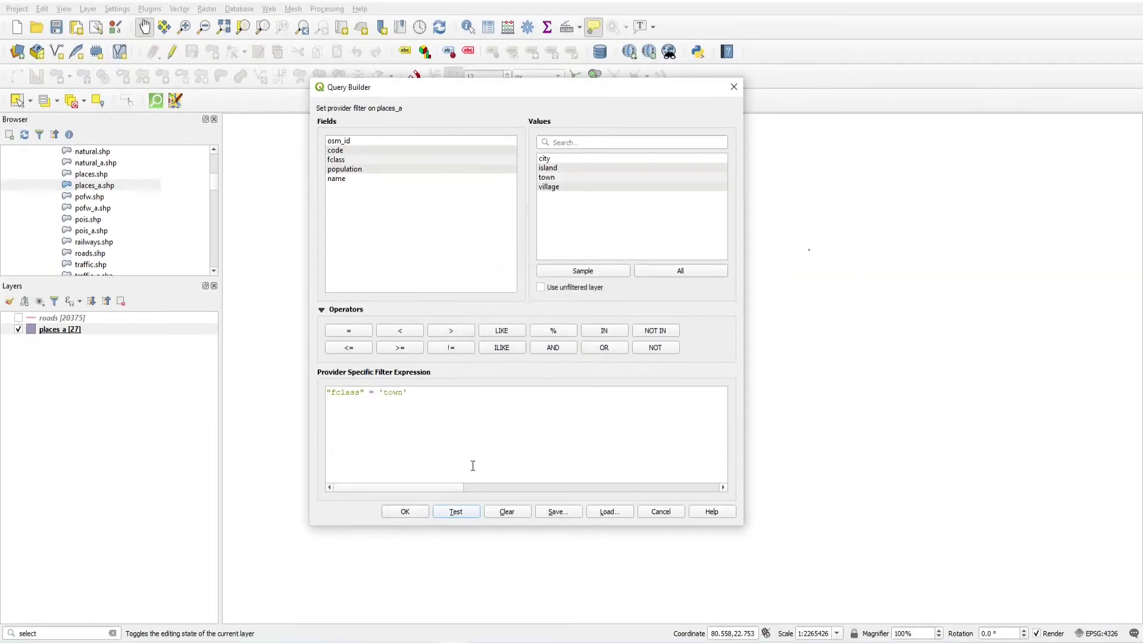
{"action": "left_click", "coordinate": [400, 513]}
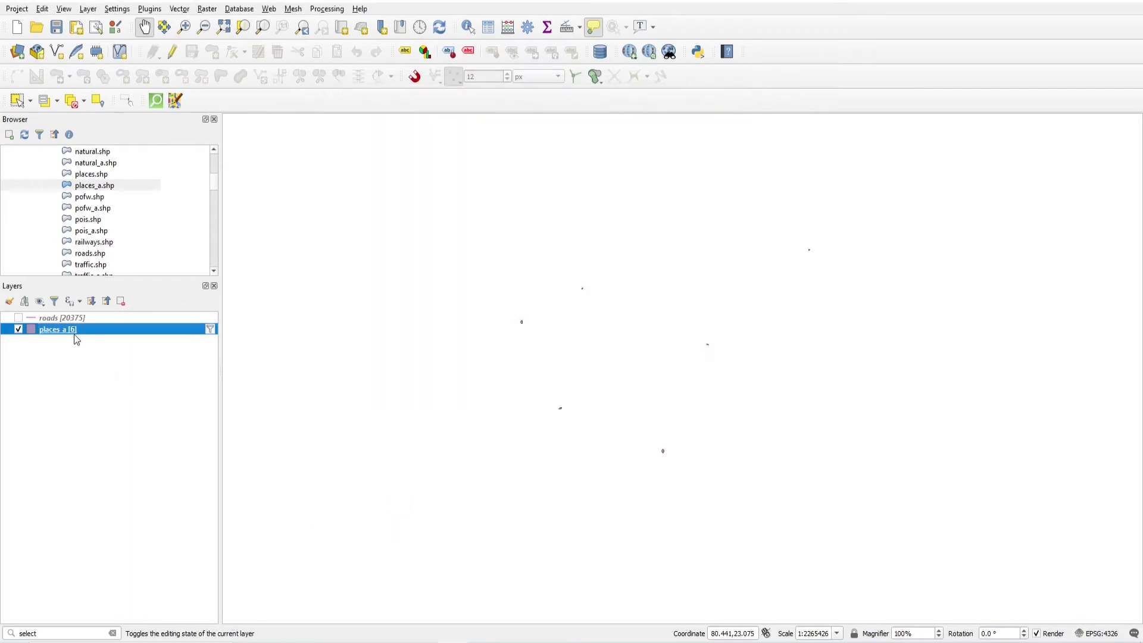
Inspect the town features of places_a at full map extent and check their fclass values in the attribute table
{"action": "left_click", "coordinate": [224, 26]}
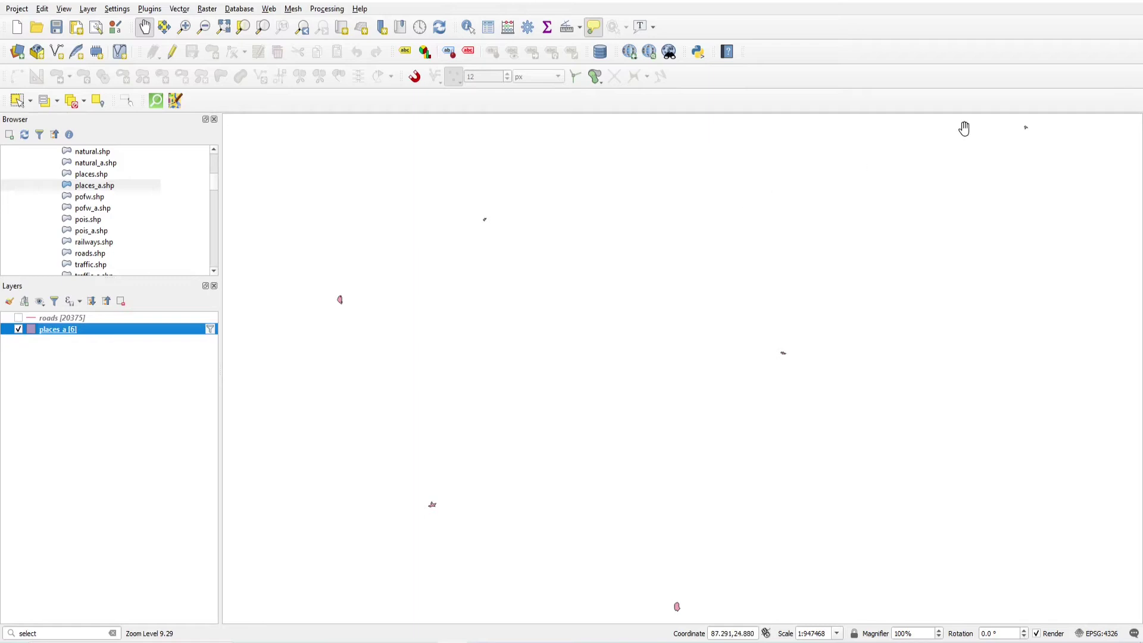
{"action": "left_click", "coordinate": [488, 27]}
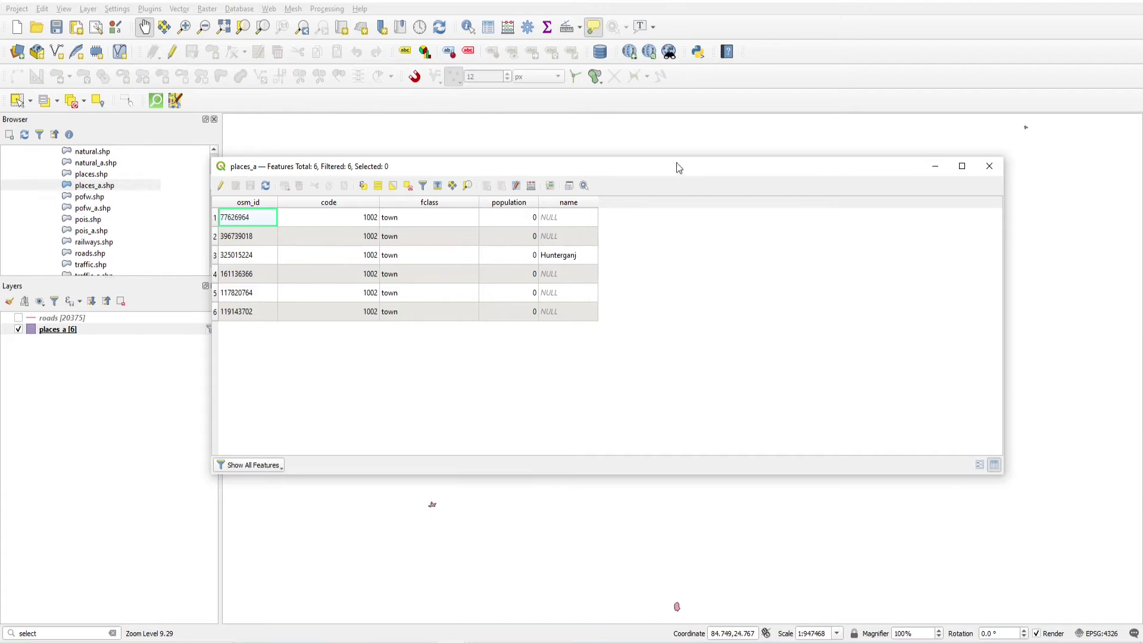
{"action": "left_click", "coordinate": [991, 166]}
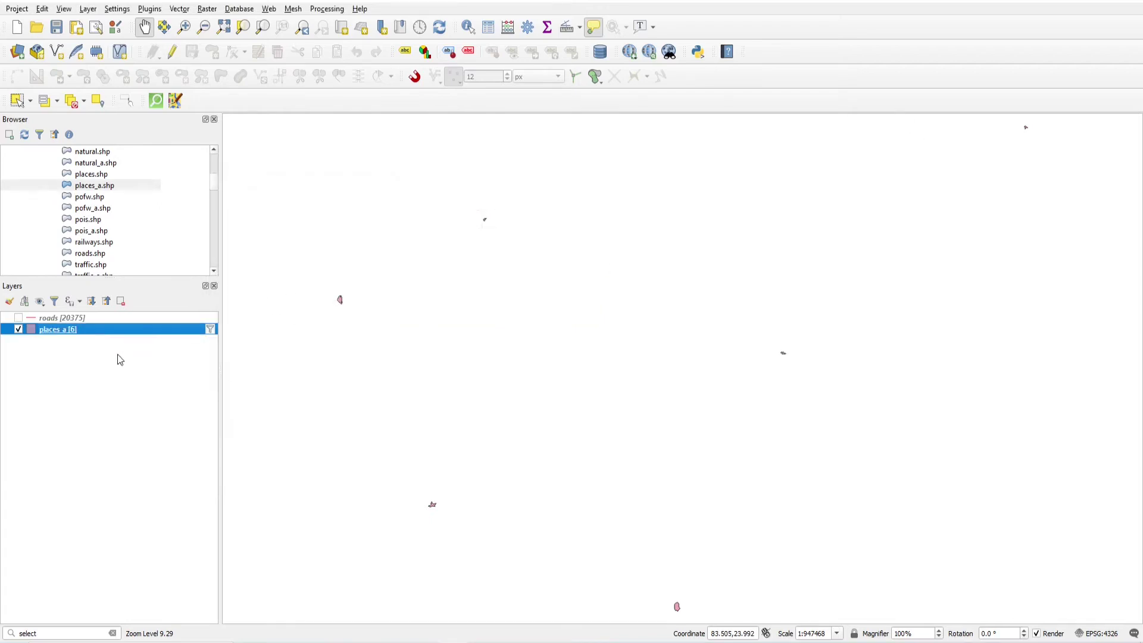
Remove the town filter from the places_a layer by clearing its expression in the Query Builder and applying that
{"action": "right_click", "coordinate": [111, 329]}
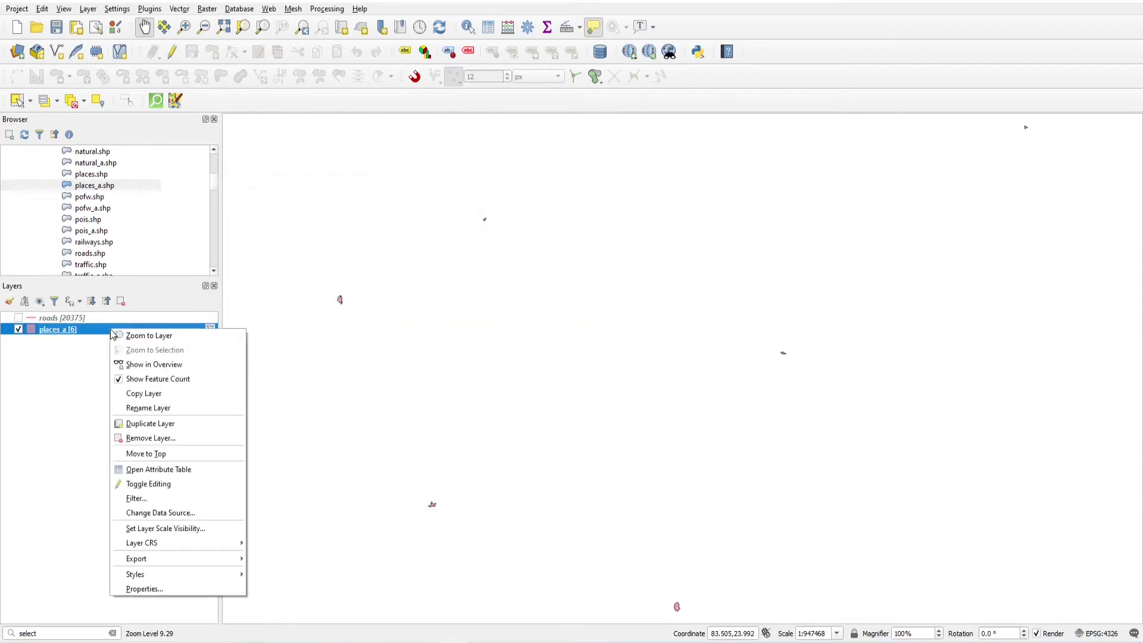
{"action": "left_click", "coordinate": [137, 500]}
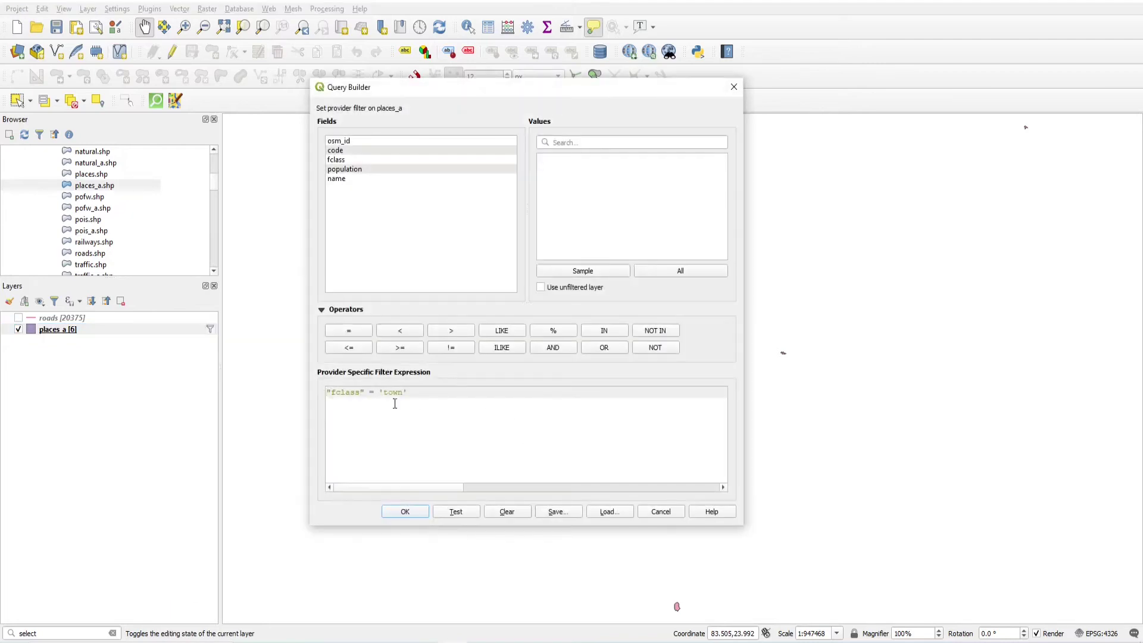
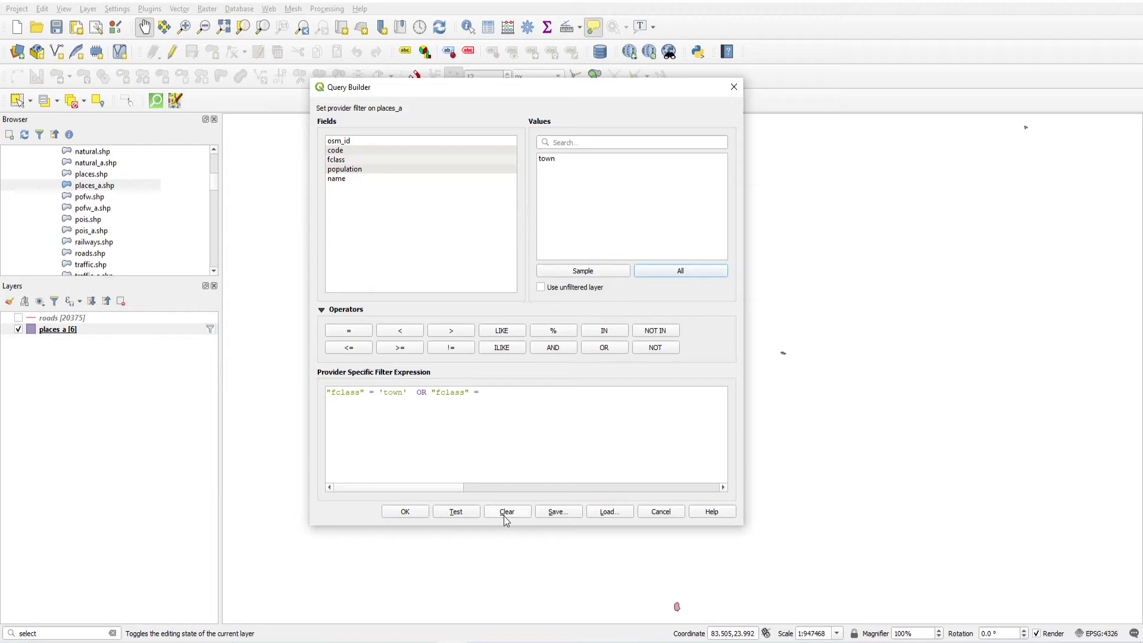
{"action": "left_click", "coordinate": [502, 511]}
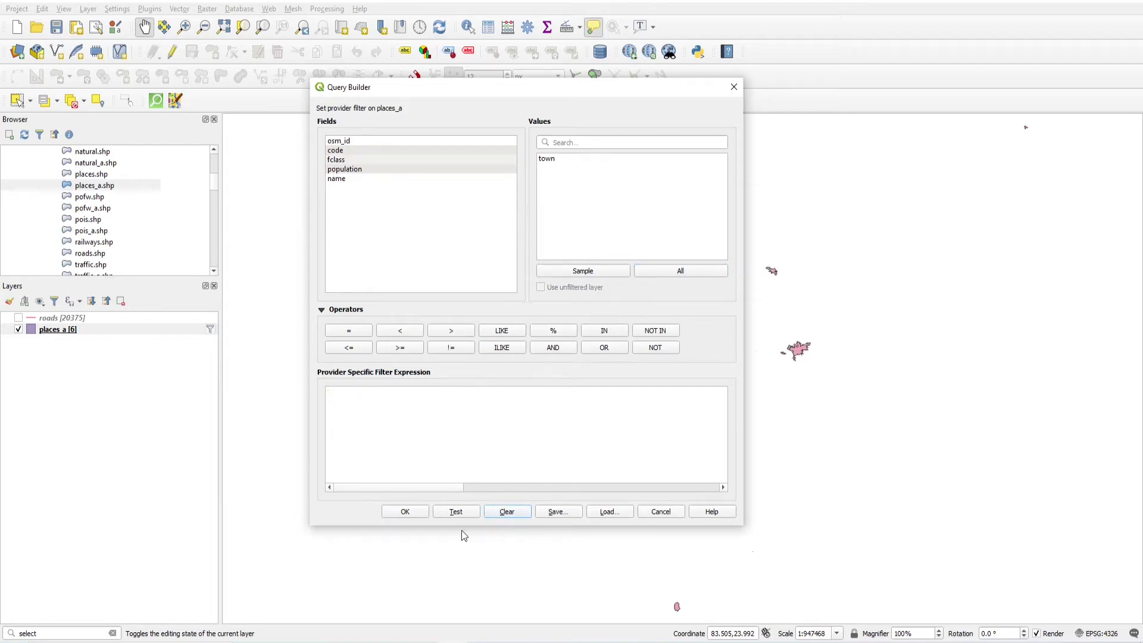
{"action": "left_click", "coordinate": [405, 511]}
Build the combined filter expression "fclass" = 'city' OR "fclass" = 'town' for the places_a layer, loading all field values
{"action": "right_click", "coordinate": [87, 334]}
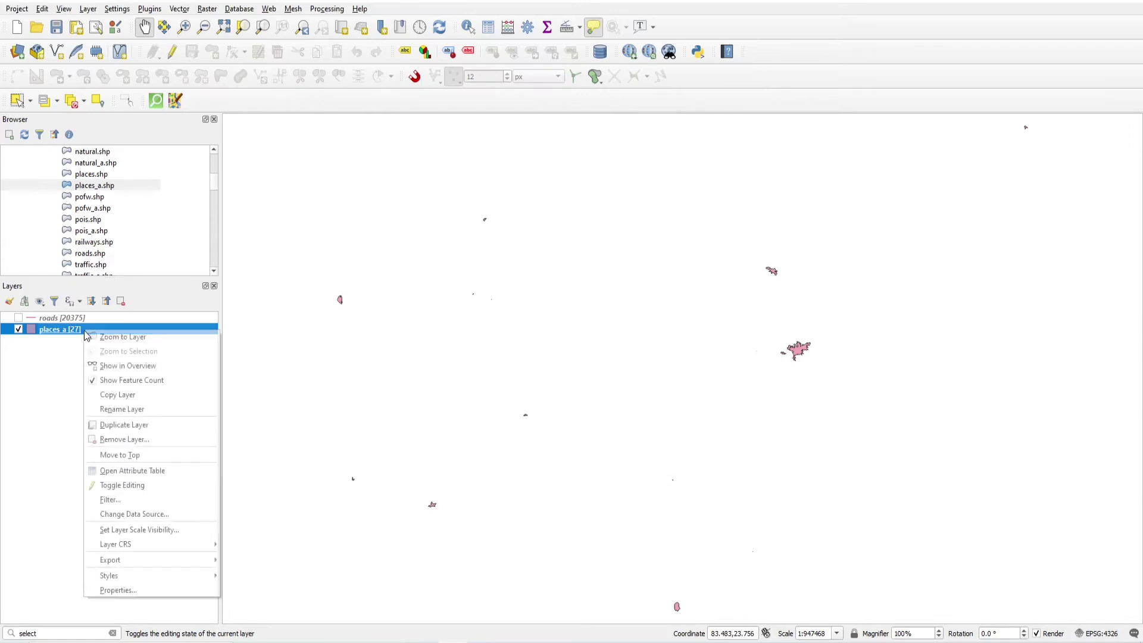
{"action": "left_click", "coordinate": [121, 500]}
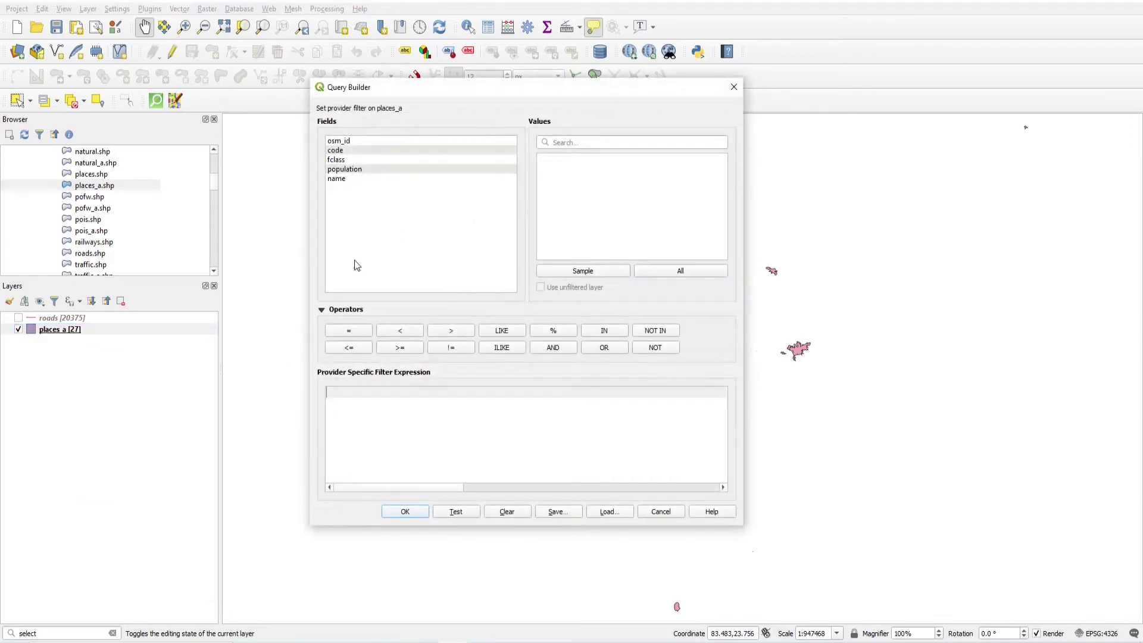
{"action": "double_click", "coordinate": [336, 159]}
{"action": "left_click", "coordinate": [349, 331]}
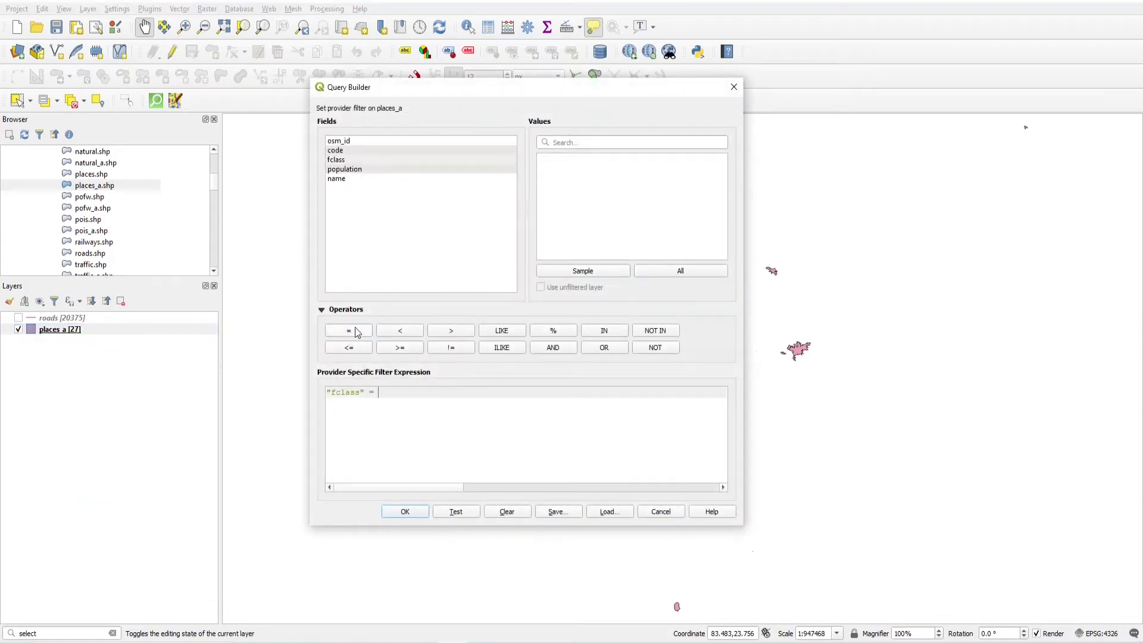
{"action": "left_click", "coordinate": [638, 272]}
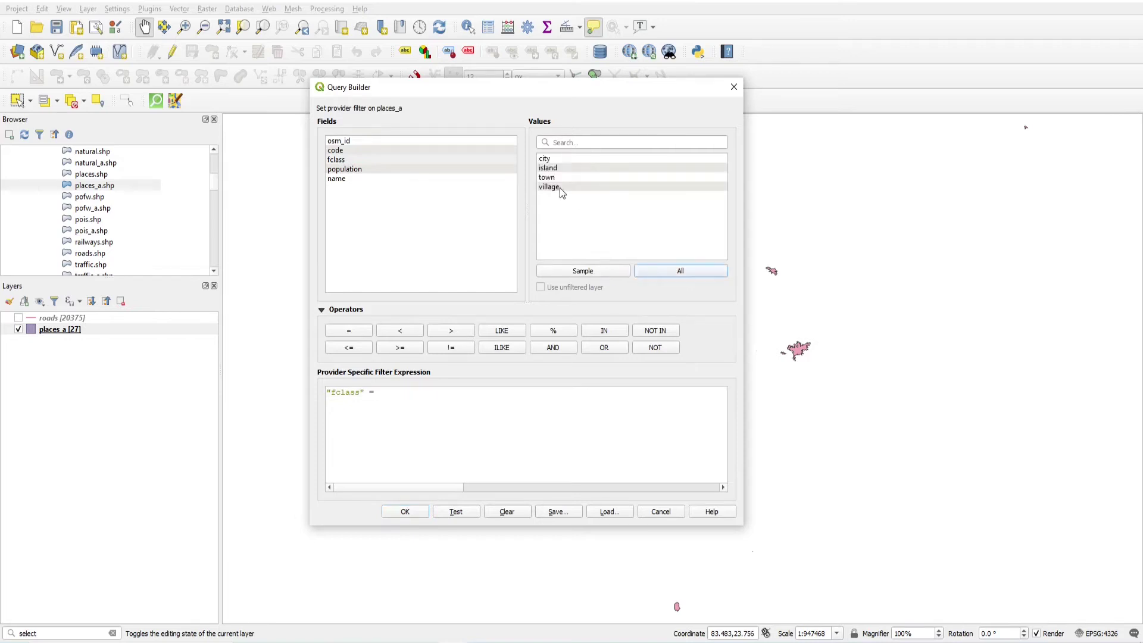
{"action": "double_click", "coordinate": [545, 159]}
{"action": "left_click", "coordinate": [605, 349]}
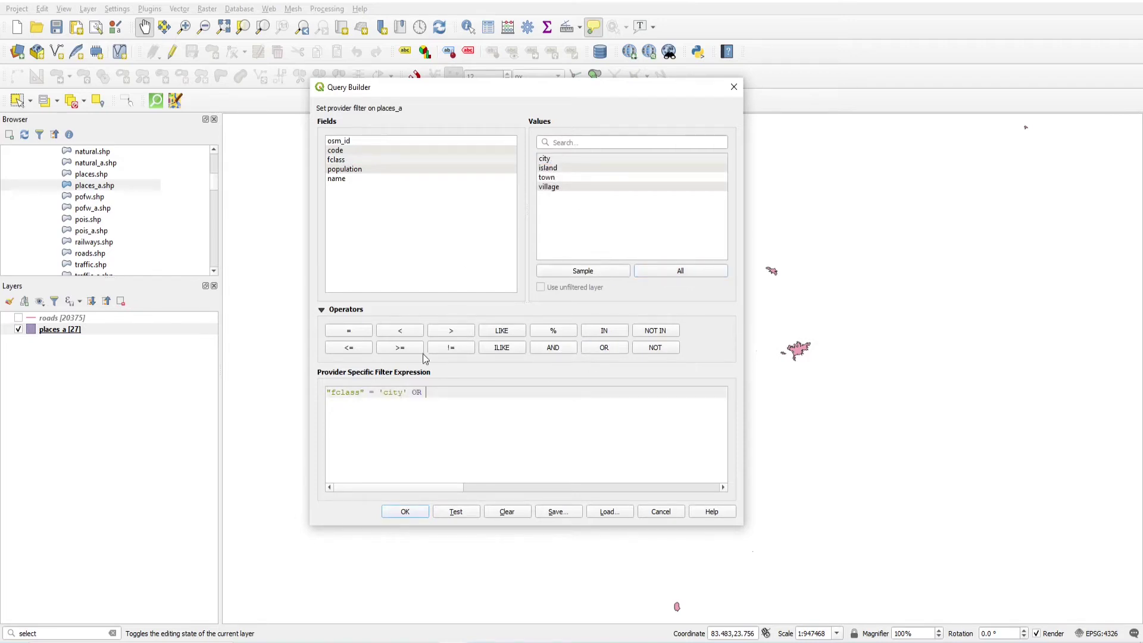
{"action": "double_click", "coordinate": [342, 161]}
{"action": "left_click", "coordinate": [363, 331]}
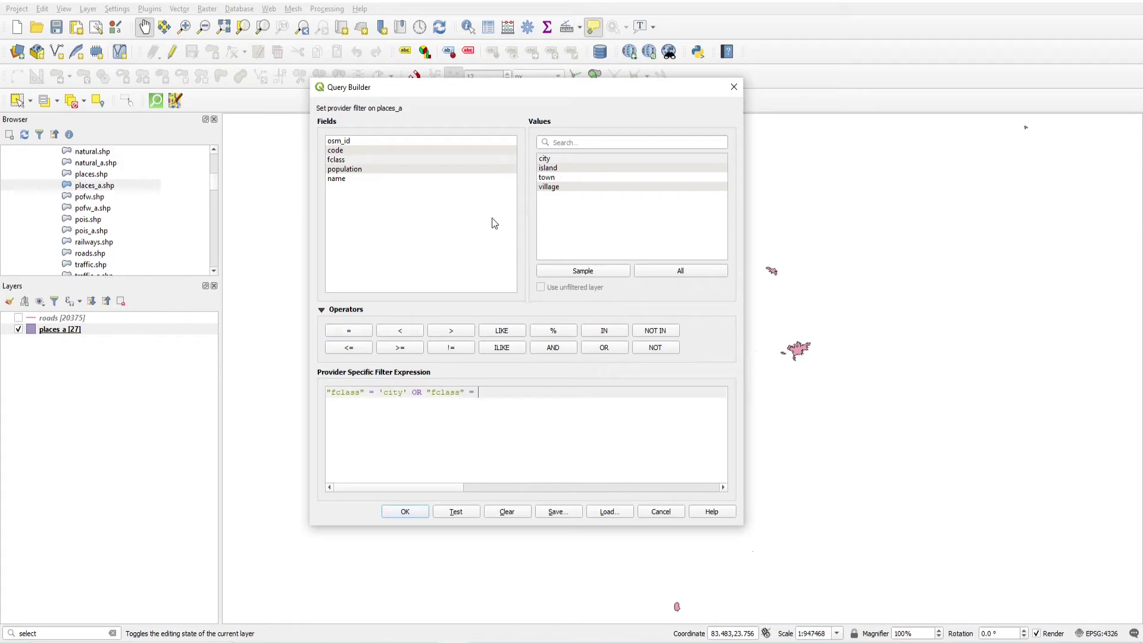
{"action": "double_click", "coordinate": [547, 177]}
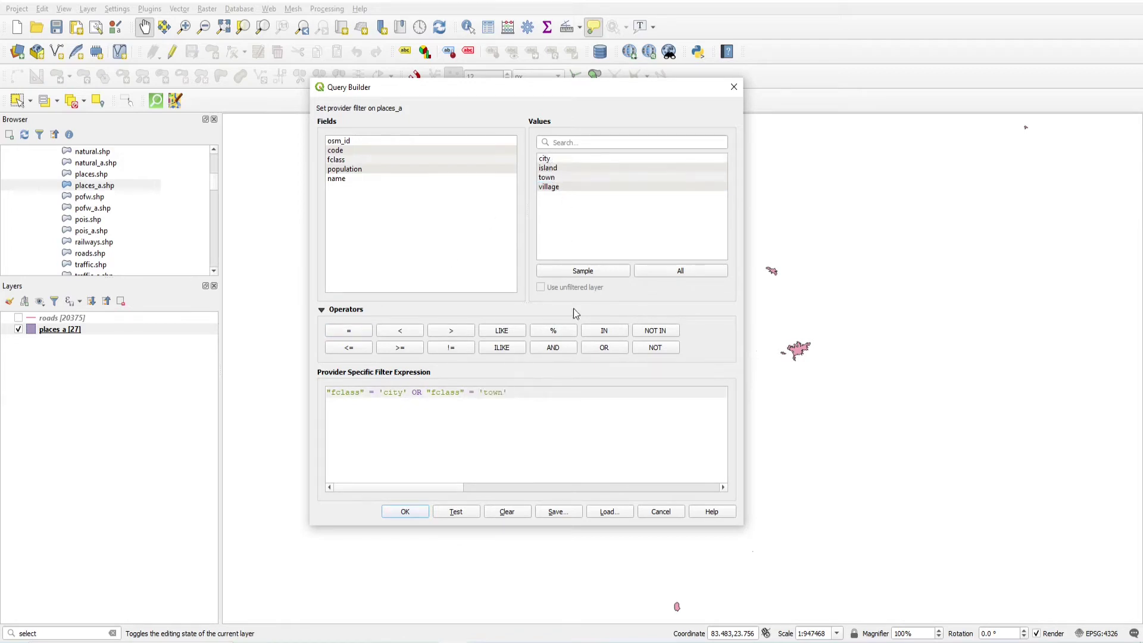
Test the combined city or town filter expression and apply it to the places_a layer
{"action": "left_click", "coordinate": [464, 515]}
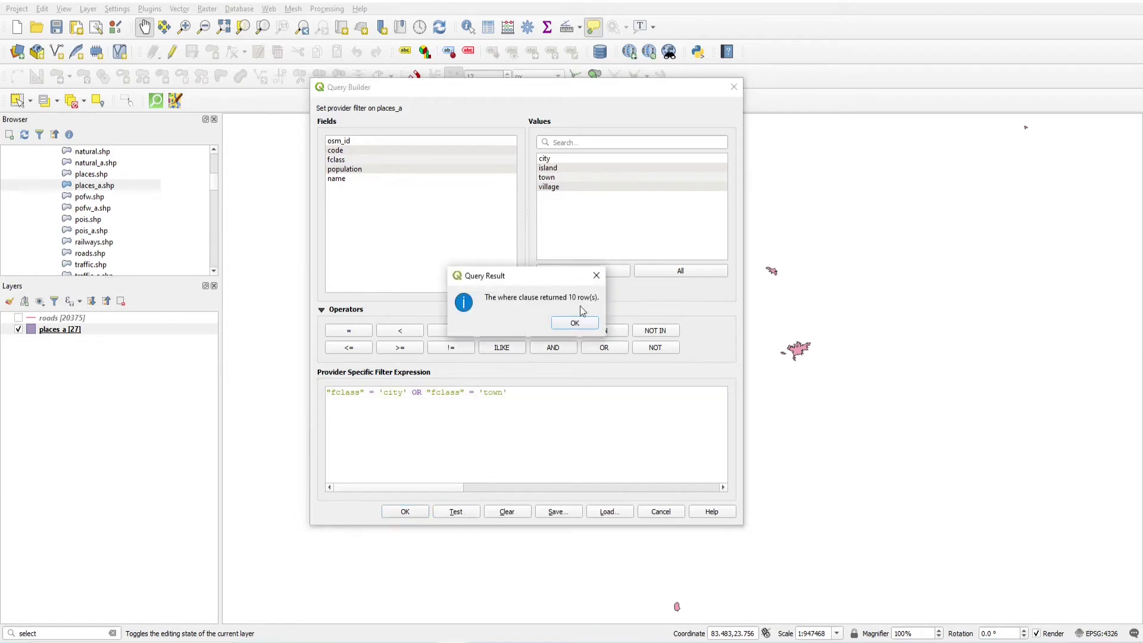
{"action": "left_click", "coordinate": [573, 324]}
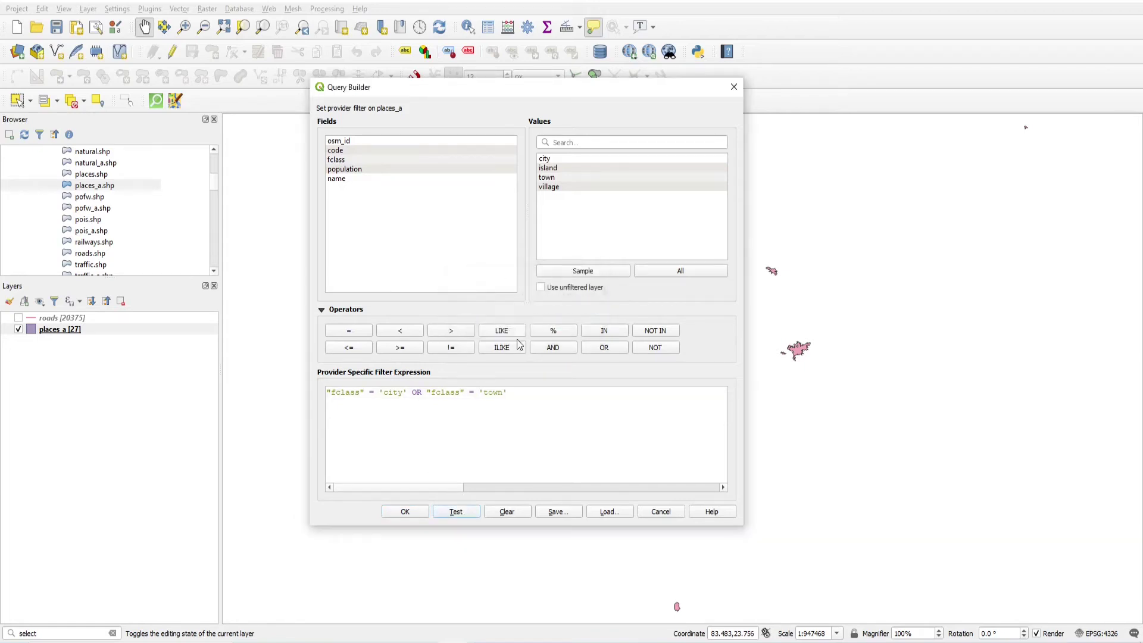
{"action": "left_click", "coordinate": [404, 511]}
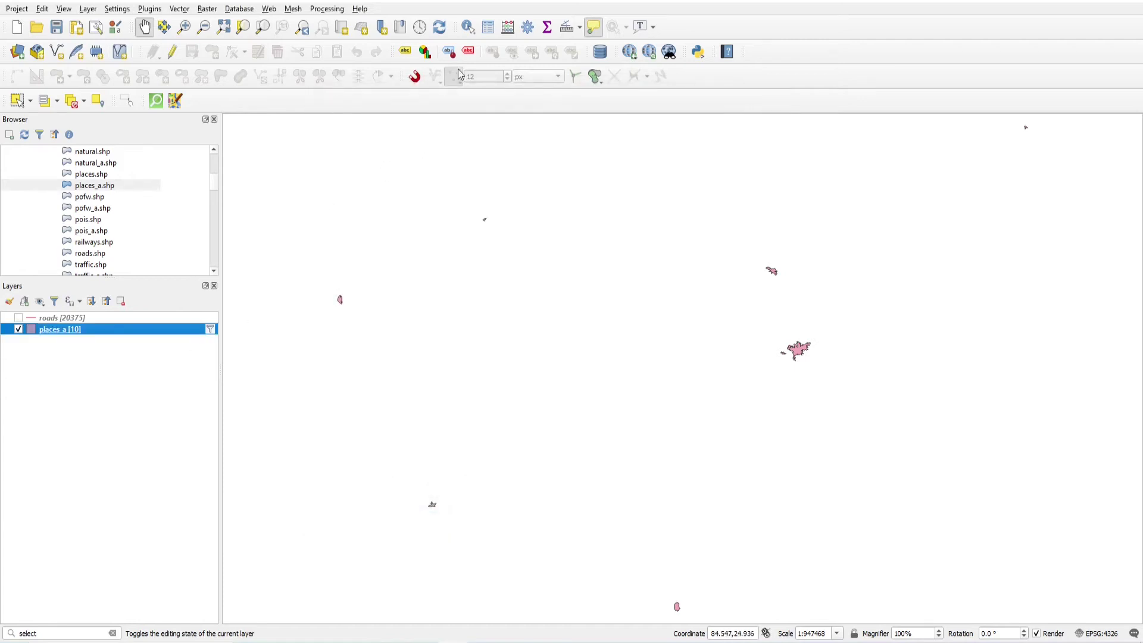
Check the fclass values of the filtered features in the places_a attribute table and look over their locations on the map
{"action": "left_click", "coordinate": [488, 27]}
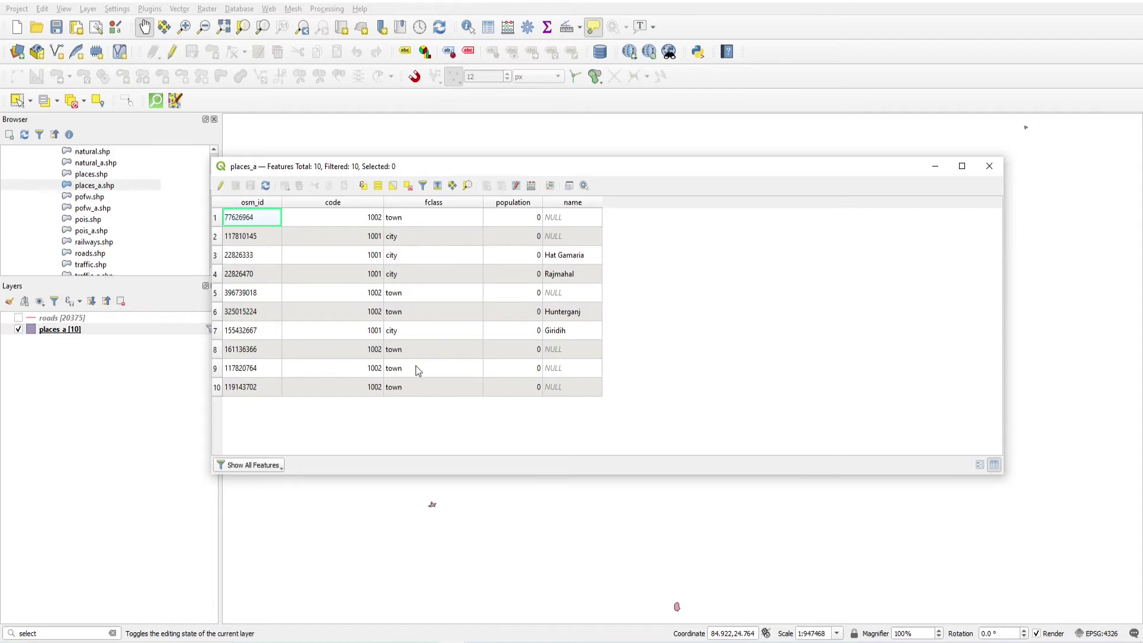
{"action": "left_click", "coordinate": [989, 166]}
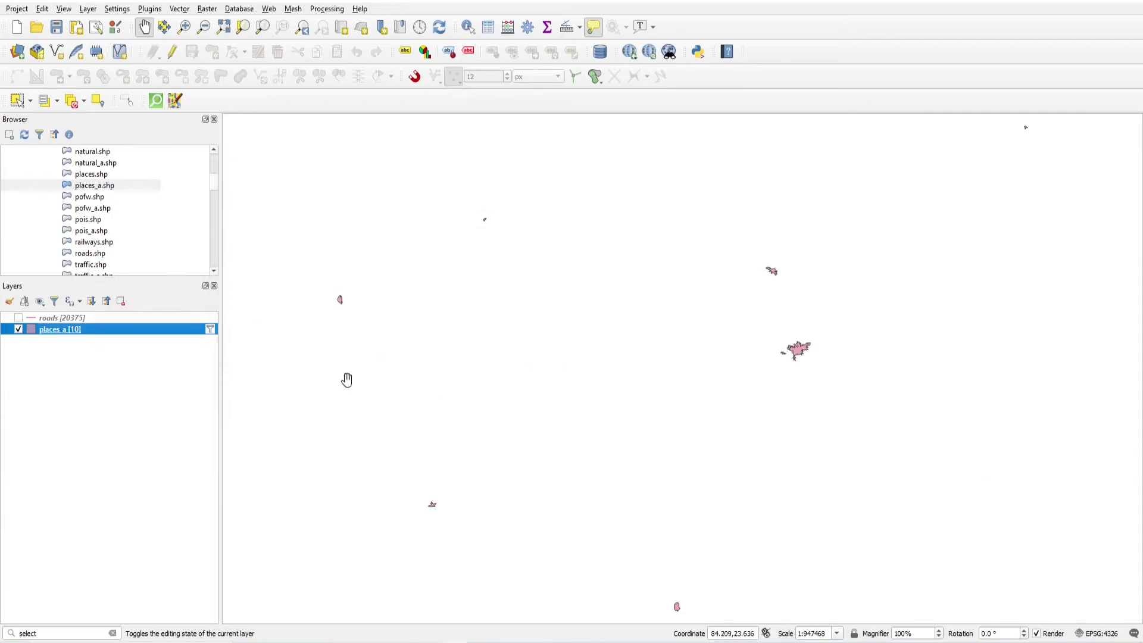
{"action": "left_click_drag", "start_coordinate": [378, 365], "coordinate": [434, 337]}
{"action": "left_click_drag", "start_coordinate": [640, 337], "coordinate": [616, 307]}
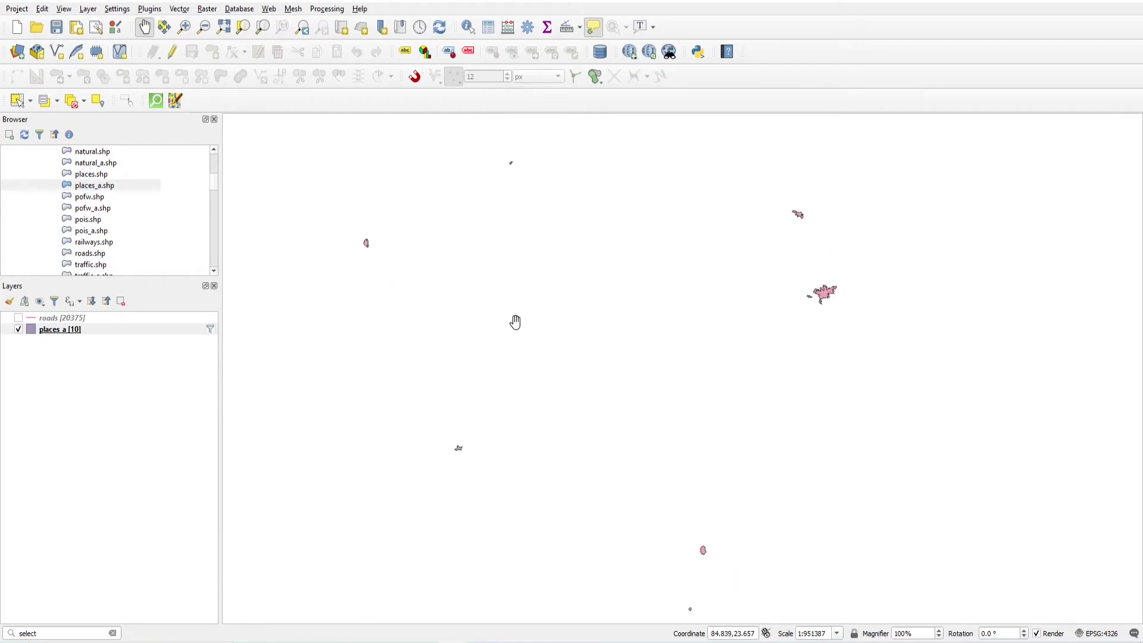
Reopen the places_a filter in the Query Builder and review its combined city or town expression
{"action": "right_click", "coordinate": [134, 334]}
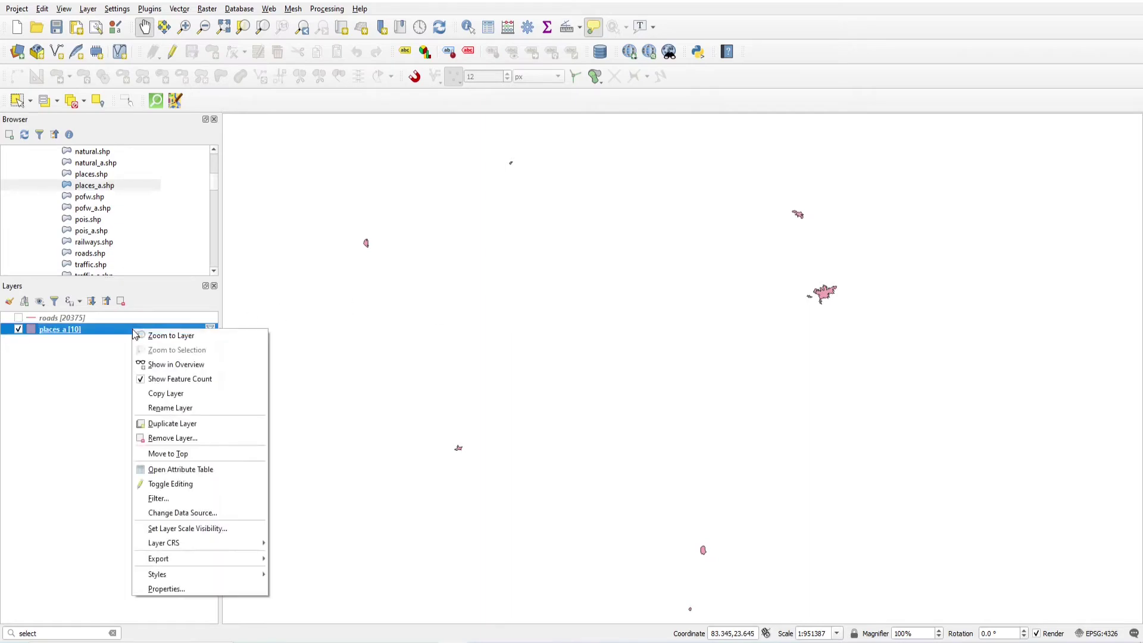
{"action": "left_click", "coordinate": [169, 498]}
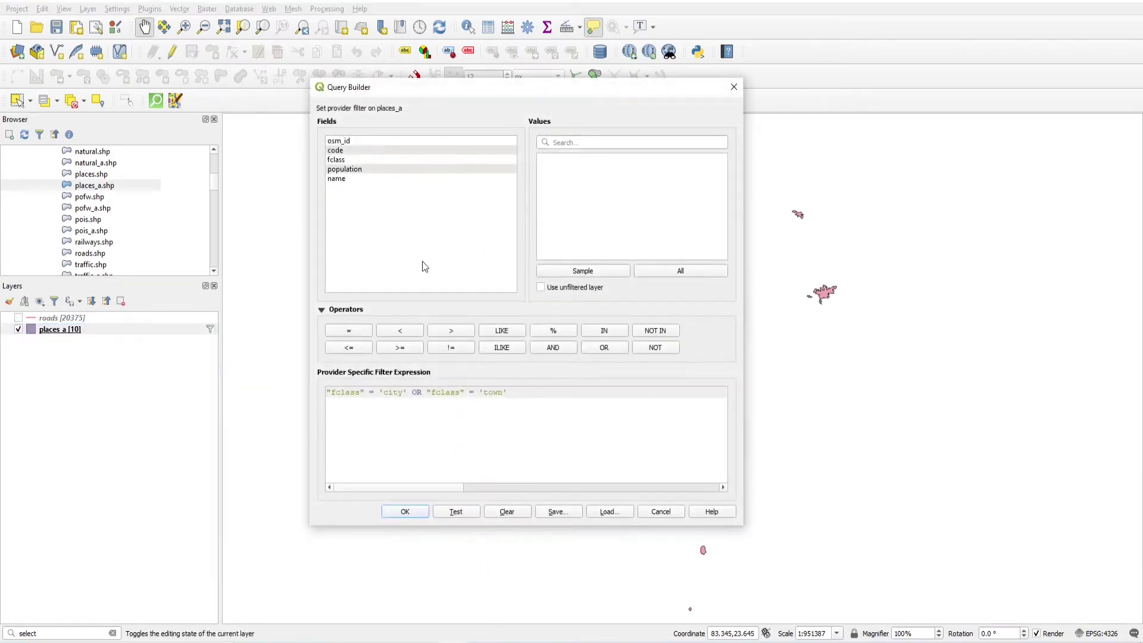
{"action": "left_click_drag", "start_coordinate": [523, 393], "coordinate": [321, 397]}
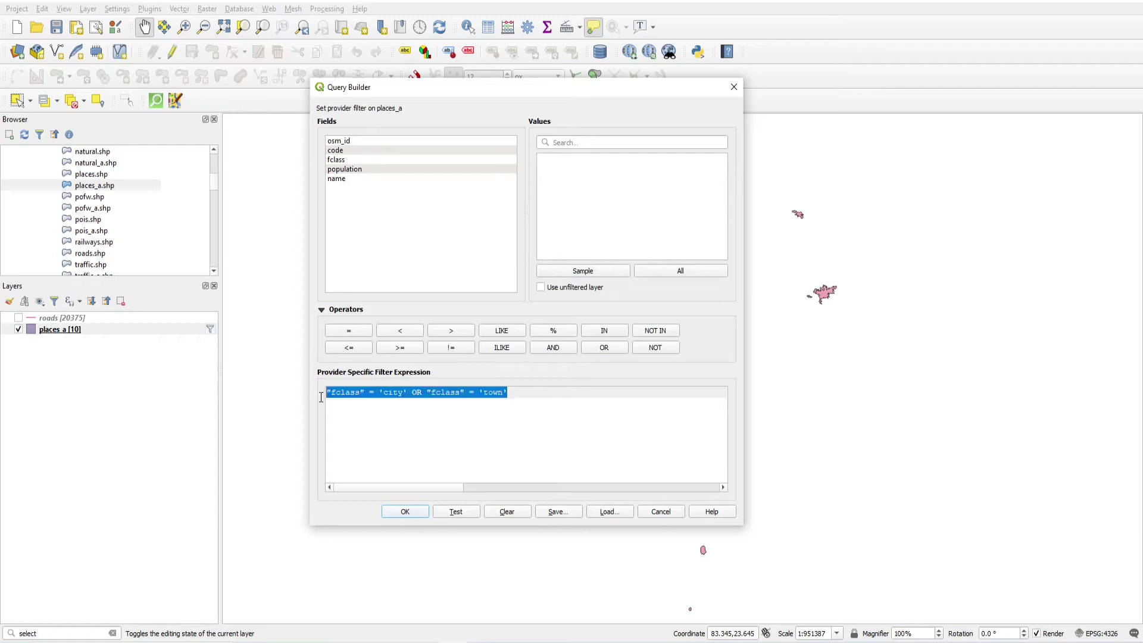
{"action": "left_click", "coordinate": [519, 388]}
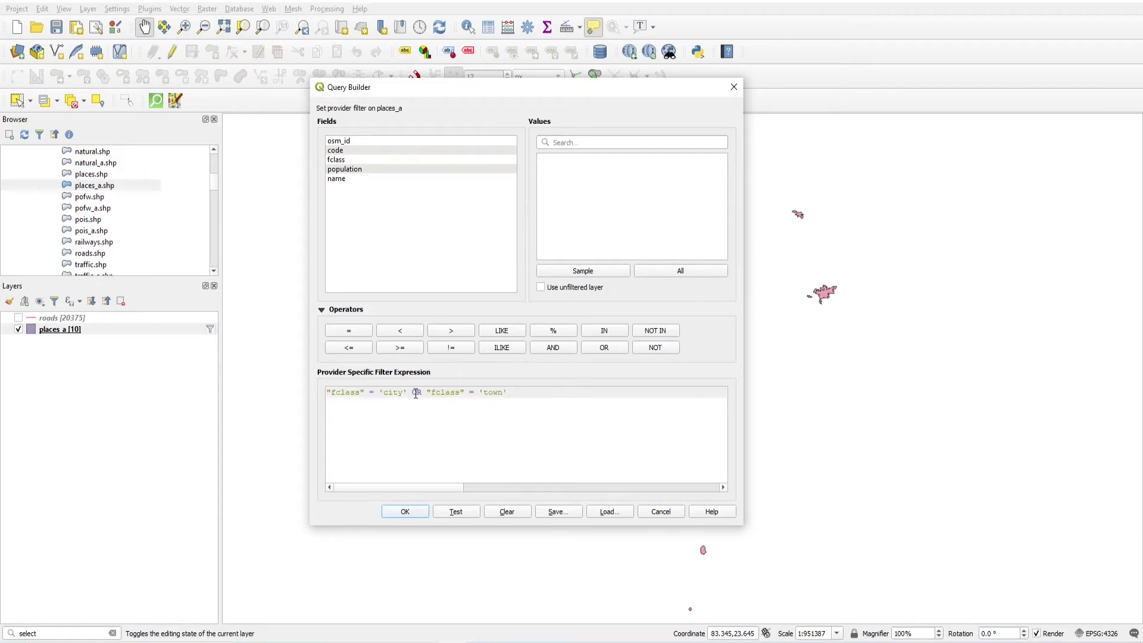
Test the places_a filter expression with AND in place of OR, and remove the filter from the layer
{"action": "left_click_drag", "start_coordinate": [413, 395], "coordinate": [426, 396]}
{"action": "type", "text": "AND"}
{"action": "left_click", "coordinate": [461, 513]}
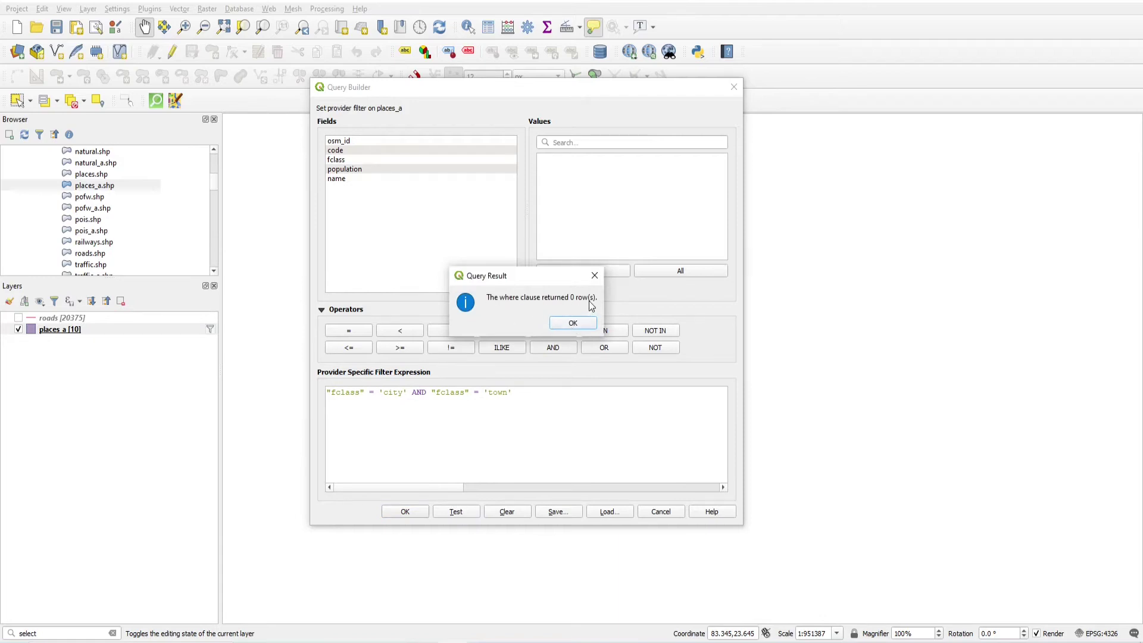
{"action": "left_click", "coordinate": [562, 323]}
{"action": "left_click", "coordinate": [404, 511]}
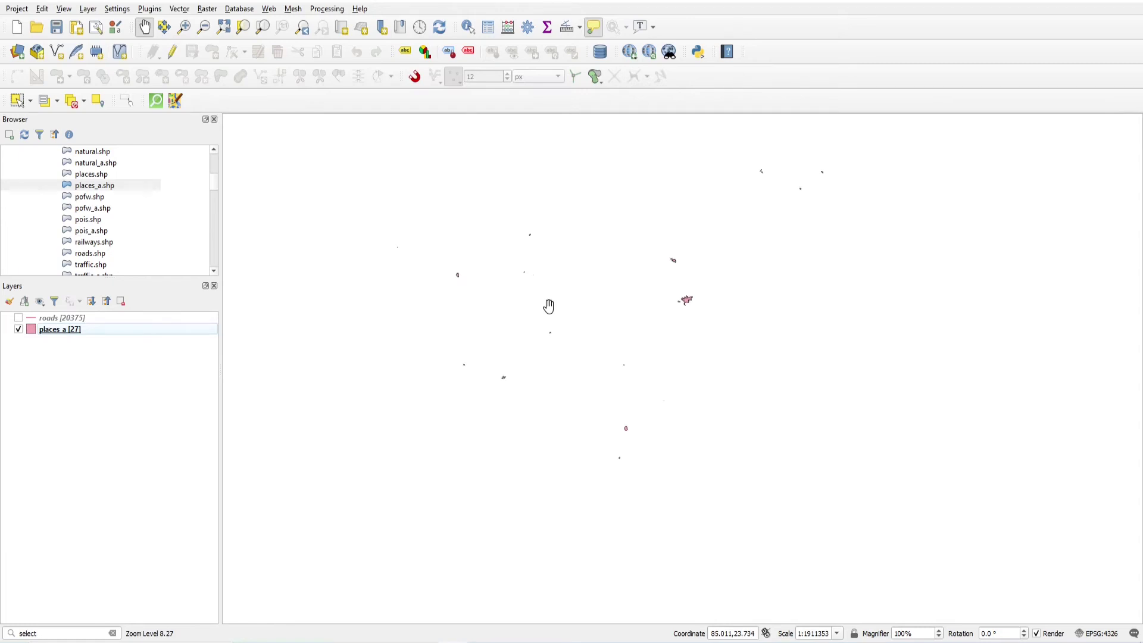
Turn on editing for the places_a layer and check whether its Filter command is available
{"action": "right_click", "coordinate": [77, 331]}
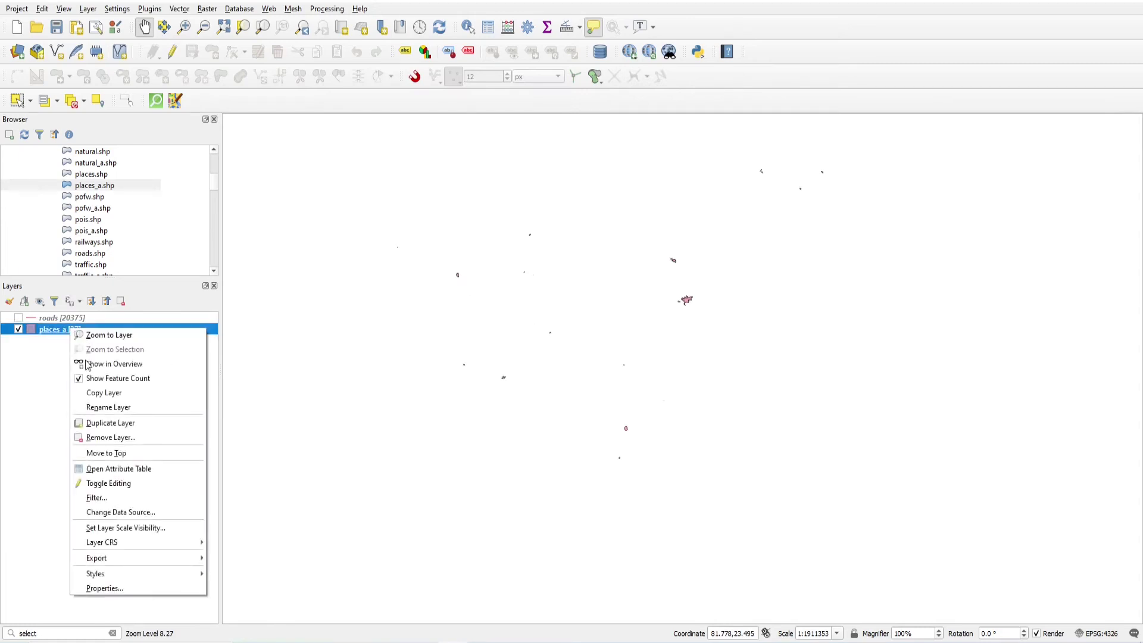
{"action": "left_click", "coordinate": [89, 485]}
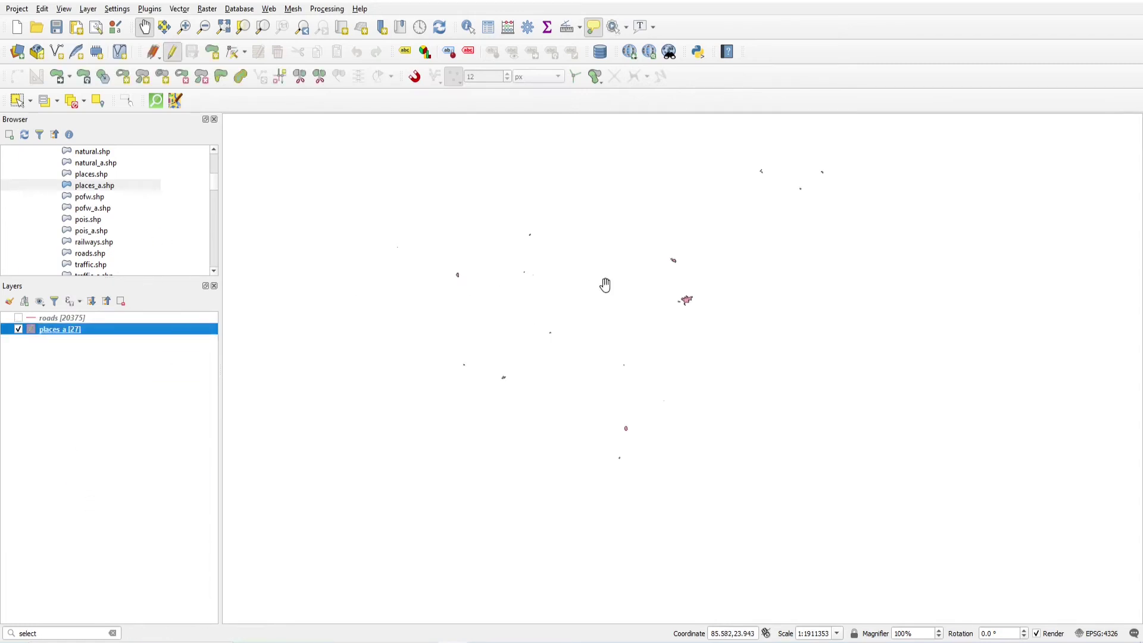
{"action": "right_click", "coordinate": [94, 336]}
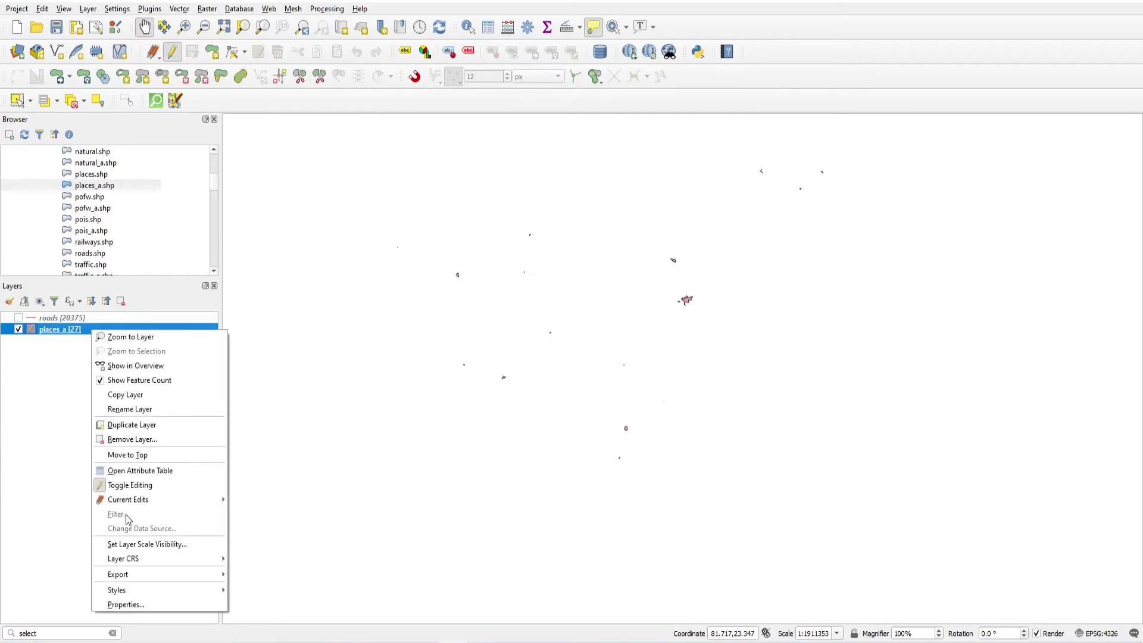
{"action": "left_click", "coordinate": [8, 426]}
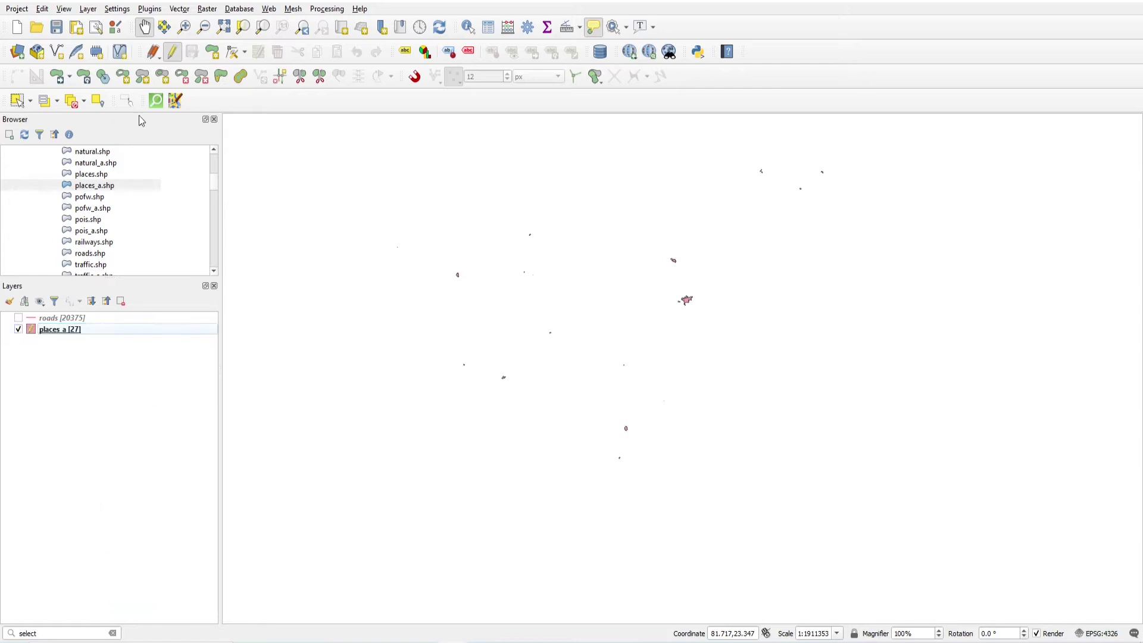
Turn off editing for the places_a layer and check its Filter command again
{"action": "left_click", "coordinate": [172, 52]}
{"action": "right_click", "coordinate": [89, 329]}
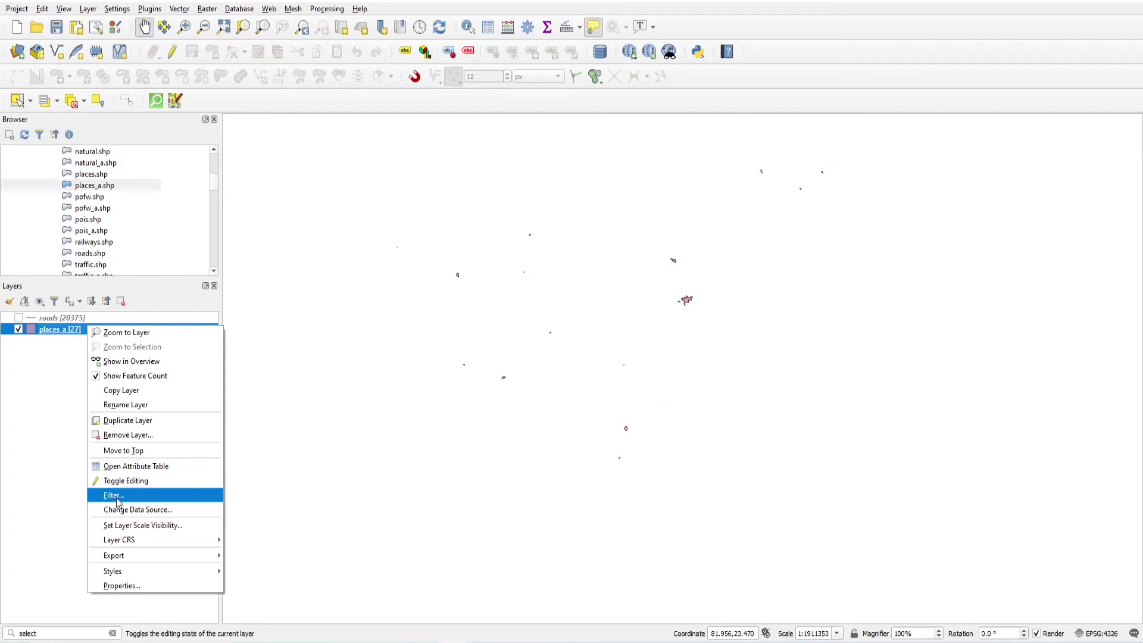
{"action": "left_click", "coordinate": [56, 481]}
Open the Query Builder from the Source properties of the places_a layer, and close both dialogs without setting a filter
{"action": "left_click", "coordinate": [77, 330]}
{"action": "right_click", "coordinate": [74, 331]}
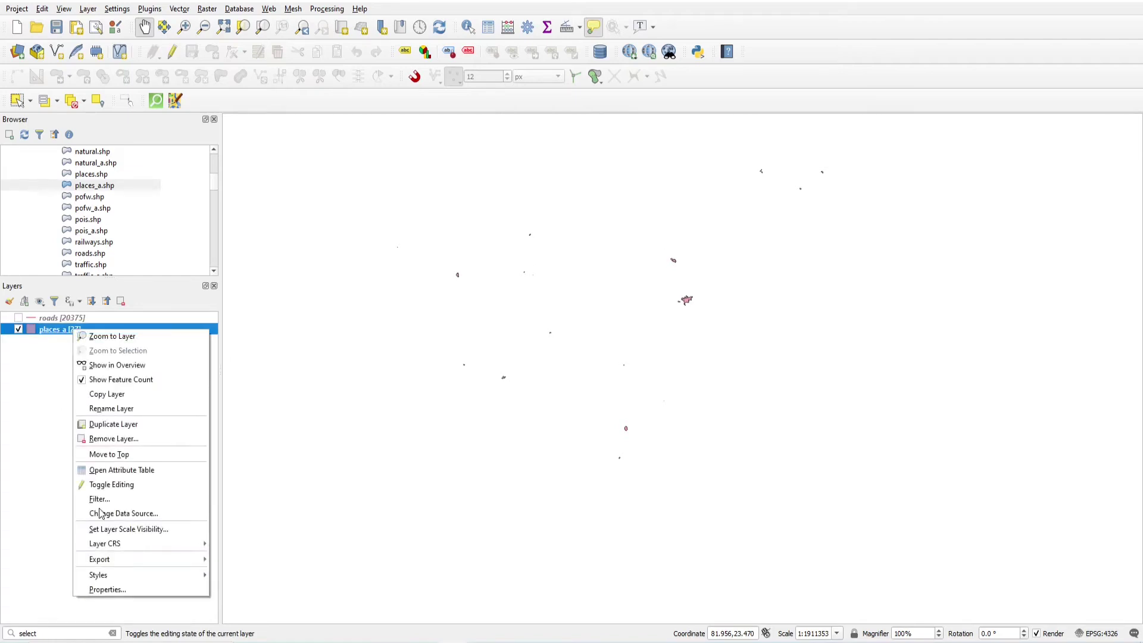
{"action": "left_click", "coordinate": [107, 588]}
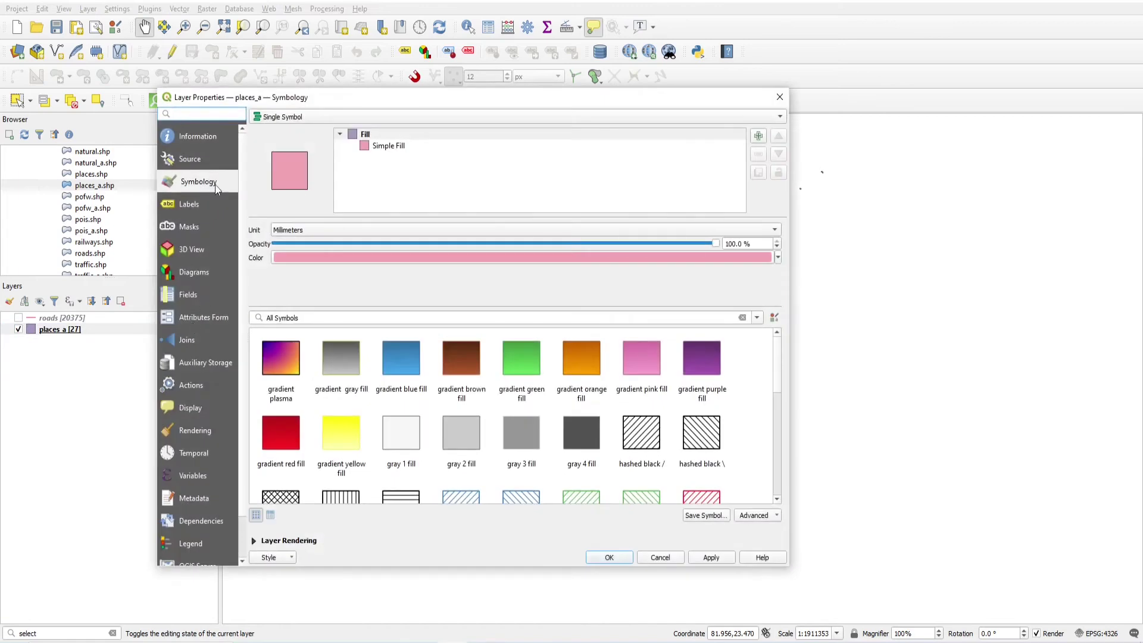
{"action": "left_click", "coordinate": [191, 161]}
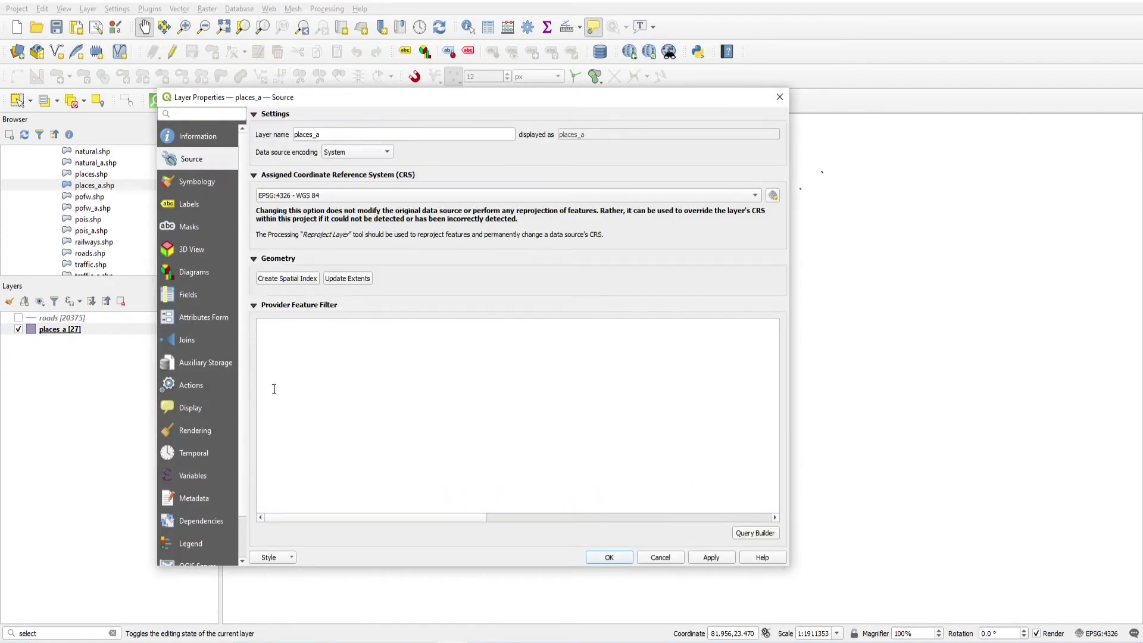
{"action": "left_click", "coordinate": [746, 533]}
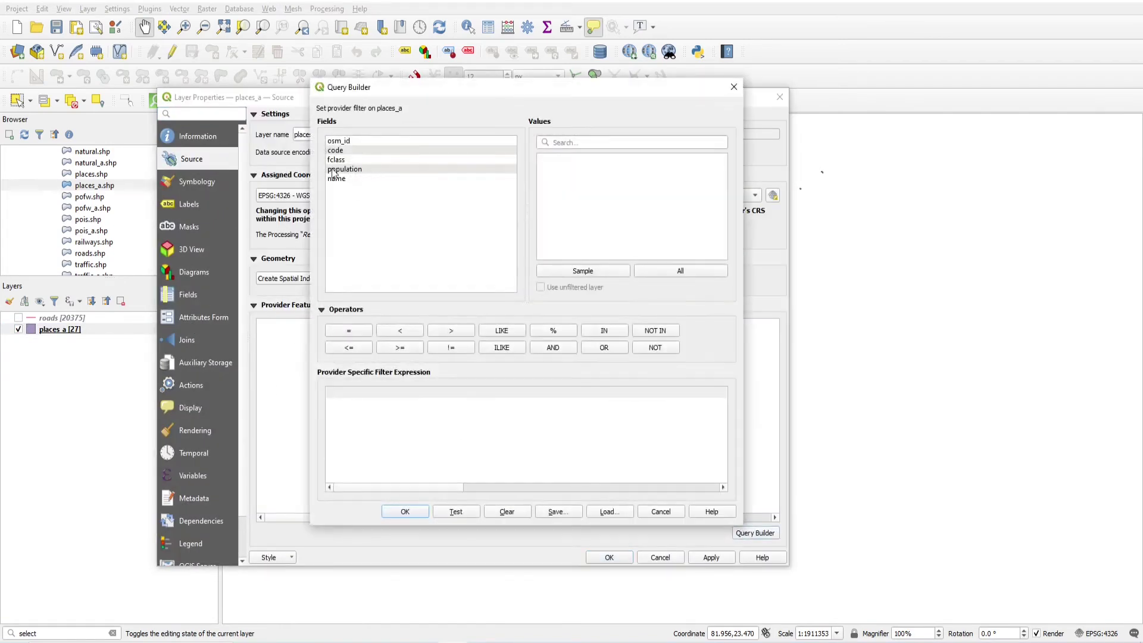
{"action": "left_click", "coordinate": [734, 89]}
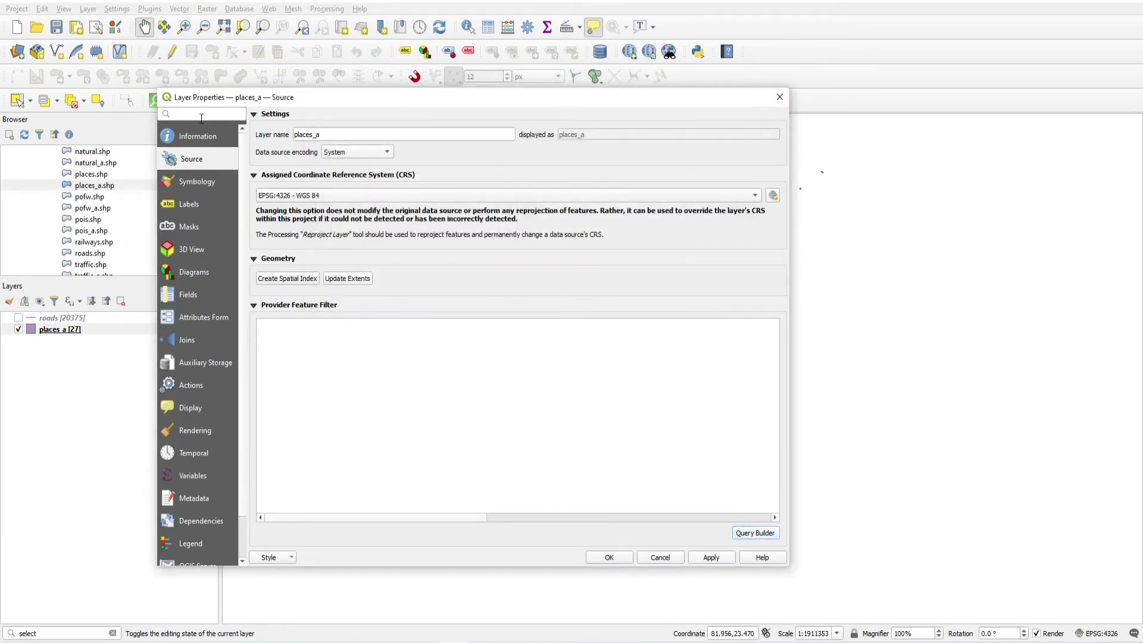
{"action": "left_click", "coordinate": [751, 534]}
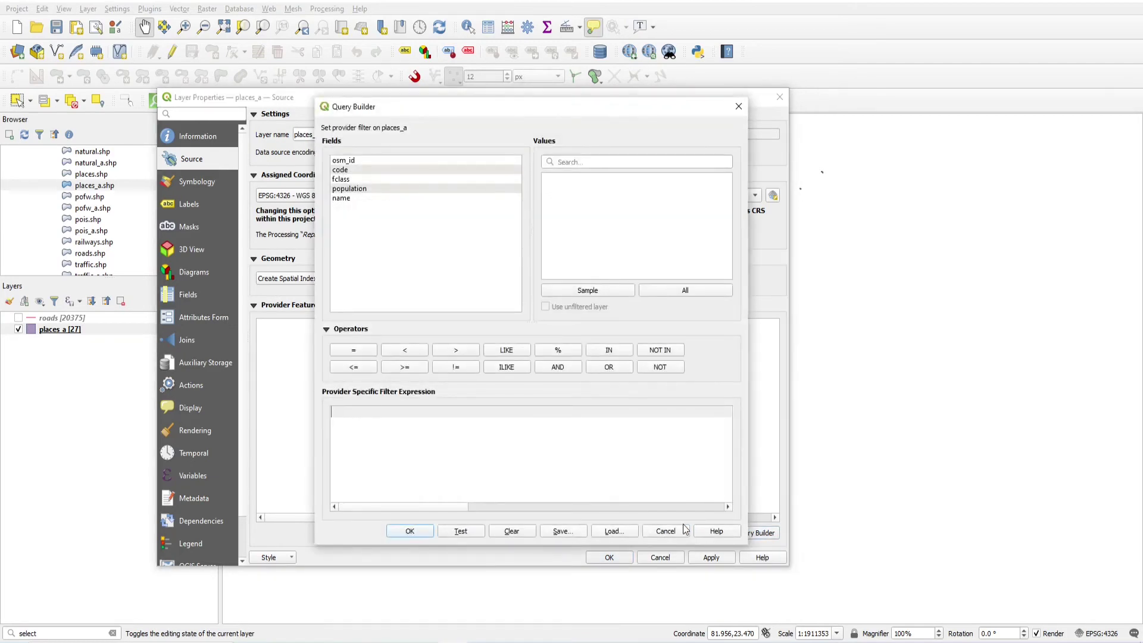
{"action": "left_click", "coordinate": [665, 531]}
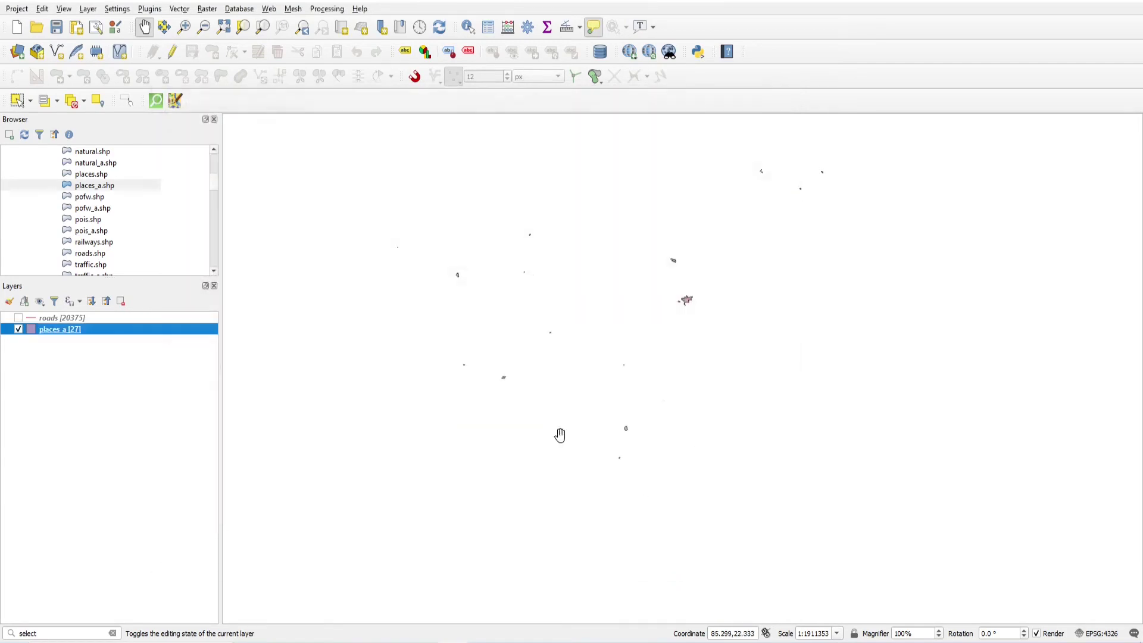
{"action": "left_click", "coordinate": [661, 558]}
Show the roads layer over places_a around the small polygon west of the large city polygon
{"action": "scroll", "coordinate": [704, 245], "scroll_direction": "up", "scroll_amount": 1}
{"action": "scroll", "coordinate": [654, 362], "scroll_direction": "up", "scroll_amount": 4}
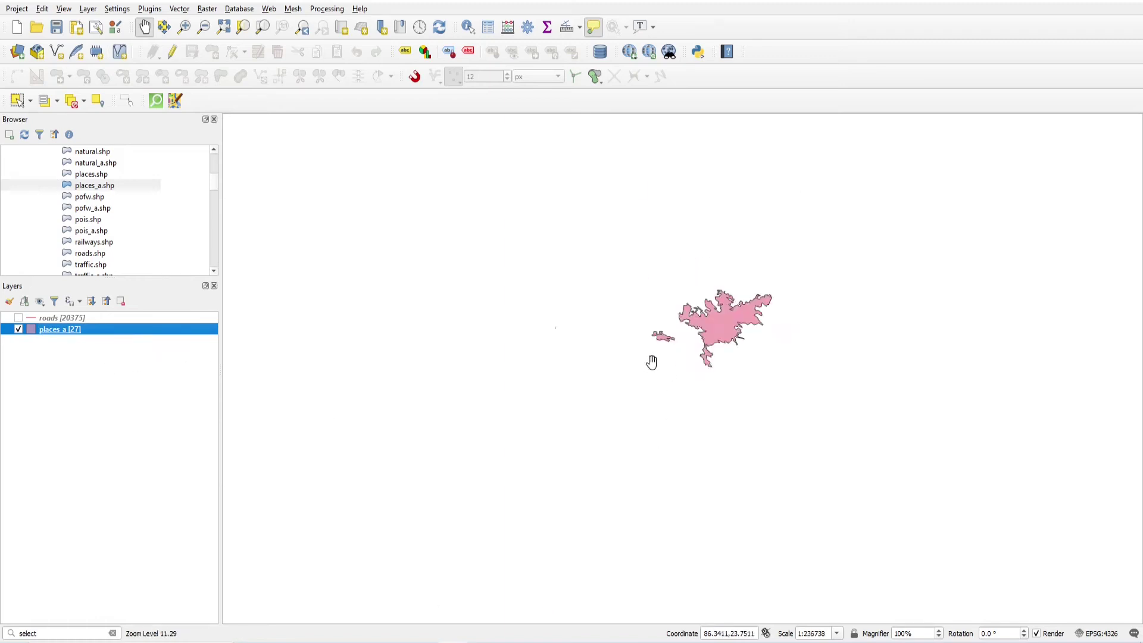
{"action": "left_click_drag", "start_coordinate": [556, 370], "coordinate": [616, 301]}
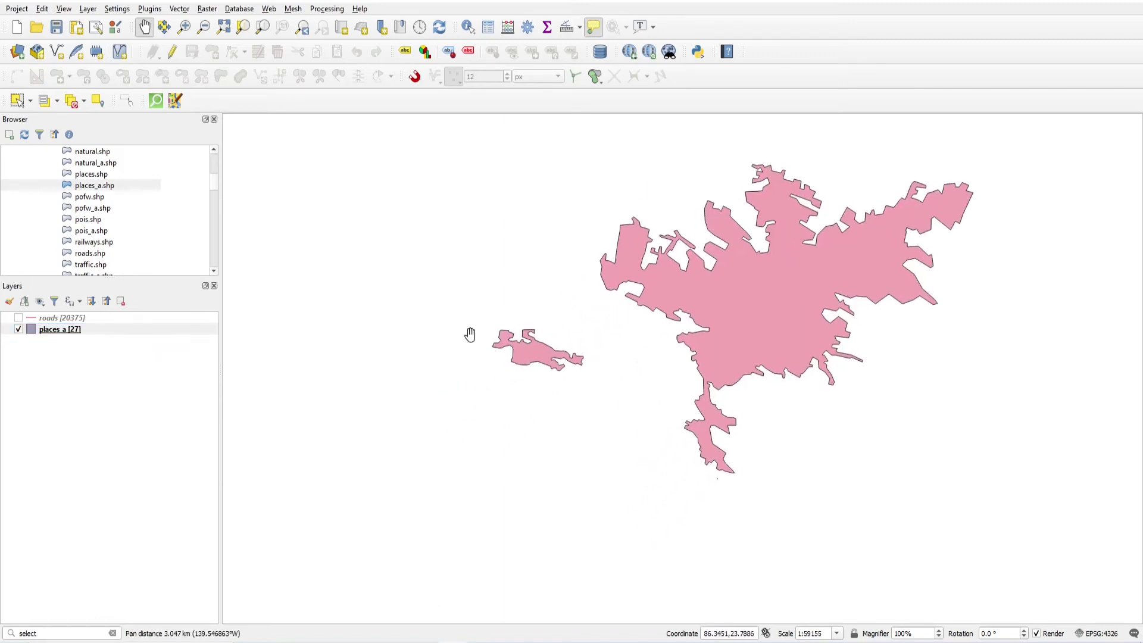
{"action": "left_click", "coordinate": [19, 319]}
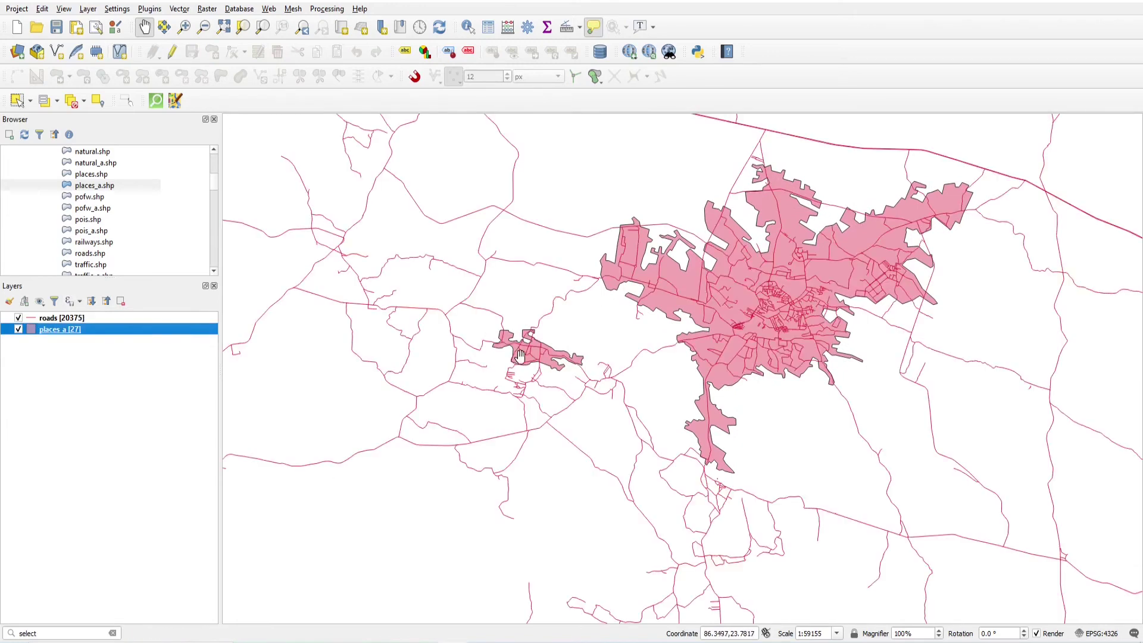
{"action": "scroll", "coordinate": [532, 350], "scroll_direction": "up", "scroll_amount": 1}
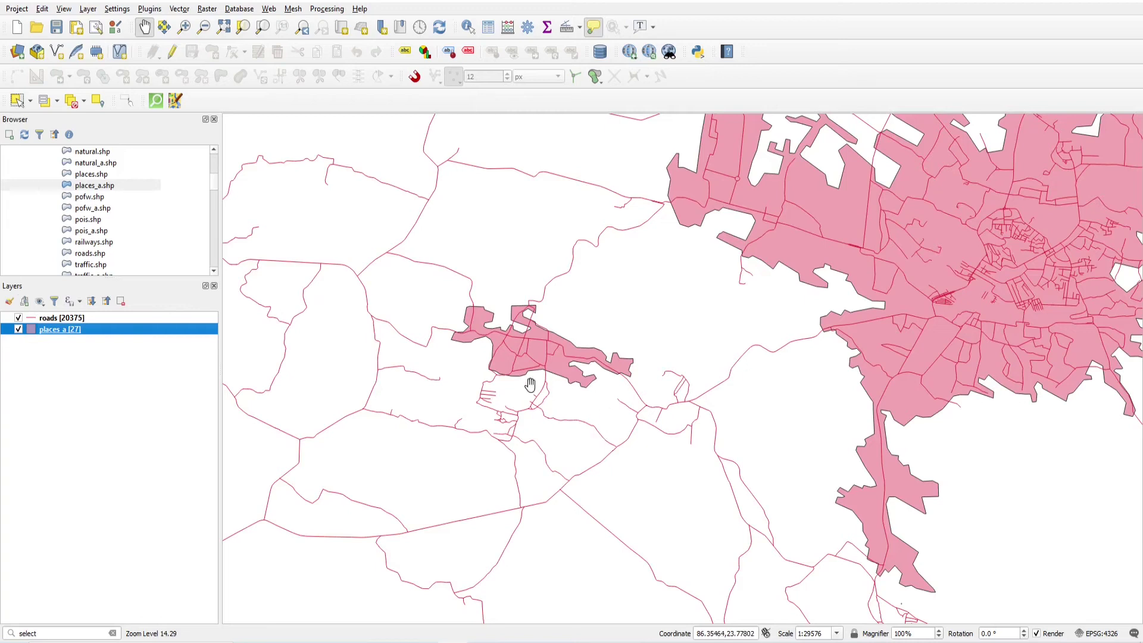
{"action": "scroll", "coordinate": [516, 352], "scroll_direction": "up", "scroll_amount": 1}
{"action": "scroll", "coordinate": [526, 336], "scroll_direction": "down", "scroll_amount": 1}
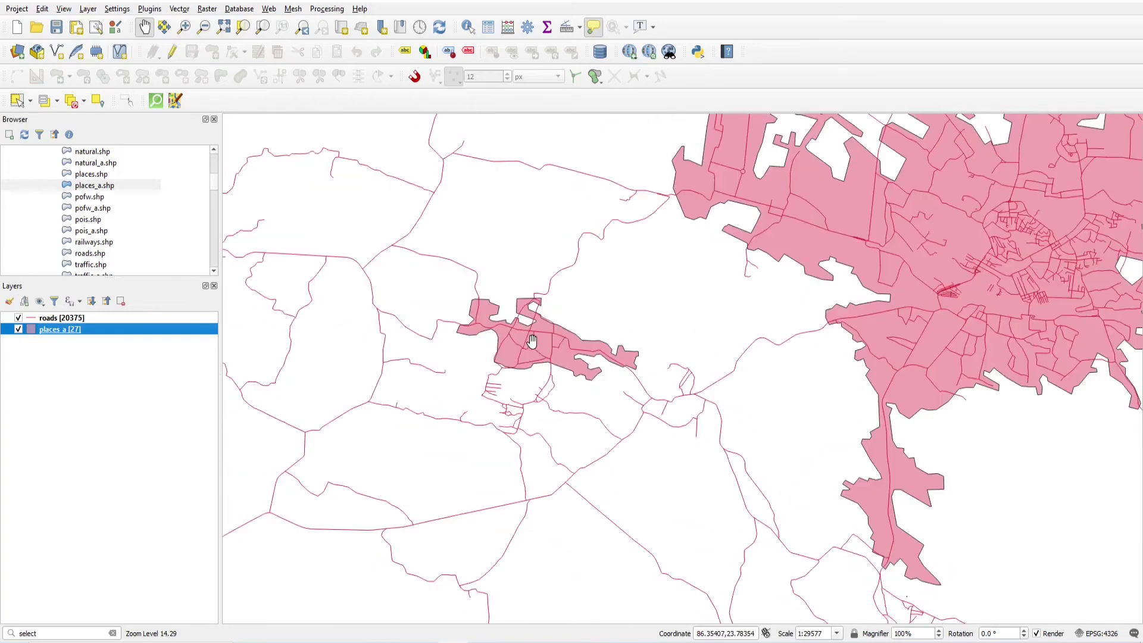
{"action": "scroll", "coordinate": [506, 338], "scroll_direction": "up", "scroll_amount": 1}
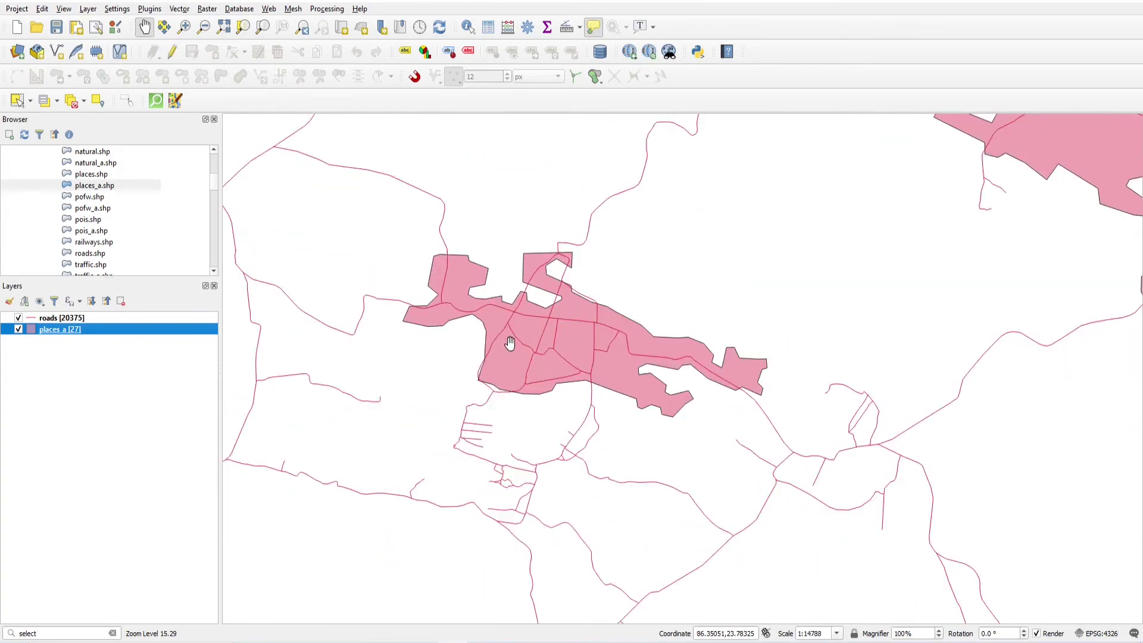
Identify the small places_a polygon west of the large one to read its attributes, and close the results
{"action": "left_click", "coordinate": [476, 28]}
{"action": "left_click", "coordinate": [635, 327]}
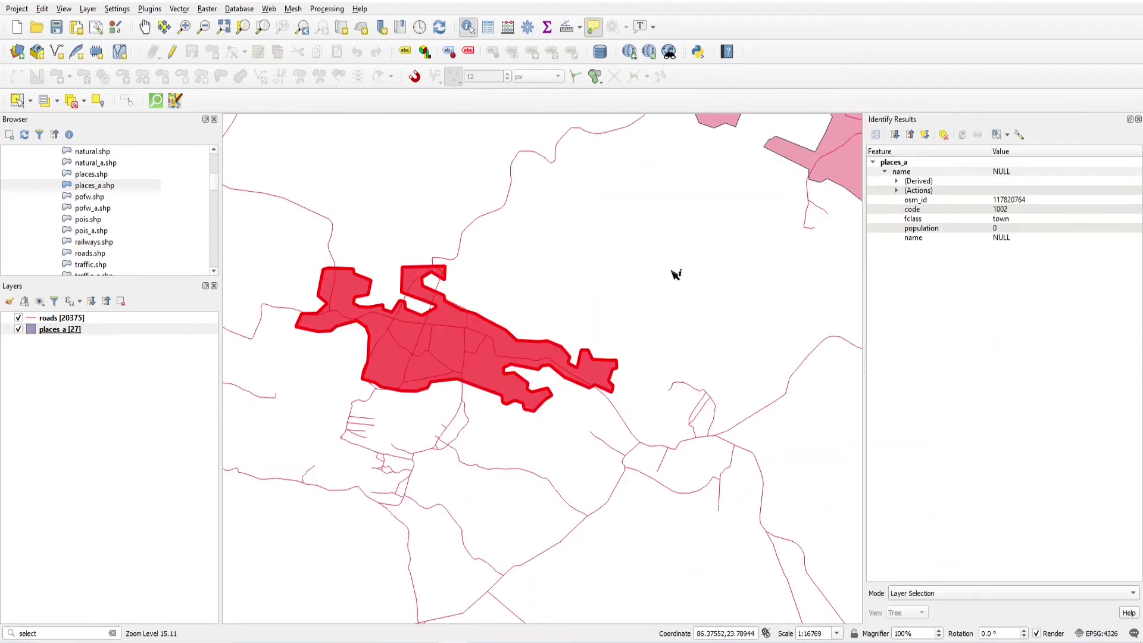
{"action": "left_click", "coordinate": [1138, 120]}
{"action": "scroll", "coordinate": [479, 364], "scroll_direction": "up", "scroll_amount": 1}
{"action": "scroll", "coordinate": [587, 342], "scroll_direction": "down", "scroll_amount": 1}
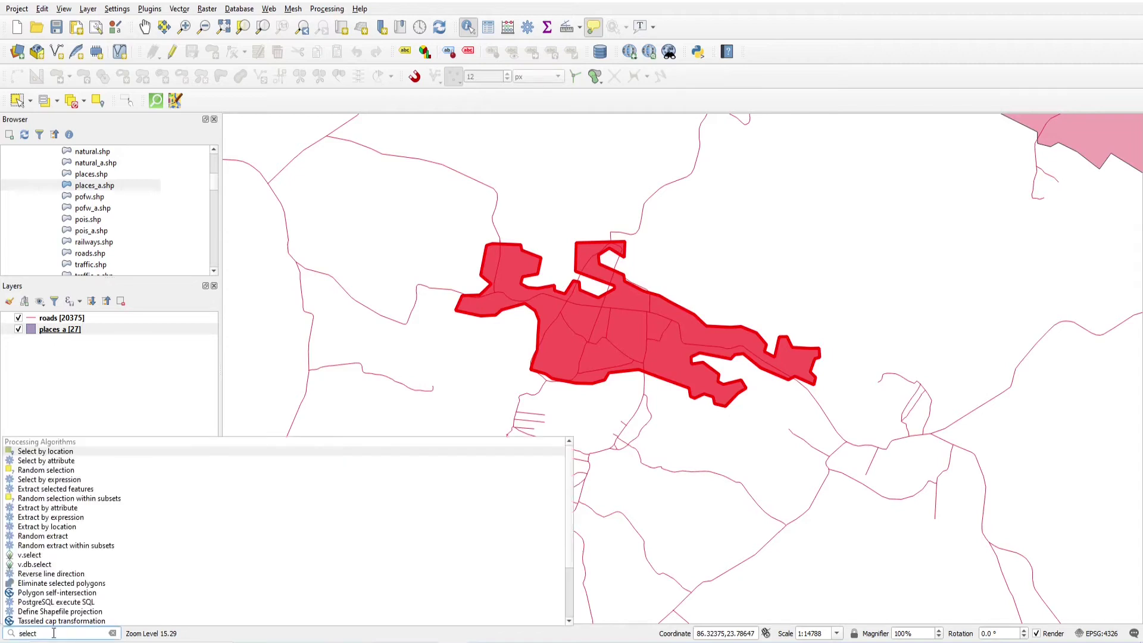
Find and open the Select by Location algorithm, narrowing its dialog and moving it away from the highlighted polygon
{"action": "left_click_drag", "start_coordinate": [53, 632], "coordinate": [7, 622]}
{"action": "type", "text": "selec"}
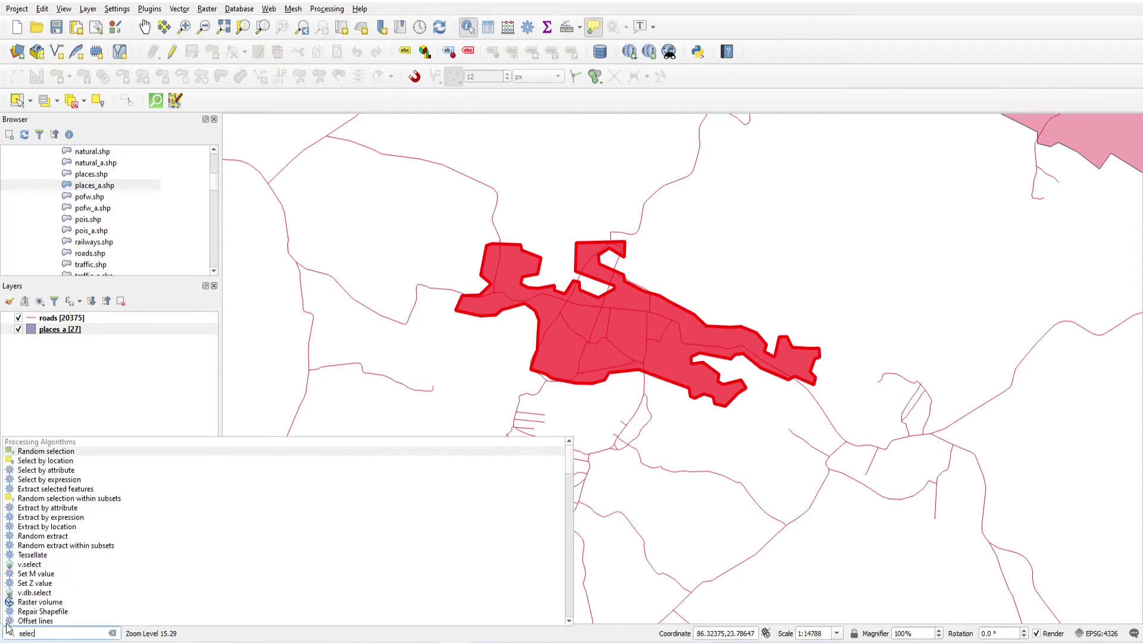
{"action": "type", "text": "t by loc"}
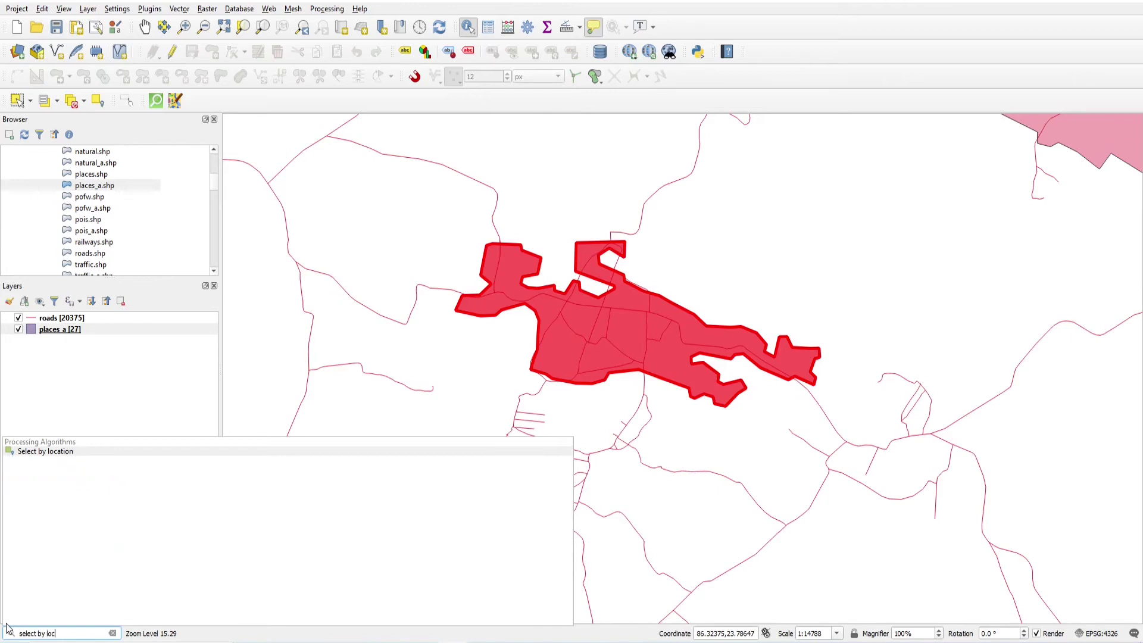
{"action": "left_click", "coordinate": [66, 455]}
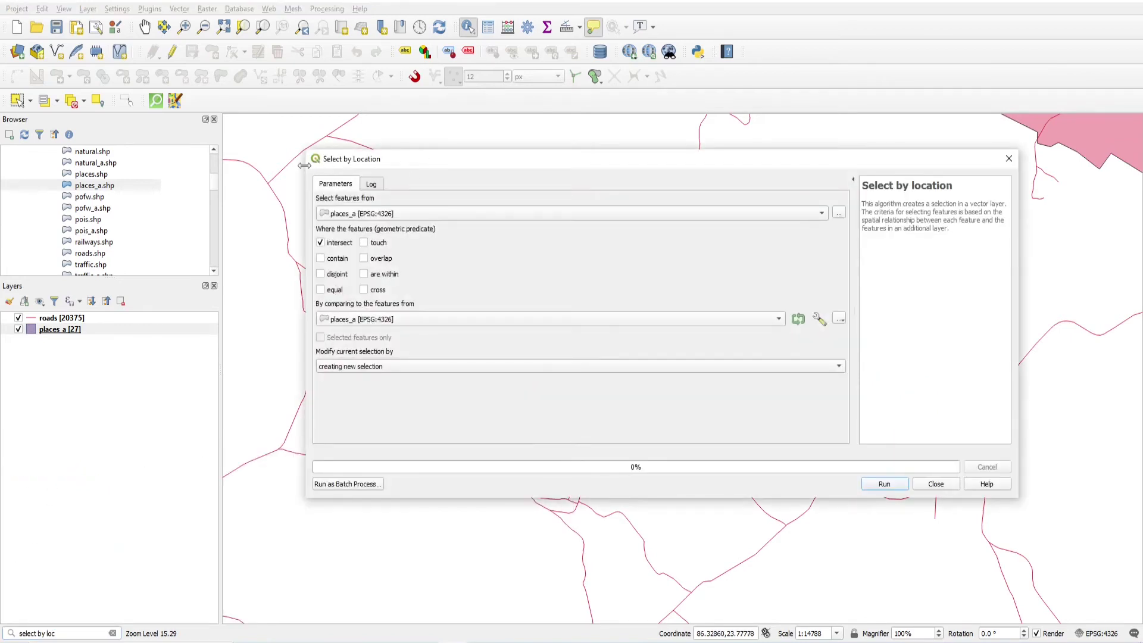
{"action": "left_click_drag", "start_coordinate": [306, 168], "coordinate": [537, 168]}
{"action": "left_click_drag", "start_coordinate": [656, 156], "coordinate": [748, 128]}
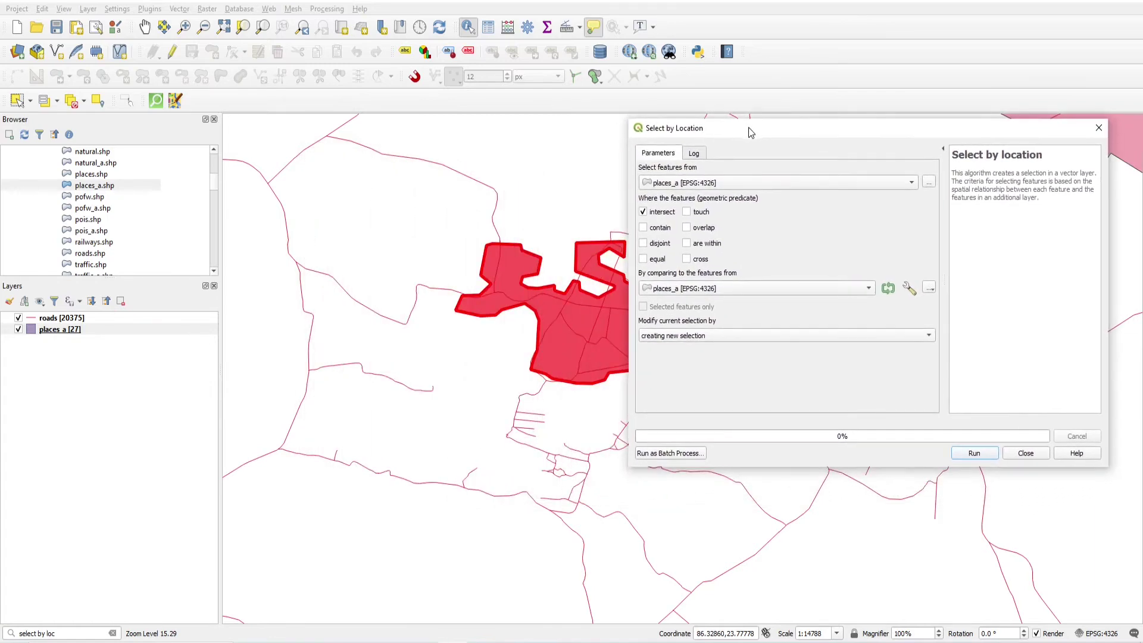
Select the features of the roads layer that intersect places_a, creating a new selection
{"action": "left_click", "coordinate": [669, 186]}
{"action": "left_click", "coordinate": [670, 196]}
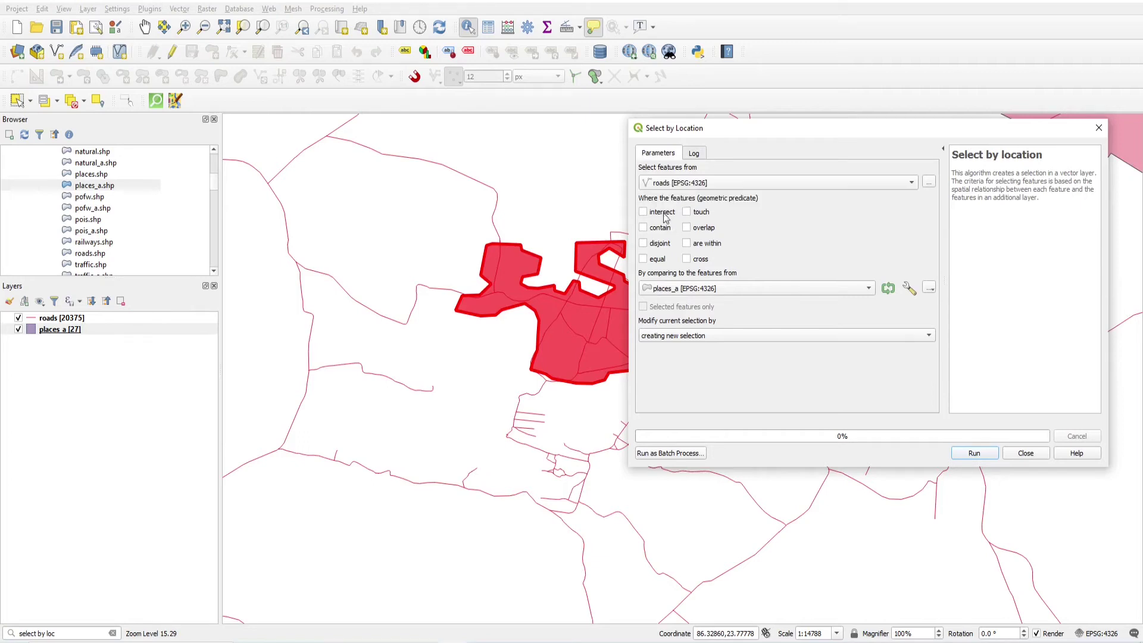
{"action": "left_click", "coordinate": [691, 288]}
{"action": "left_click", "coordinate": [688, 289]}
{"action": "left_click", "coordinate": [973, 454]}
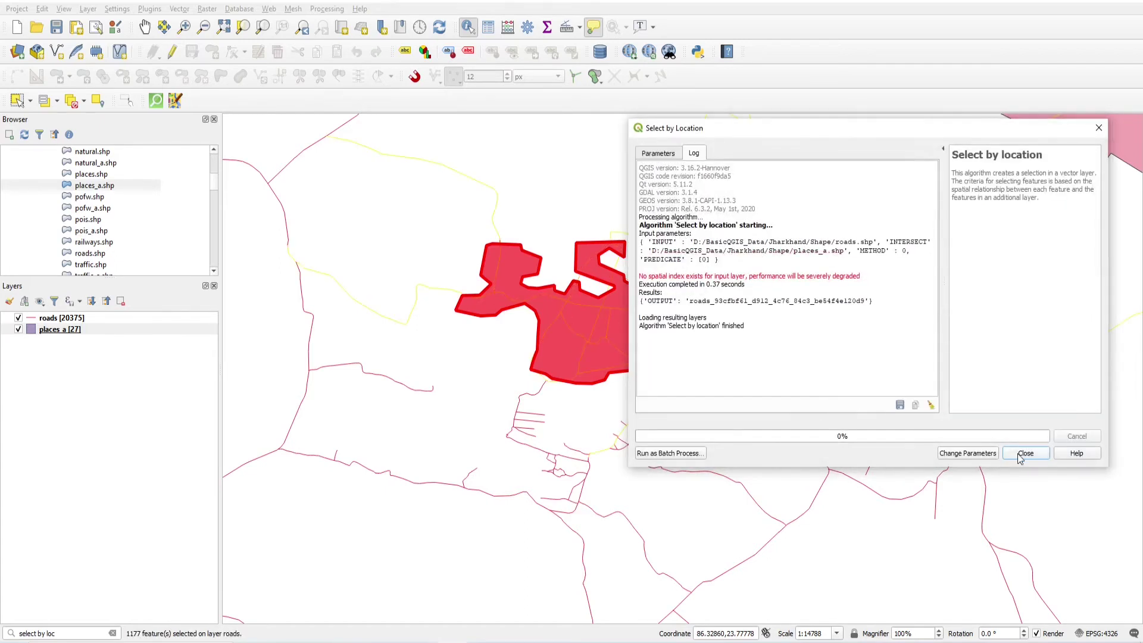
Examine the selected roads in and around the places_a polygons on the map
{"action": "left_click_drag", "start_coordinate": [904, 138], "coordinate": [859, 531]}
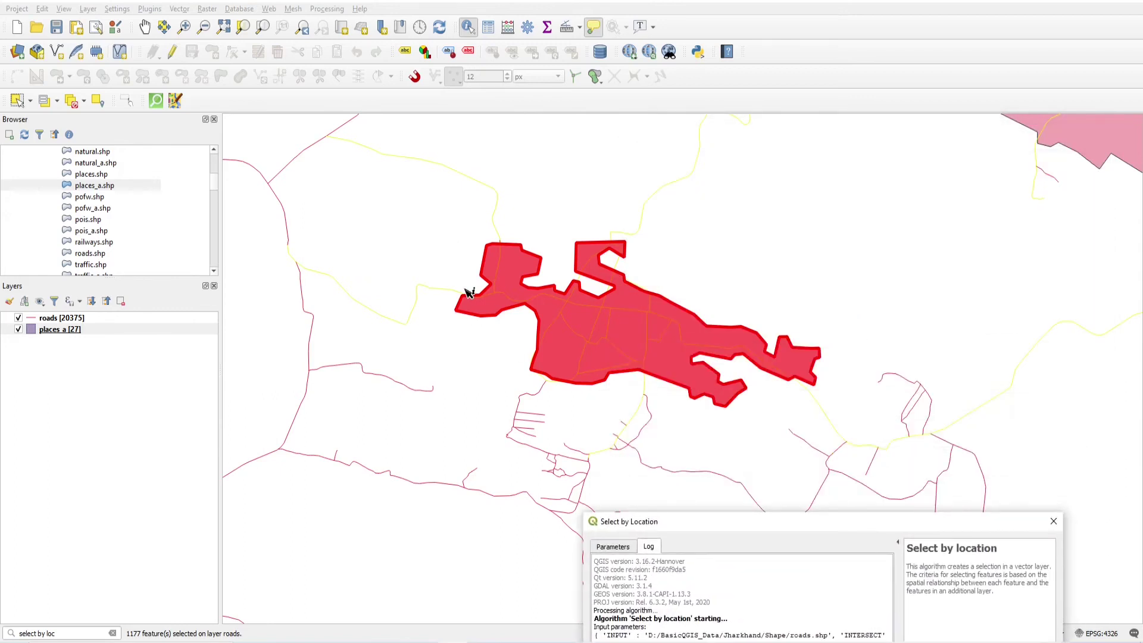
{"action": "scroll", "coordinate": [452, 280], "scroll_direction": "down", "scroll_amount": 2}
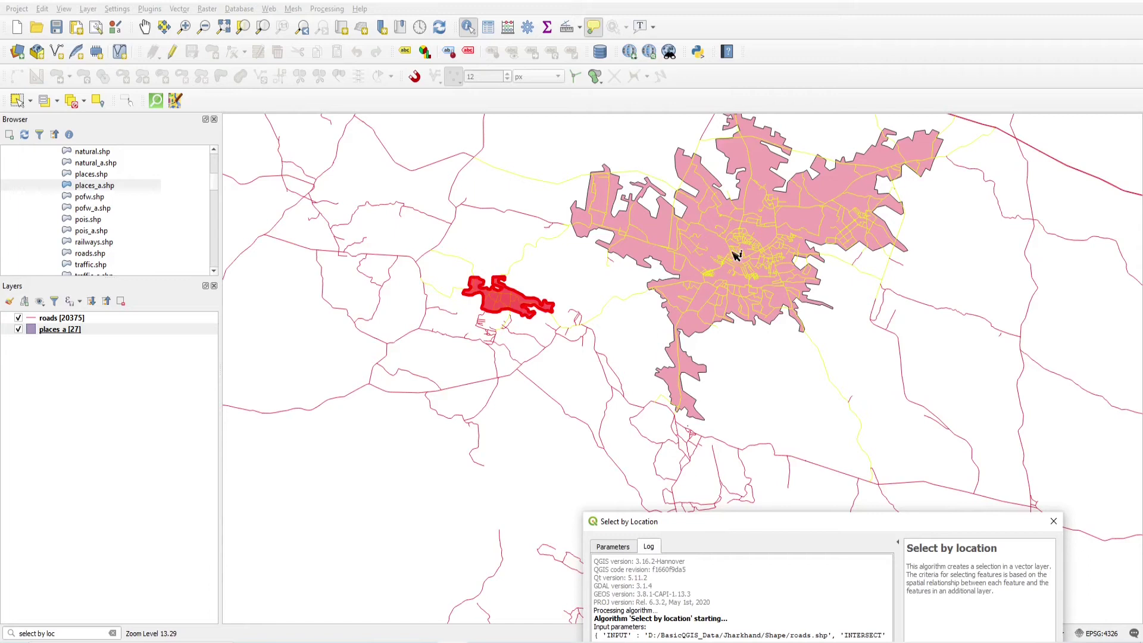
{"action": "left_click", "coordinate": [88, 331]}
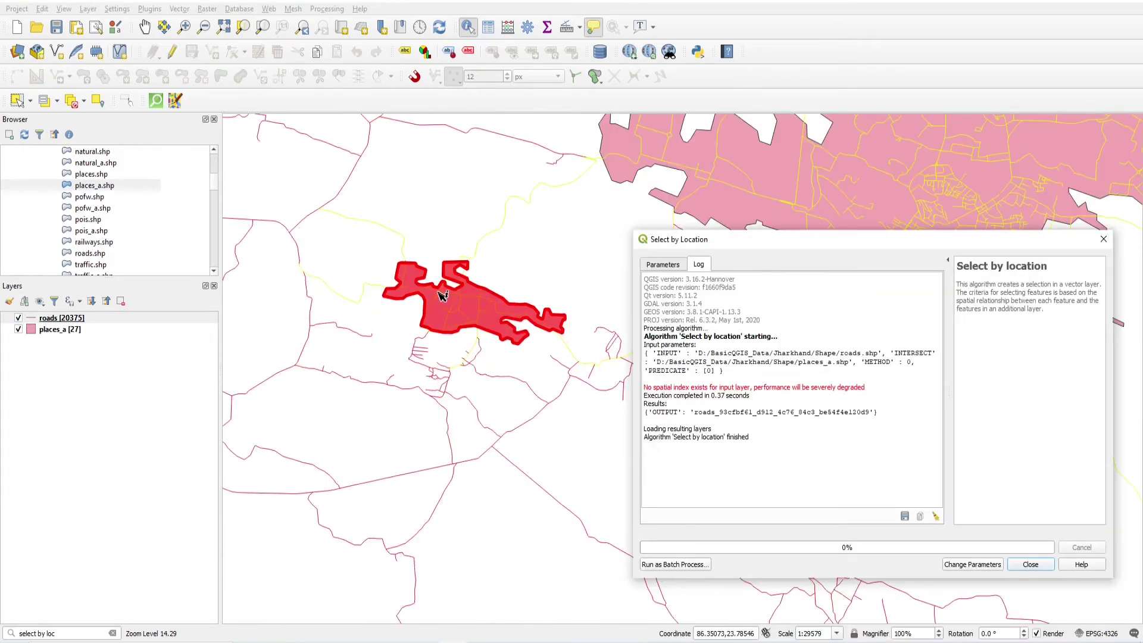
{"action": "scroll", "coordinate": [439, 296], "scroll_direction": "up", "scroll_amount": 1}
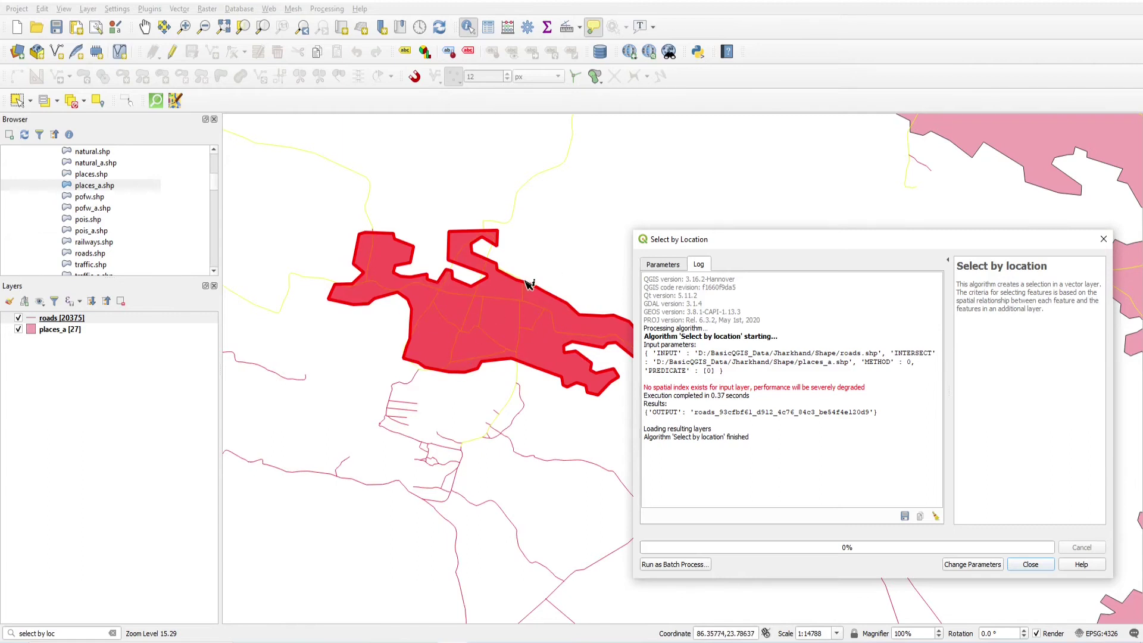
Return to the Select by Location parameters beside the highlighted polygon and deselect all roads features
{"action": "left_click_drag", "start_coordinate": [711, 242], "coordinate": [801, 213]}
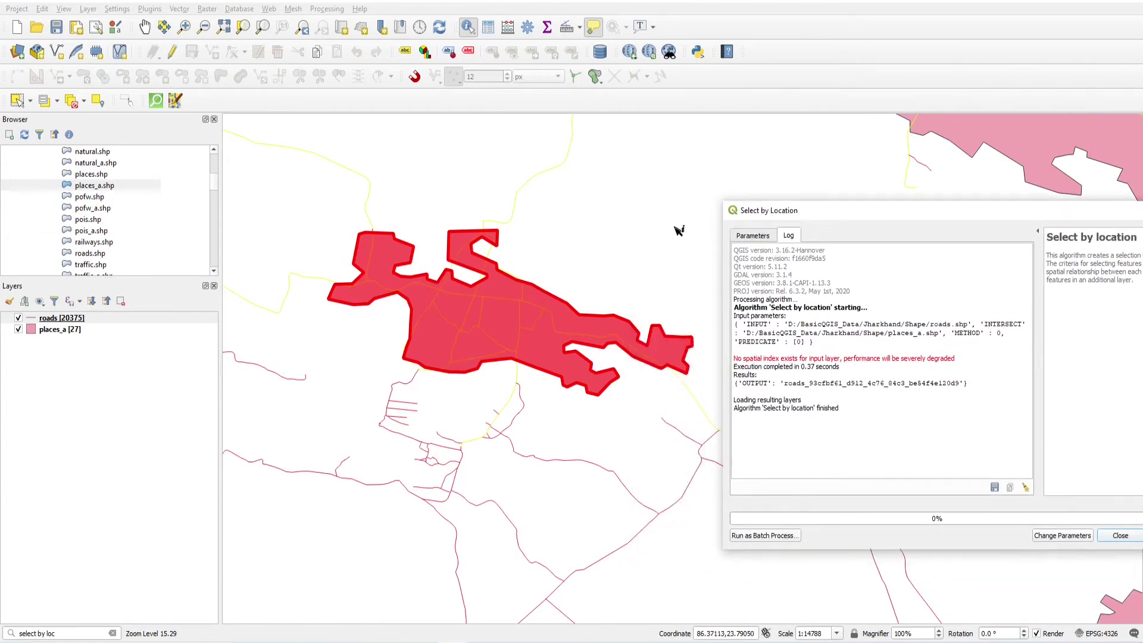
{"action": "left_click", "coordinate": [754, 237]}
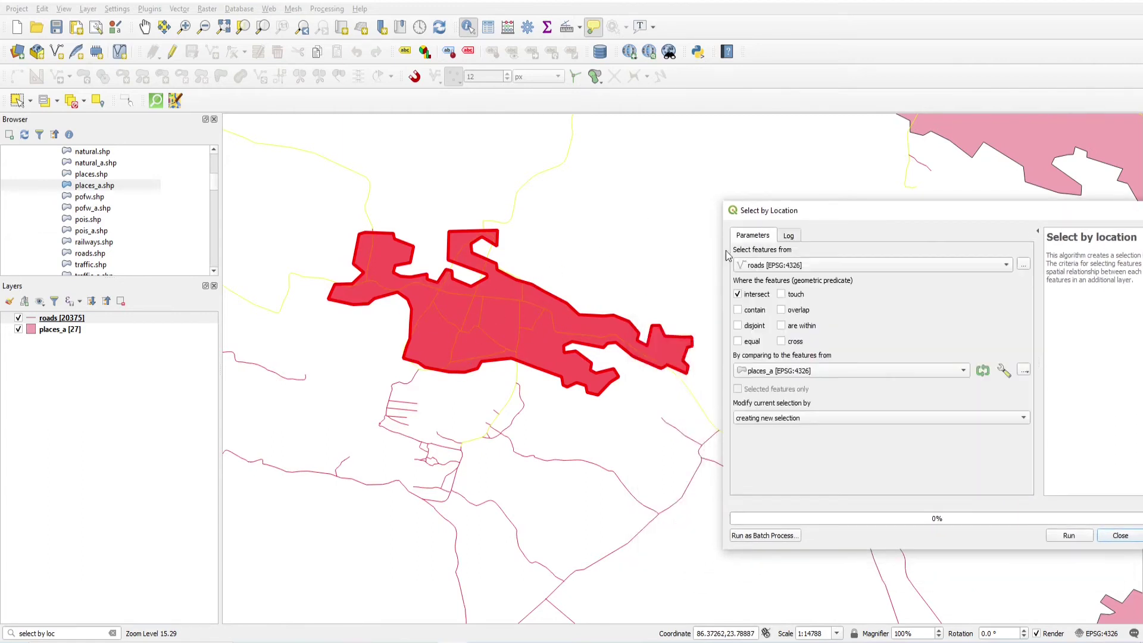
{"action": "left_click", "coordinate": [72, 103]}
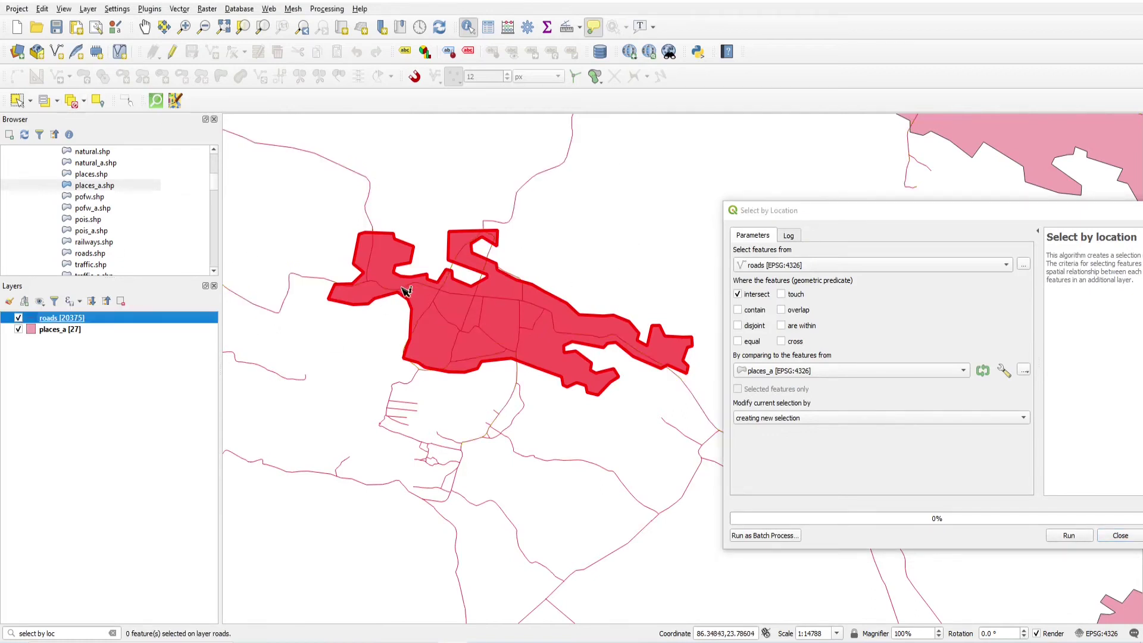
Select the small town polygon of places_a that lies west of the large urban area, and make roads the active layer
{"action": "left_click", "coordinate": [17, 100]}
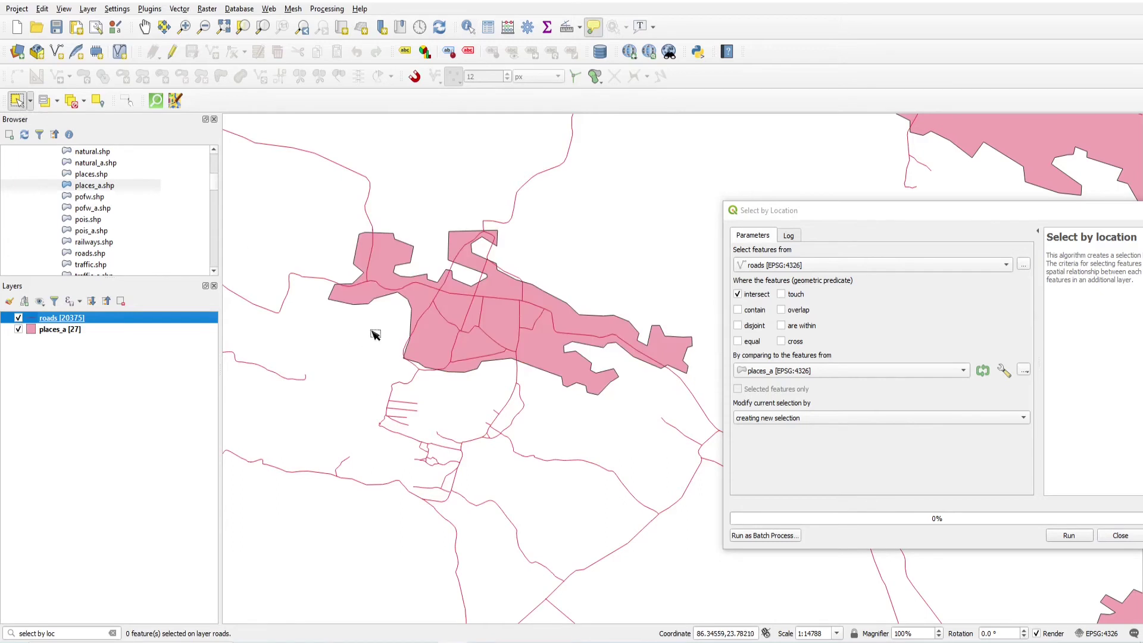
{"action": "left_click", "coordinate": [93, 332]}
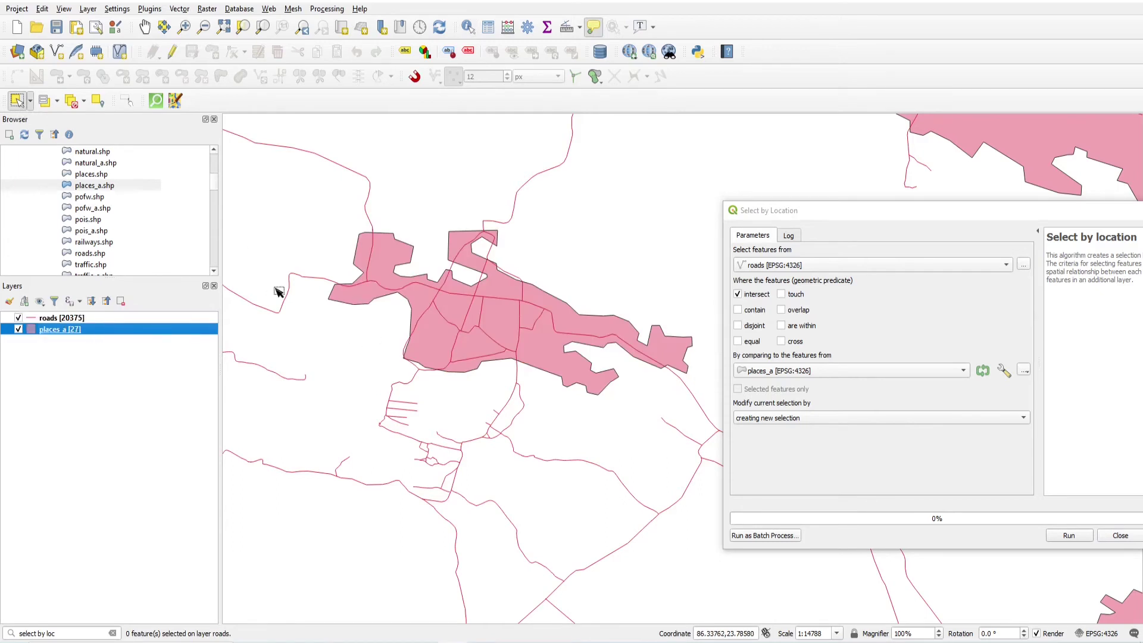
{"action": "left_click", "coordinate": [352, 296]}
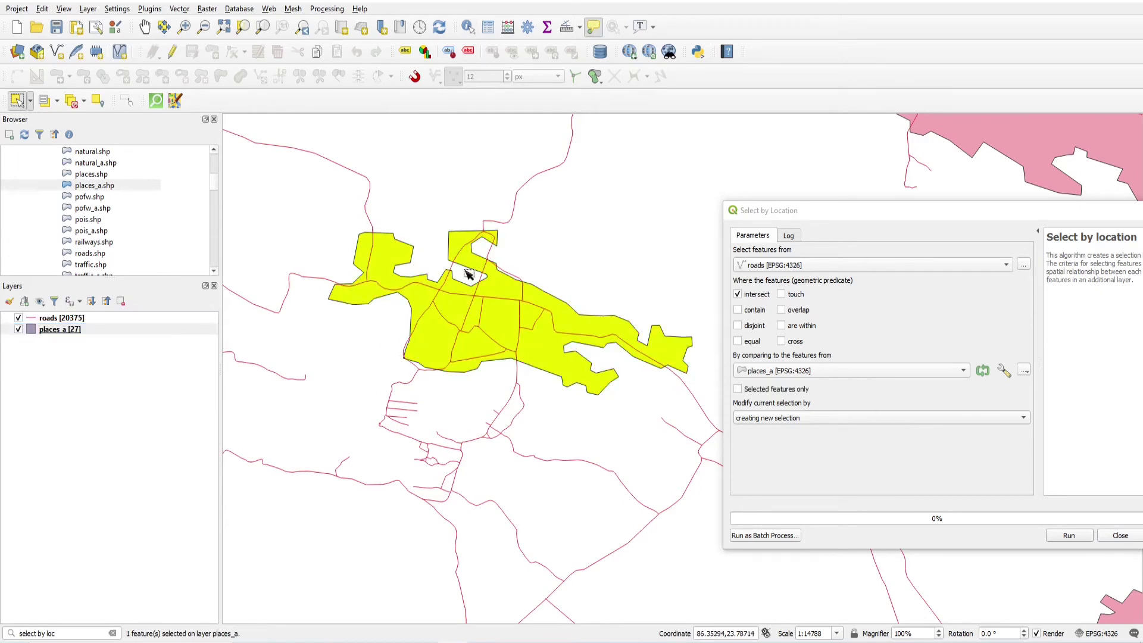
{"action": "left_click", "coordinate": [45, 319]}
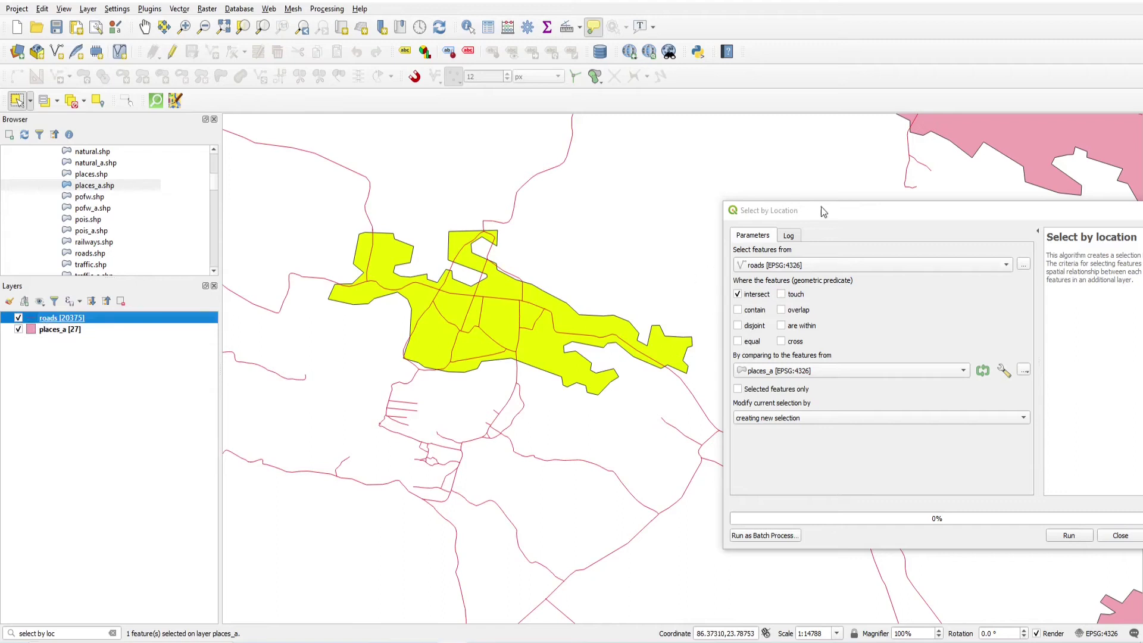
Select the roads that intersect only the selected places_a polygon, creating a new selection
{"action": "left_click_drag", "start_coordinate": [824, 211], "coordinate": [759, 175]}
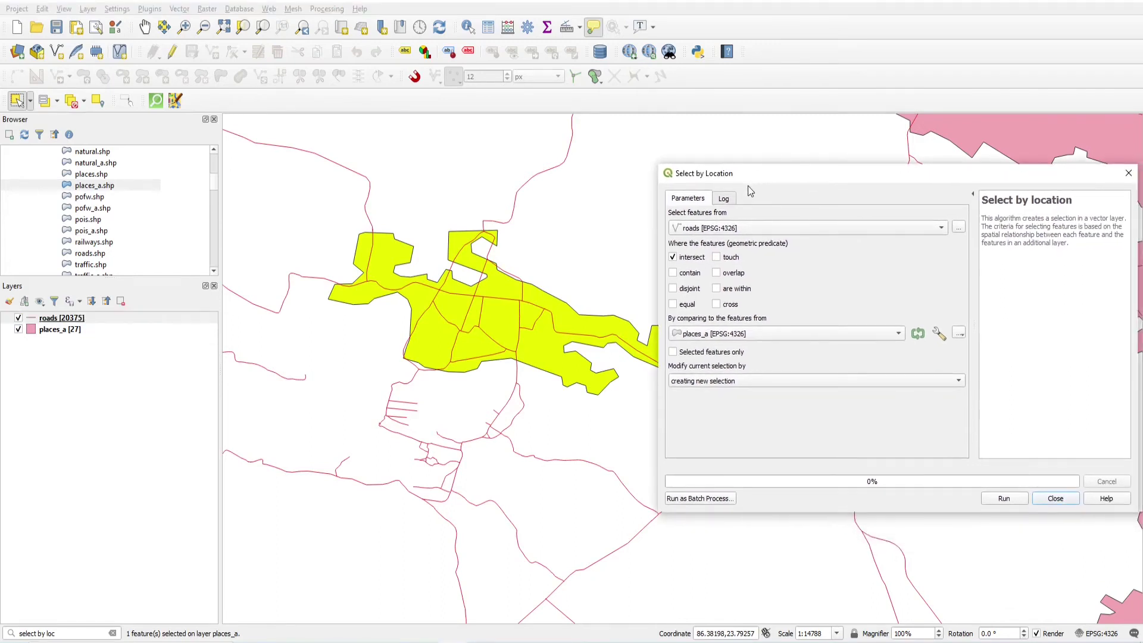
{"action": "left_click", "coordinate": [713, 229]}
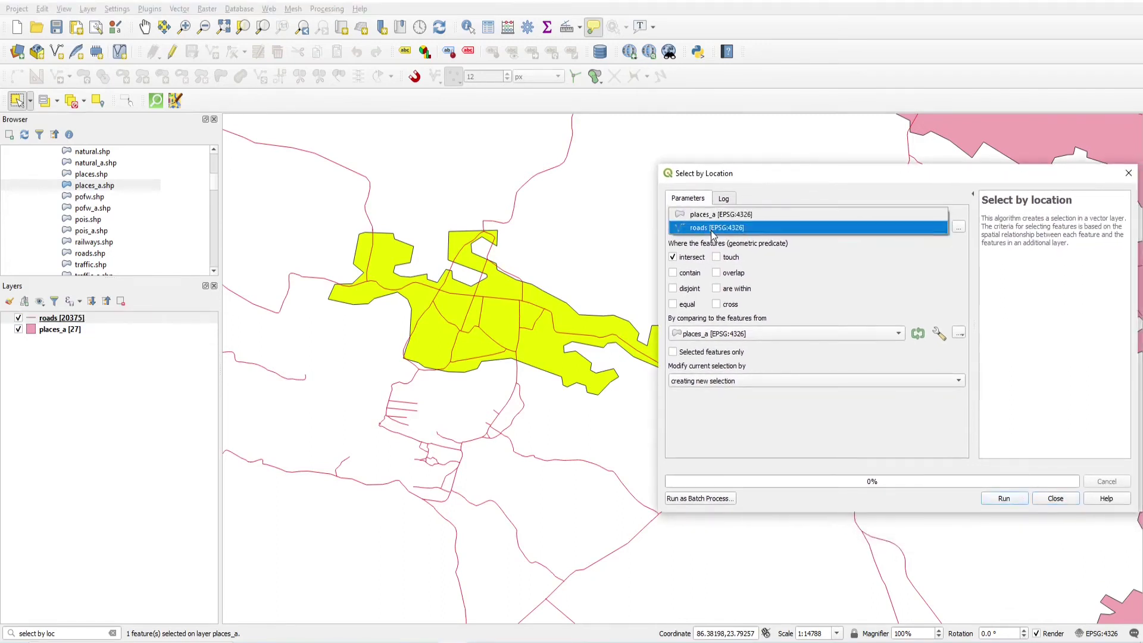
{"action": "left_click", "coordinate": [804, 307]}
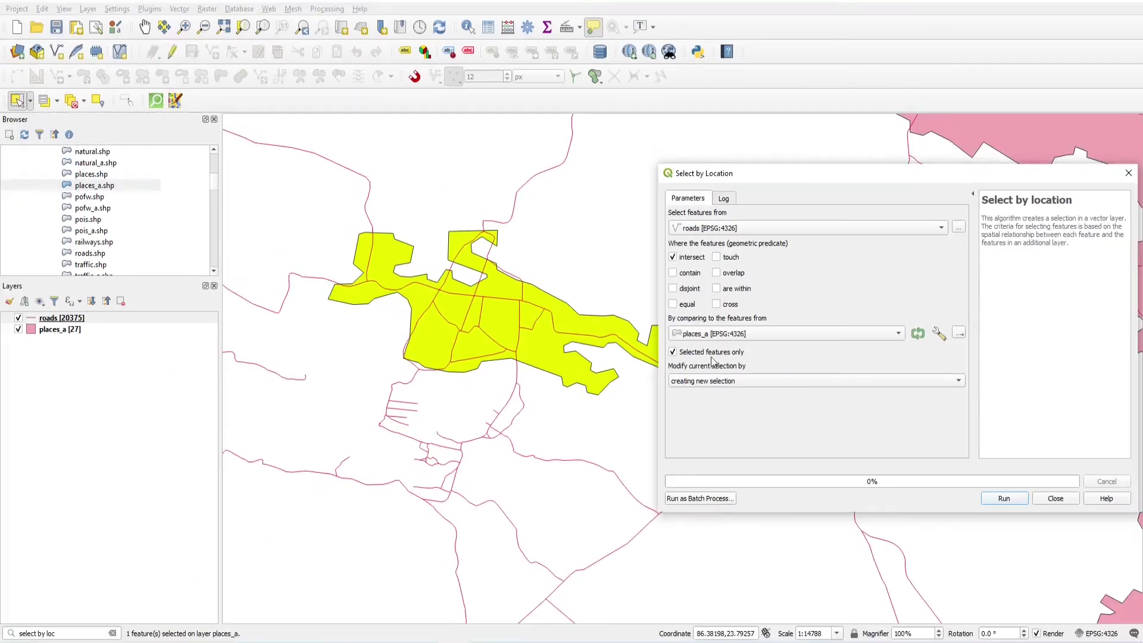
{"action": "left_click", "coordinate": [1012, 500]}
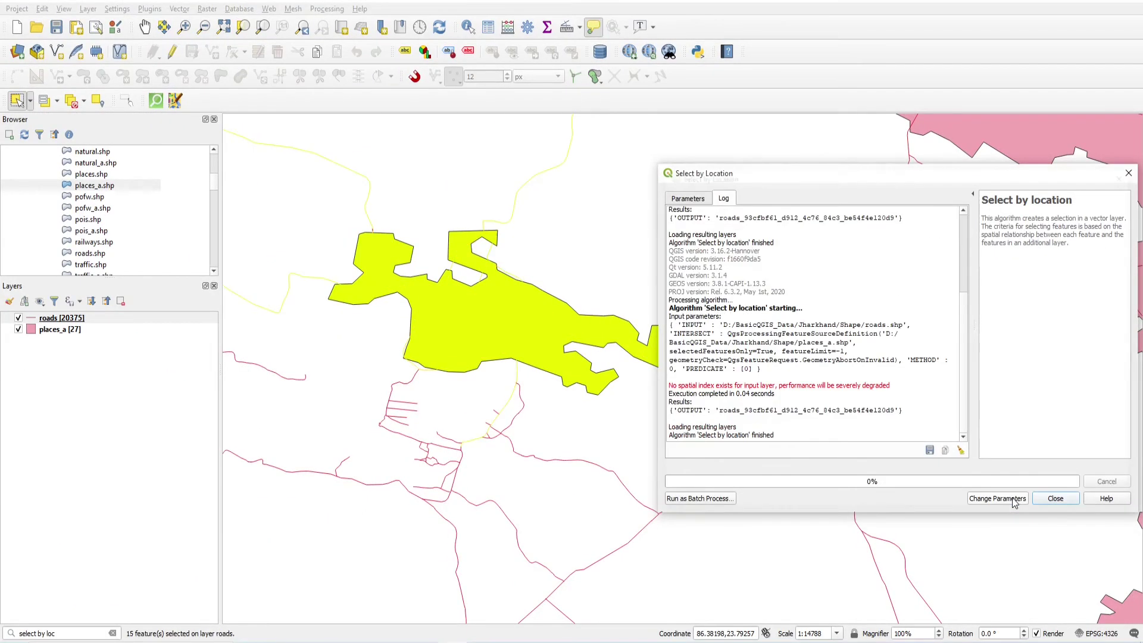
Examine the selected roads in and around the town polygon, hiding places_a temporarily and showing it again
{"action": "scroll", "coordinate": [524, 294], "scroll_direction": "down", "scroll_amount": 2}
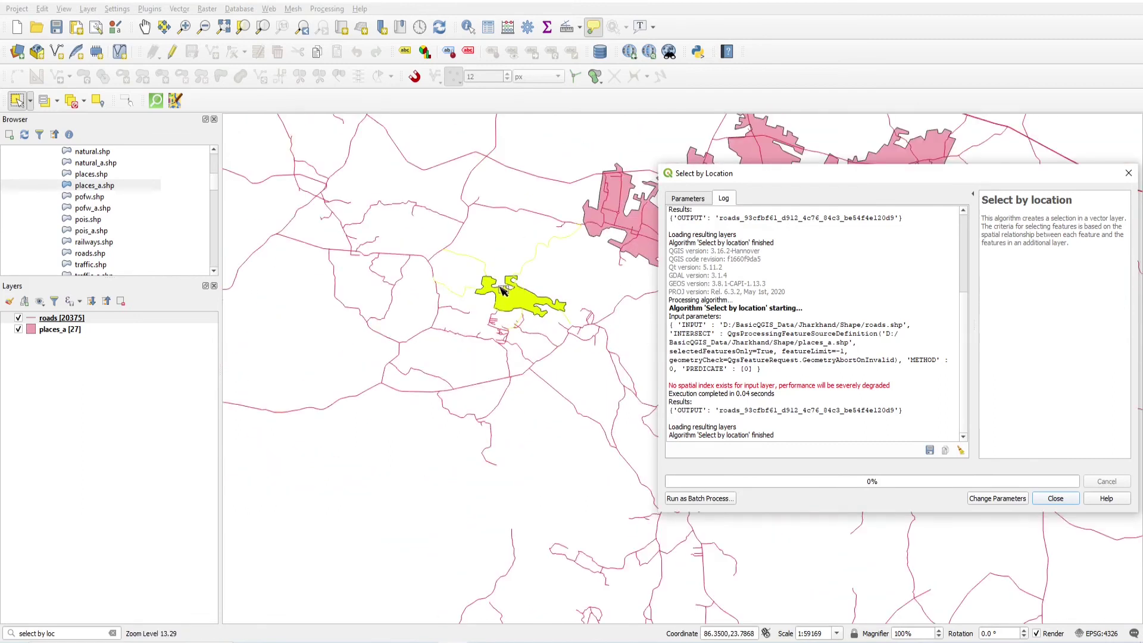
{"action": "left_click", "coordinate": [18, 329]}
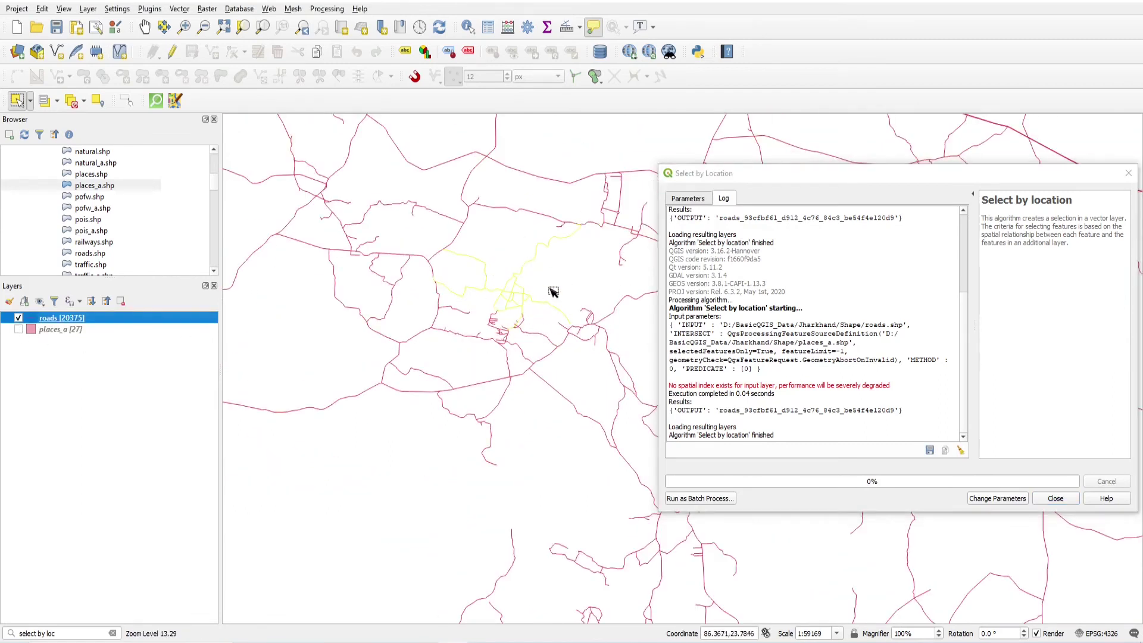
{"action": "scroll", "coordinate": [535, 277], "scroll_direction": "up", "scroll_amount": 1}
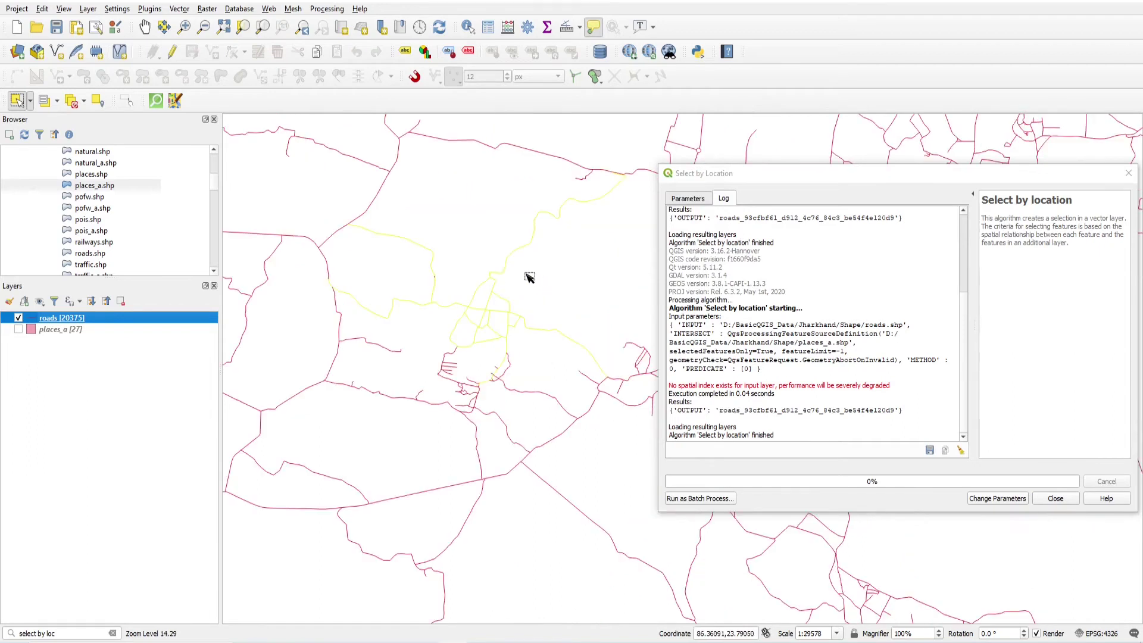
{"action": "left_click", "coordinate": [19, 329]}
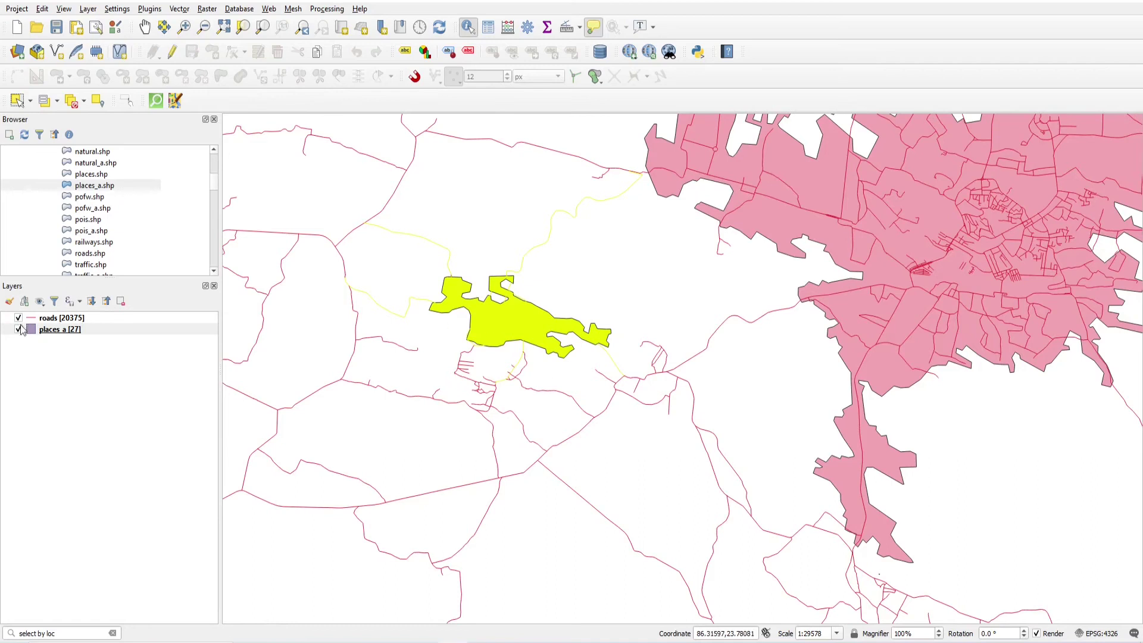
{"action": "scroll", "coordinate": [509, 327], "scroll_direction": "up", "scroll_amount": 1}
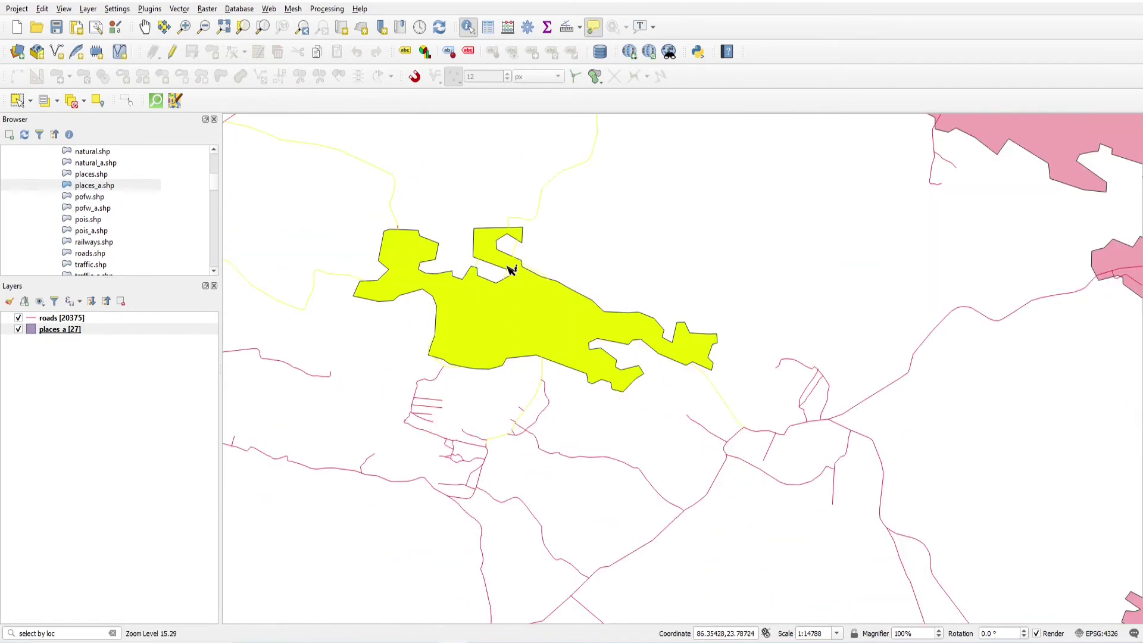
{"action": "scroll", "coordinate": [511, 265], "scroll_direction": "down", "scroll_amount": 1}
Export only the selected roads as an ESRI Shapefile named roads_intersect_town in the my_shapes folder and add it to the map
{"action": "right_click", "coordinate": [69, 323]}
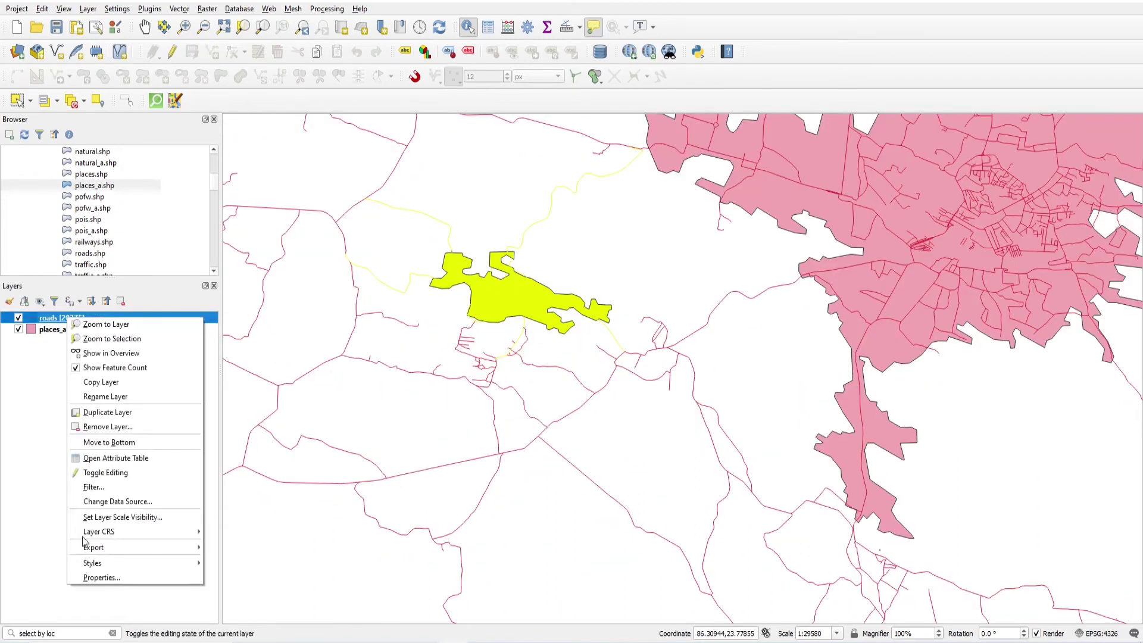
{"action": "mouse_move", "coordinate": [107, 551]}
{"action": "left_click", "coordinate": [265, 562]}
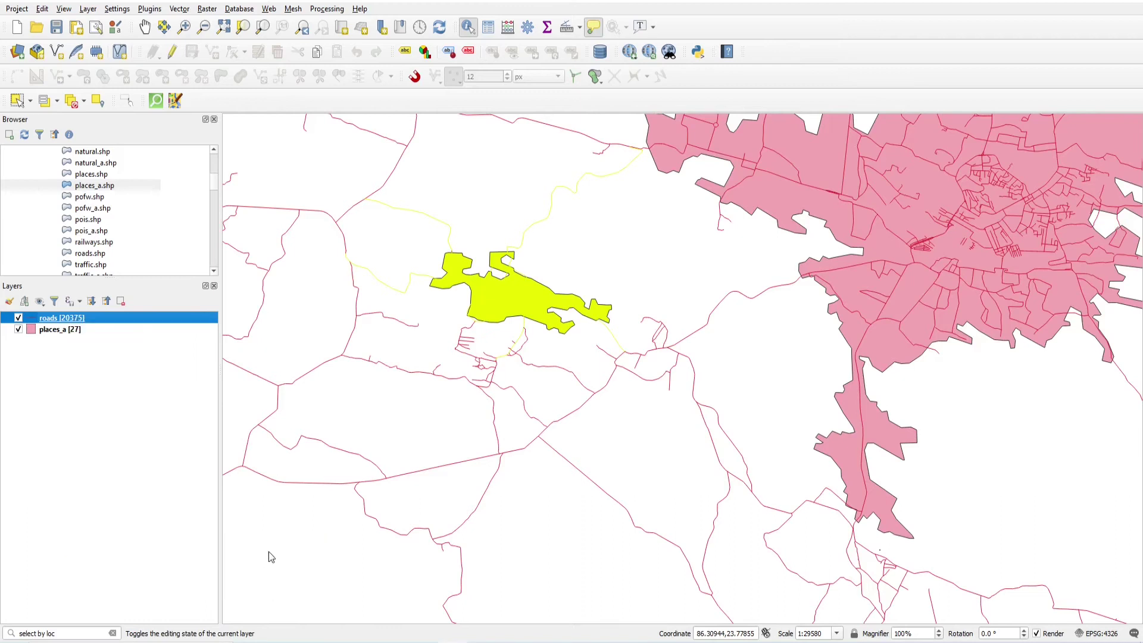
{"action": "left_click", "coordinate": [728, 162]}
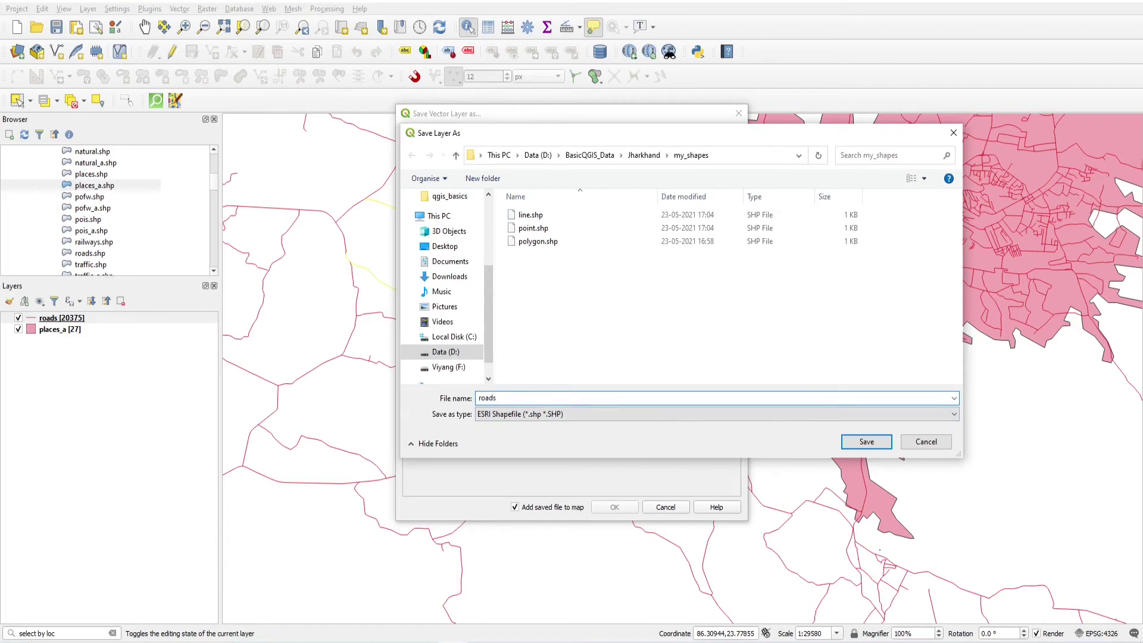
{"action": "type", "text": "_interse"}
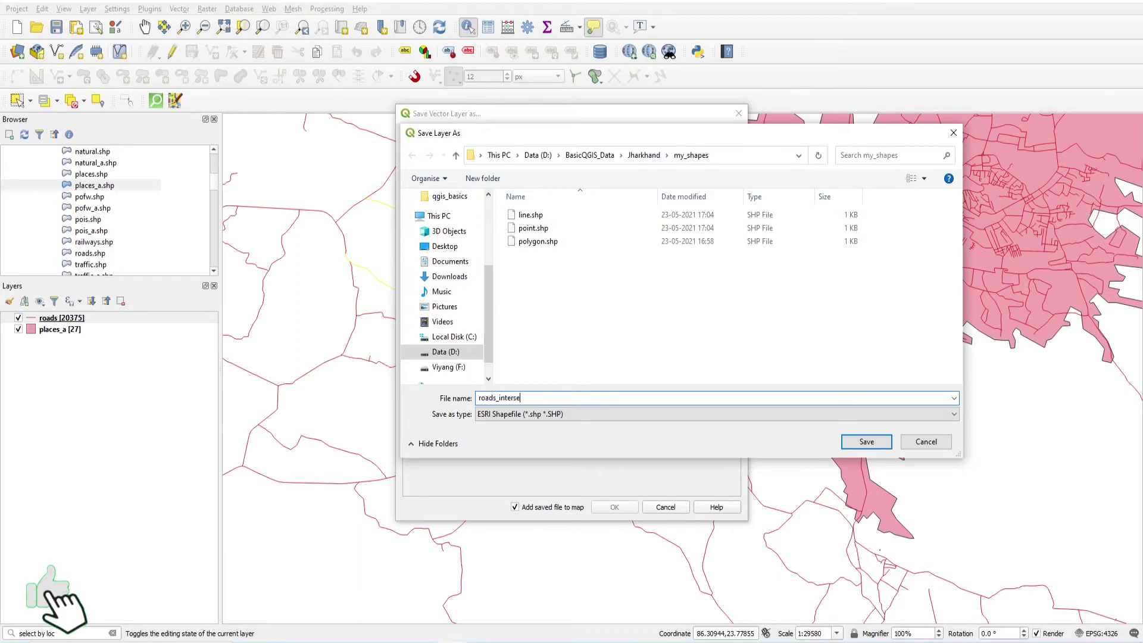
{"action": "type", "text": "ct_town"}
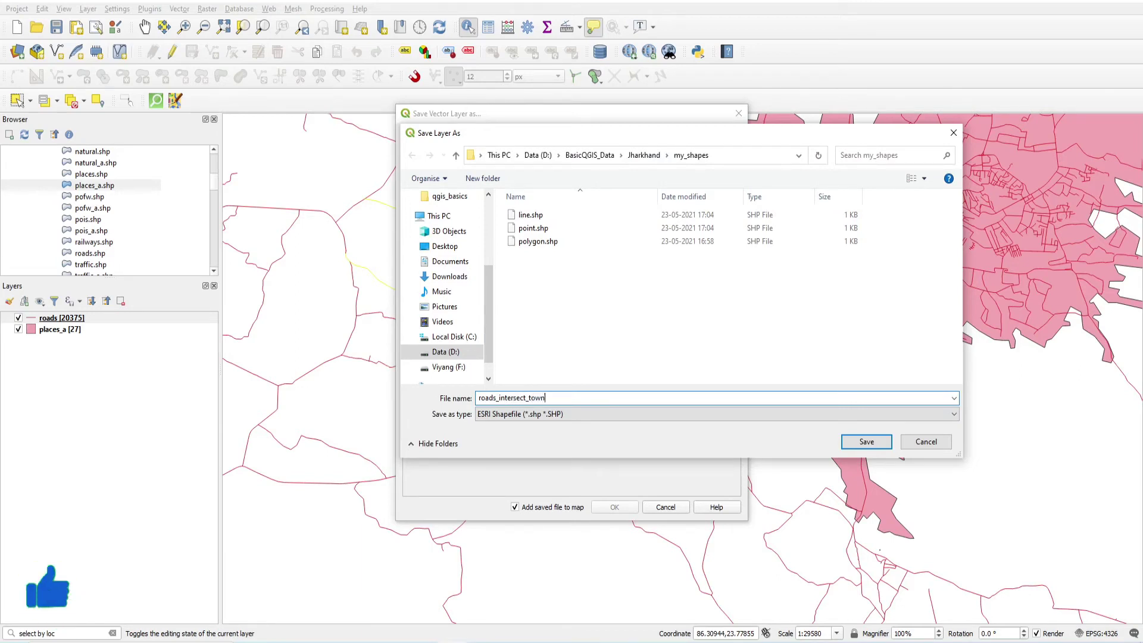
{"action": "key", "text": "Return"}
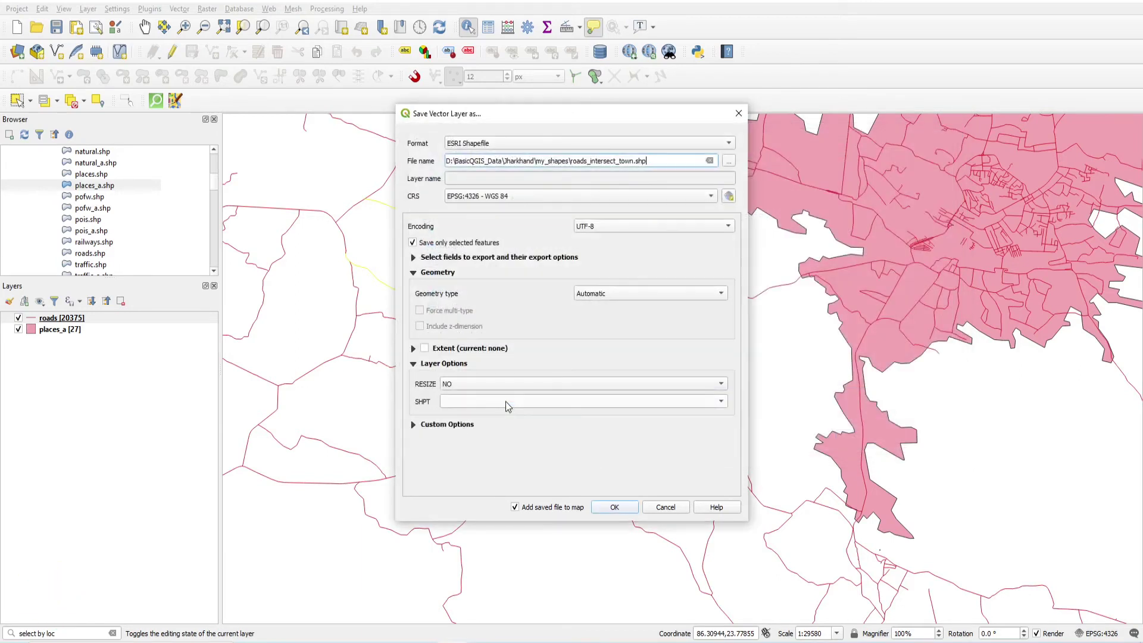
{"action": "left_click", "coordinate": [615, 507]}
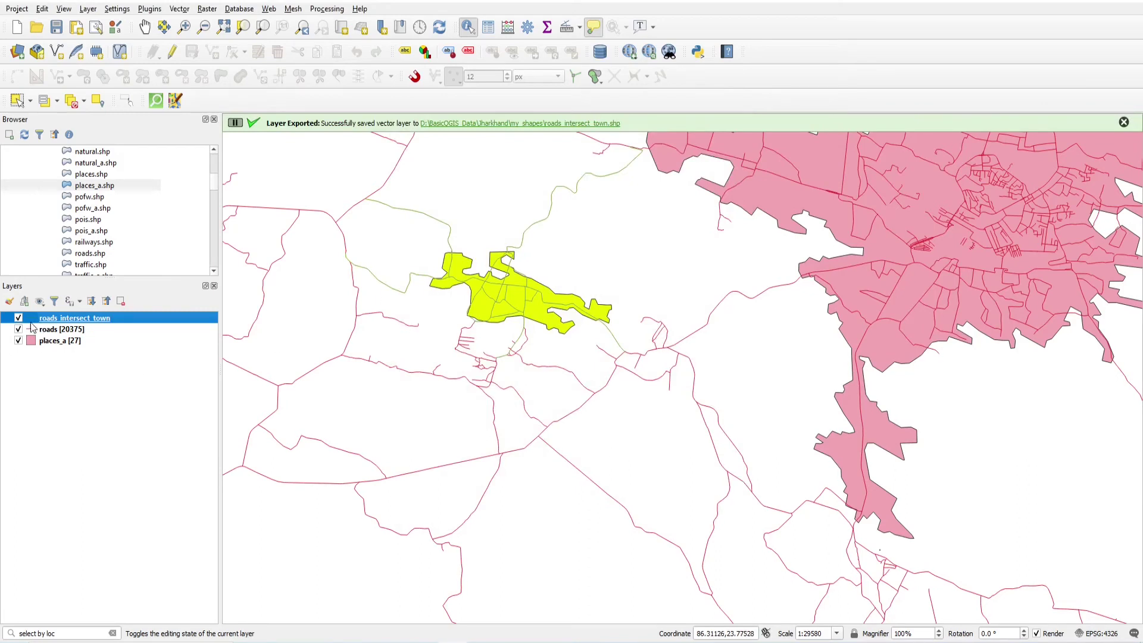
Hide the full roads layer and inspect the exported roads_intersect_town lines over the selected town polygon
{"action": "left_click", "coordinate": [19, 329]}
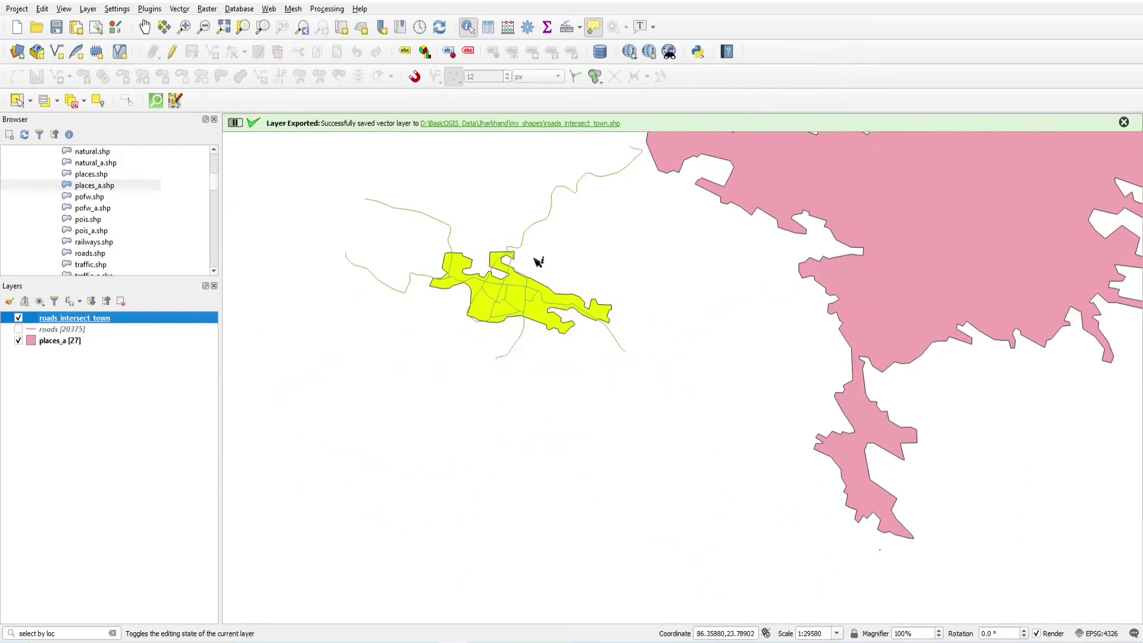
{"action": "scroll", "coordinate": [536, 264], "scroll_direction": "up", "scroll_amount": 1}
{"action": "scroll", "coordinate": [528, 268], "scroll_direction": "down", "scroll_amount": 1}
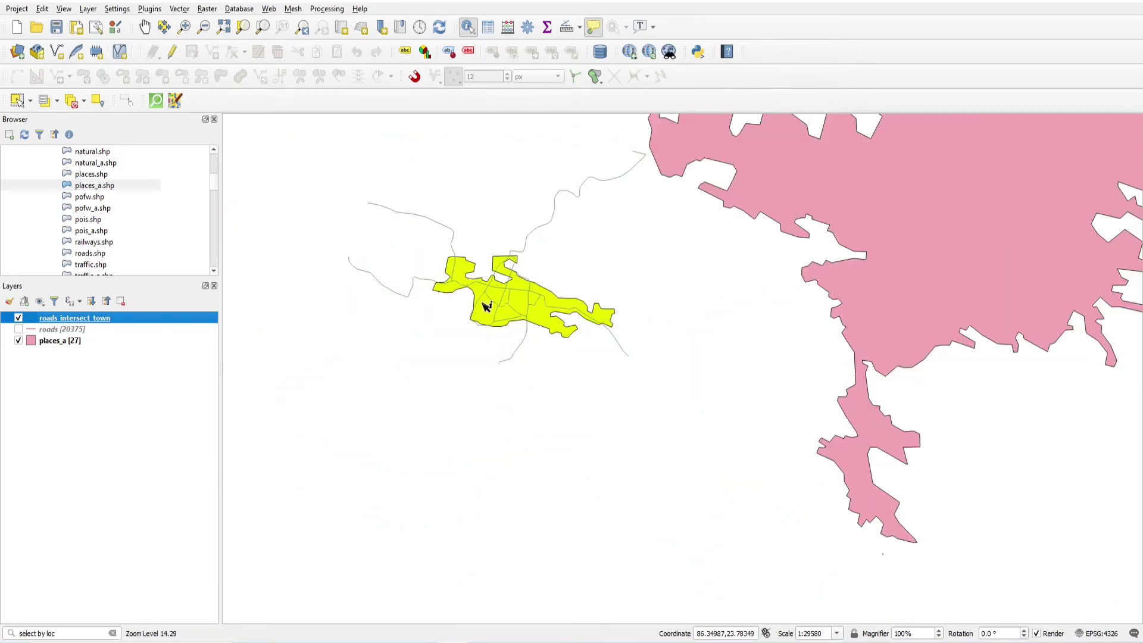
{"action": "scroll", "coordinate": [494, 242], "scroll_direction": "up", "scroll_amount": 1}
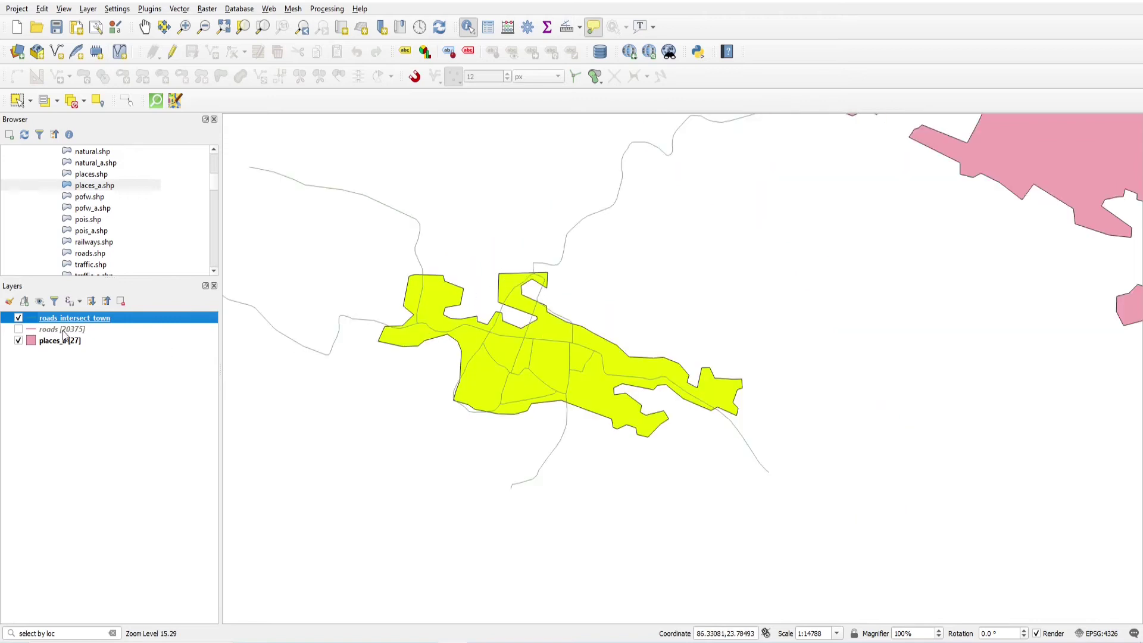
Show the roads layer again, hide roads_intersect_town, and deselect the features of all layers
{"action": "left_click", "coordinate": [19, 329]}
{"action": "left_click", "coordinate": [19, 318]}
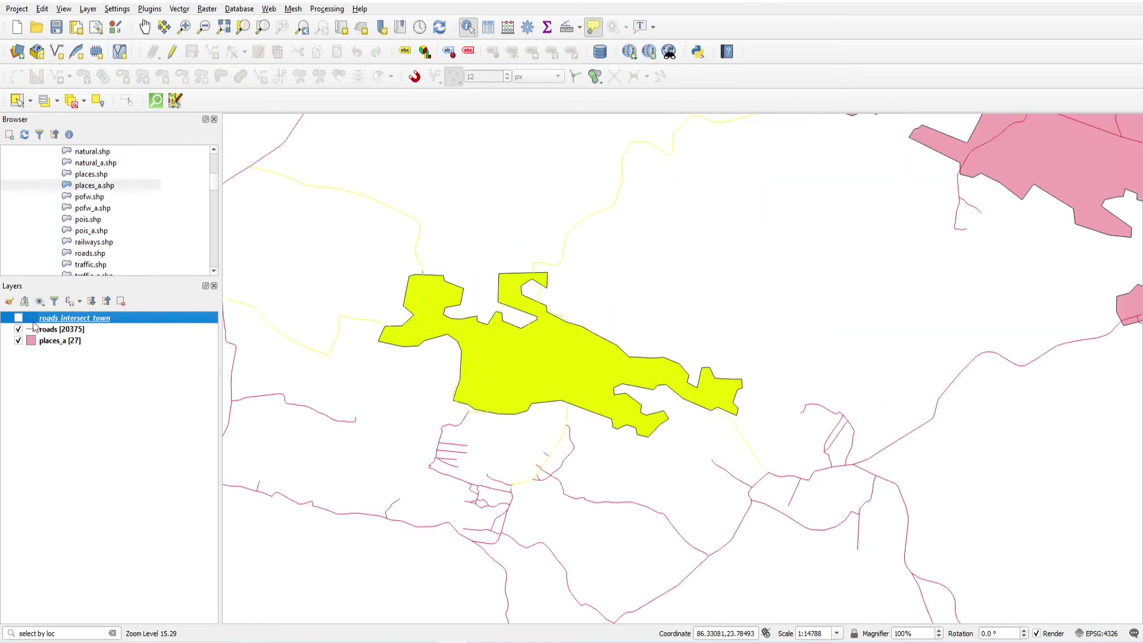
{"action": "left_click", "coordinate": [56, 100]}
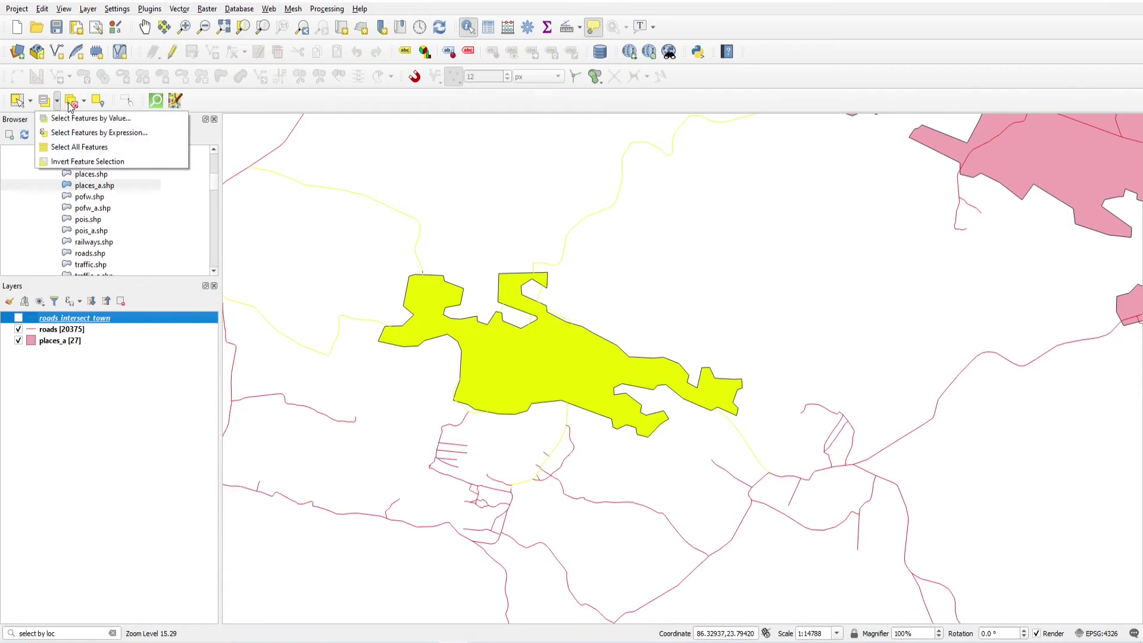
{"action": "left_click", "coordinate": [73, 102]}
{"action": "scroll", "coordinate": [584, 334], "scroll_direction": "down", "scroll_amount": 1}
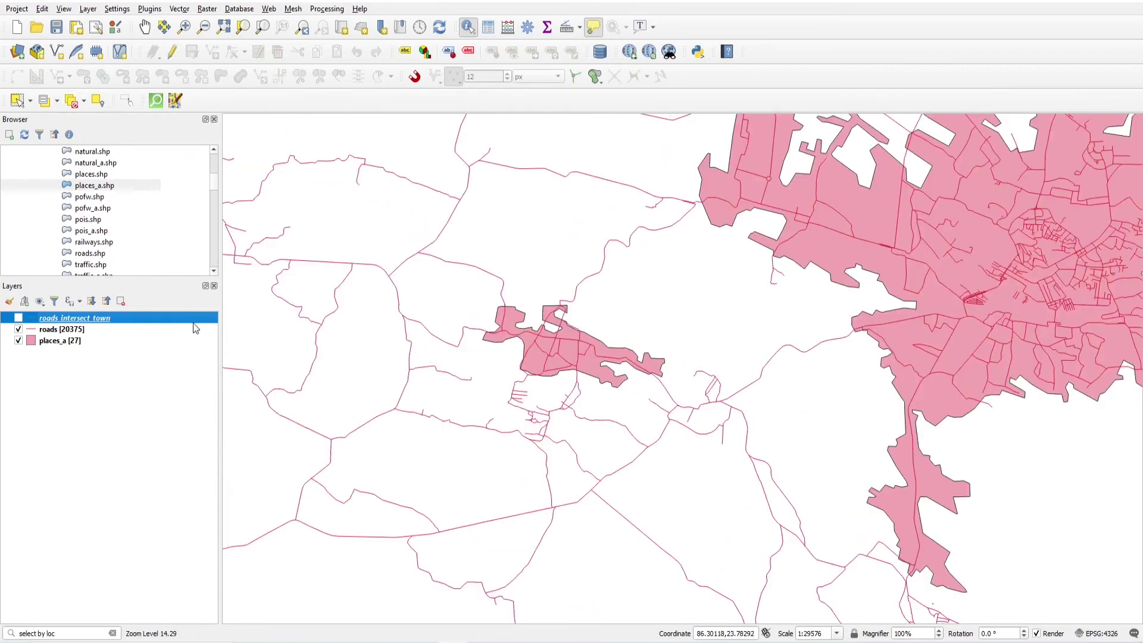
Reopen the Select by Location algorithm and choose roads as the layer to select features from
{"action": "left_click", "coordinate": [78, 632]}
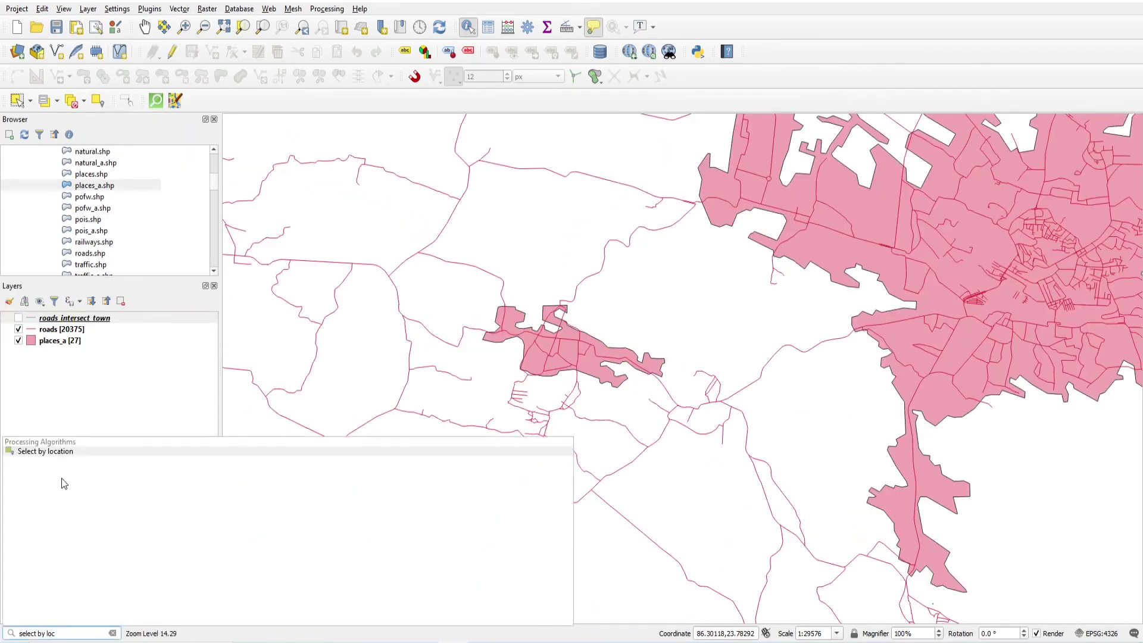
{"action": "left_click", "coordinate": [45, 451]}
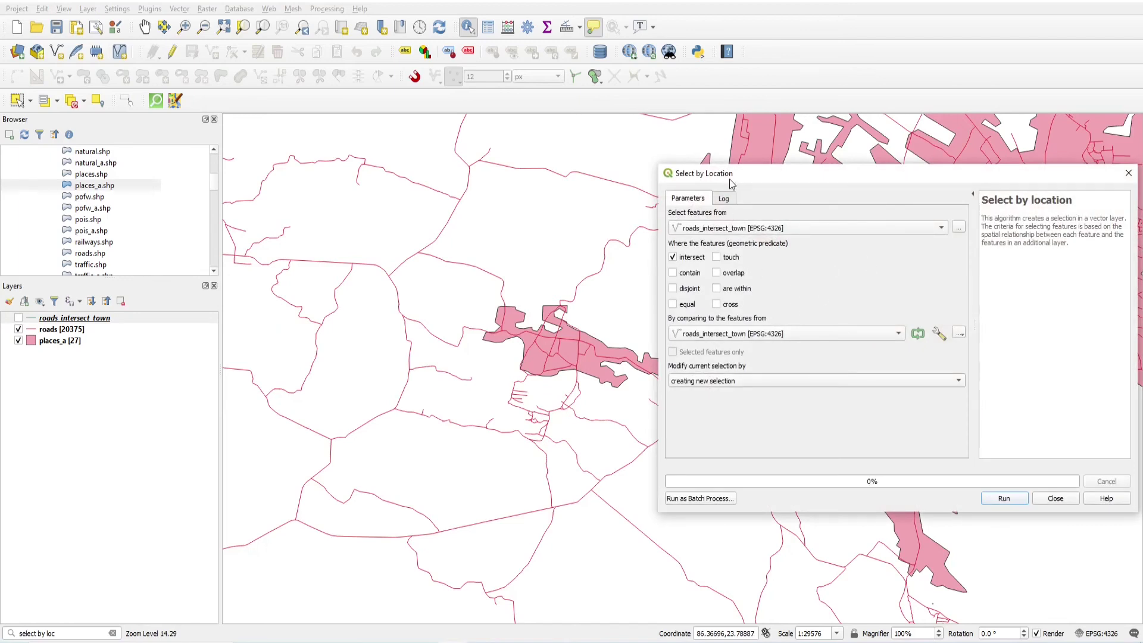
{"action": "left_click_drag", "start_coordinate": [730, 178], "coordinate": [699, 155]}
{"action": "left_click", "coordinate": [704, 204]}
{"action": "left_click", "coordinate": [685, 191]}
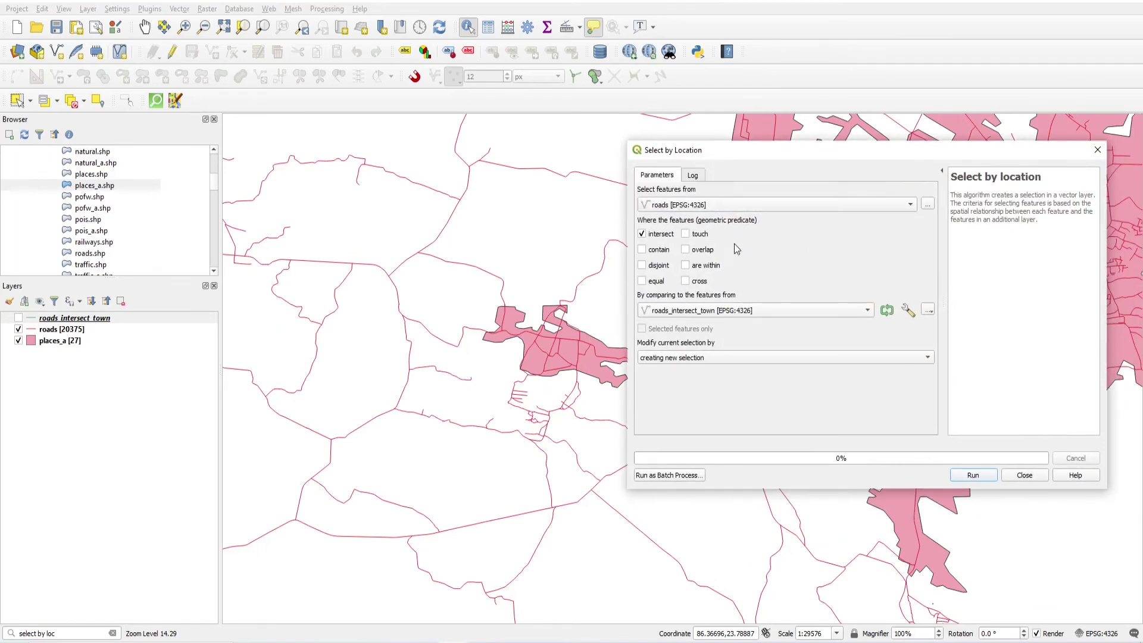
Replace the intersect predicate with cross and set places_a as the comparison layer
{"action": "left_click", "coordinate": [653, 236]}
{"action": "left_click", "coordinate": [687, 282]}
{"action": "left_click", "coordinate": [672, 311]}
{"action": "left_click", "coordinate": [667, 284]}
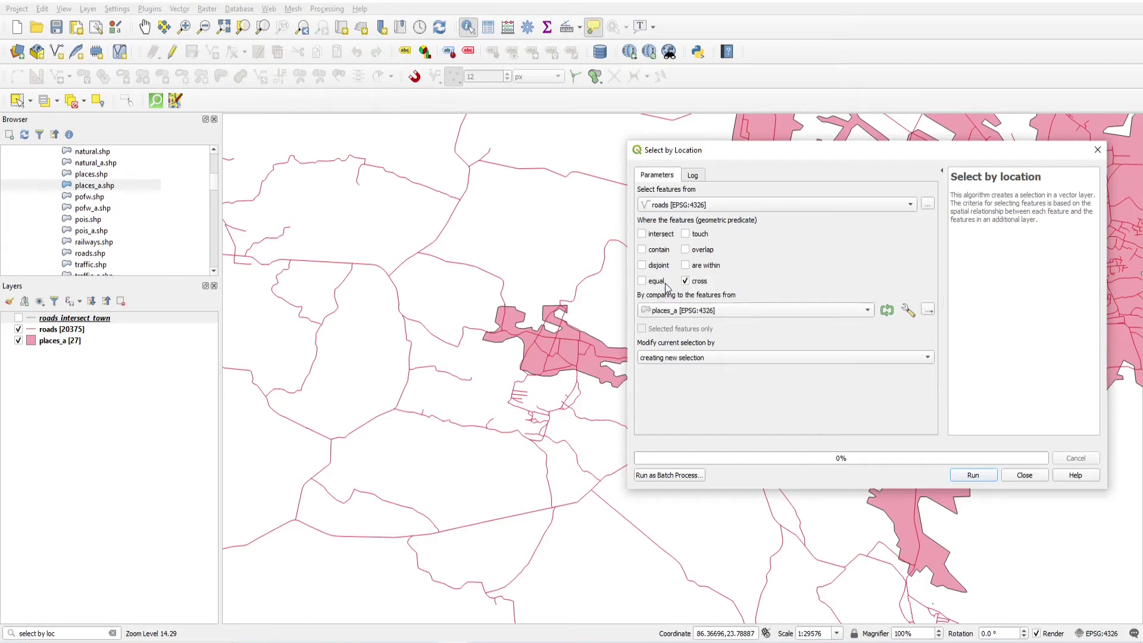
Make places_a the active layer and select its small town polygon beside the Select by Location dialog
{"action": "left_click", "coordinate": [53, 340]}
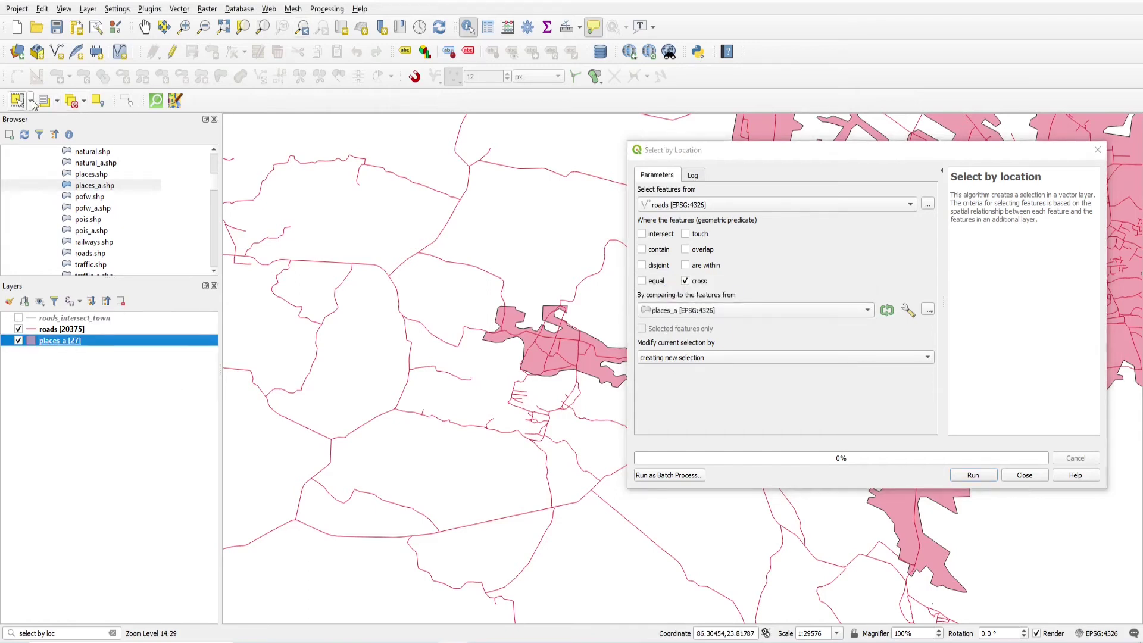
{"action": "left_click", "coordinate": [18, 101]}
{"action": "left_click", "coordinate": [536, 360]}
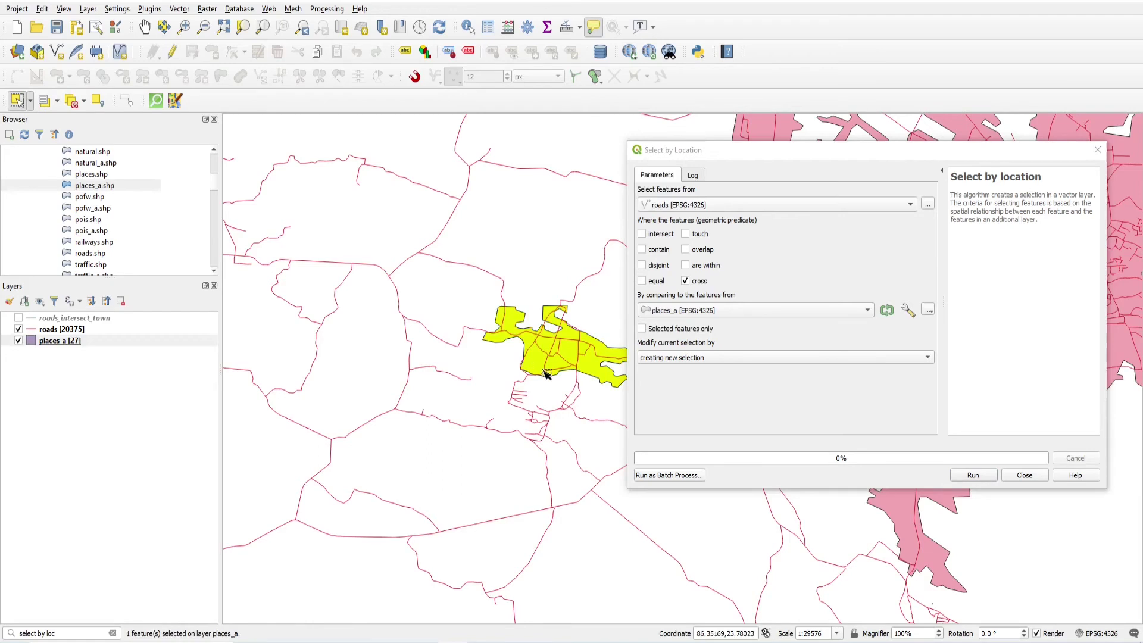
Limit the comparison to selected features only and run the selection of roads that cross the town polygon
{"action": "left_click", "coordinate": [642, 328]}
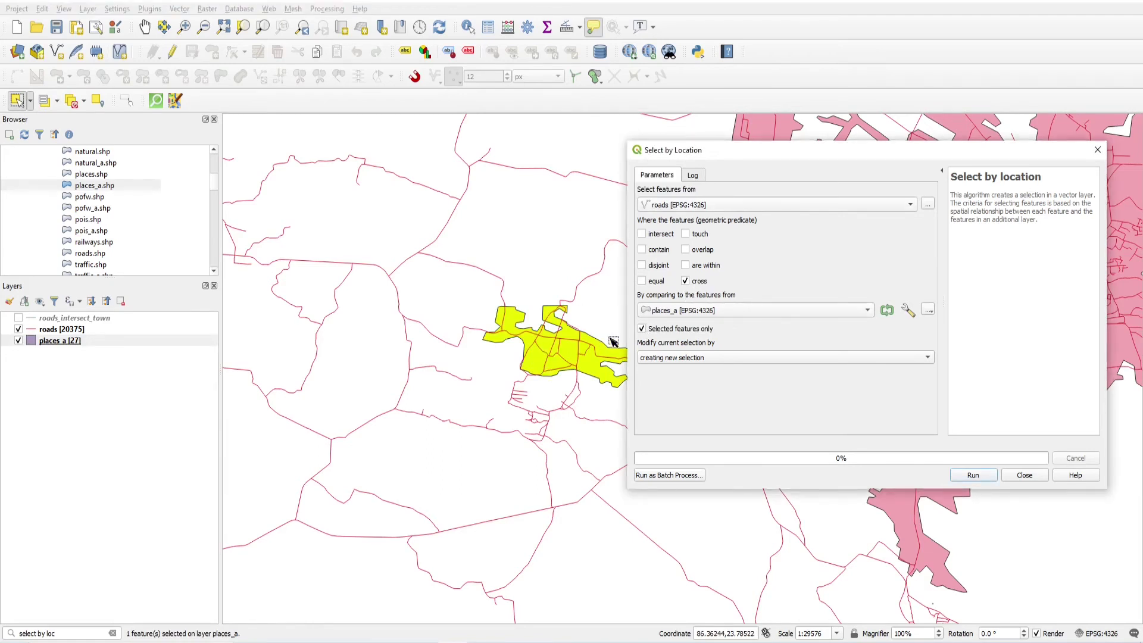
{"action": "scroll", "coordinate": [614, 340], "scroll_direction": "up", "scroll_amount": 1}
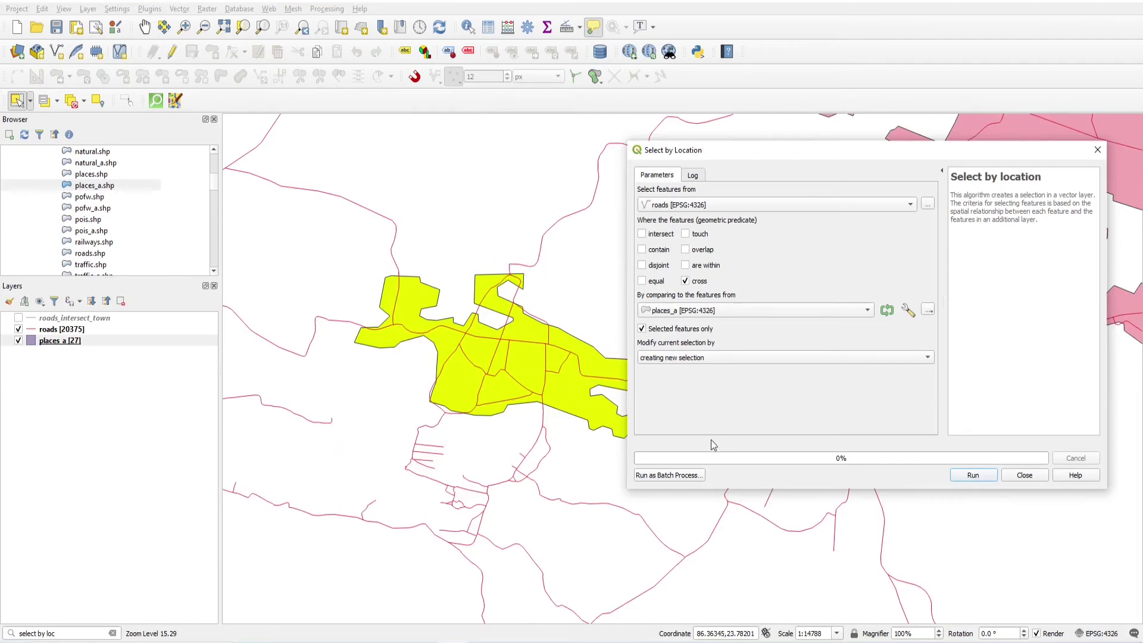
{"action": "left_click", "coordinate": [973, 476]}
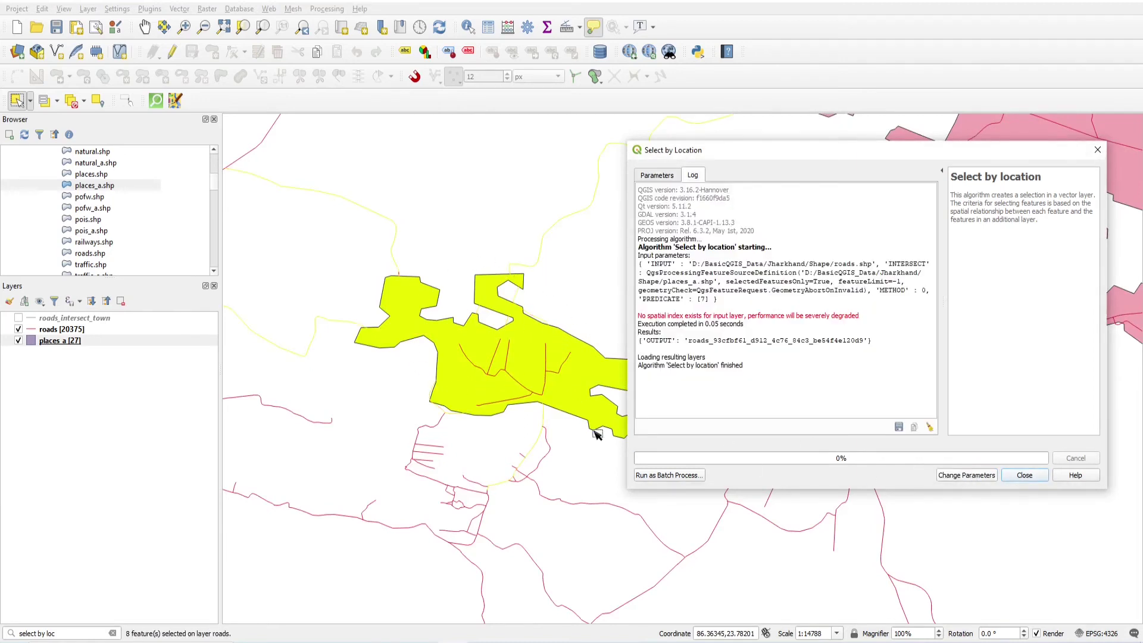
Export only the selected roads as an ESRI Shapefile named roads_cross_town in the my_shapes folder and add it to the map
{"action": "left_click", "coordinate": [1098, 152]}
{"action": "scroll", "coordinate": [682, 313], "scroll_direction": "down", "scroll_amount": 2}
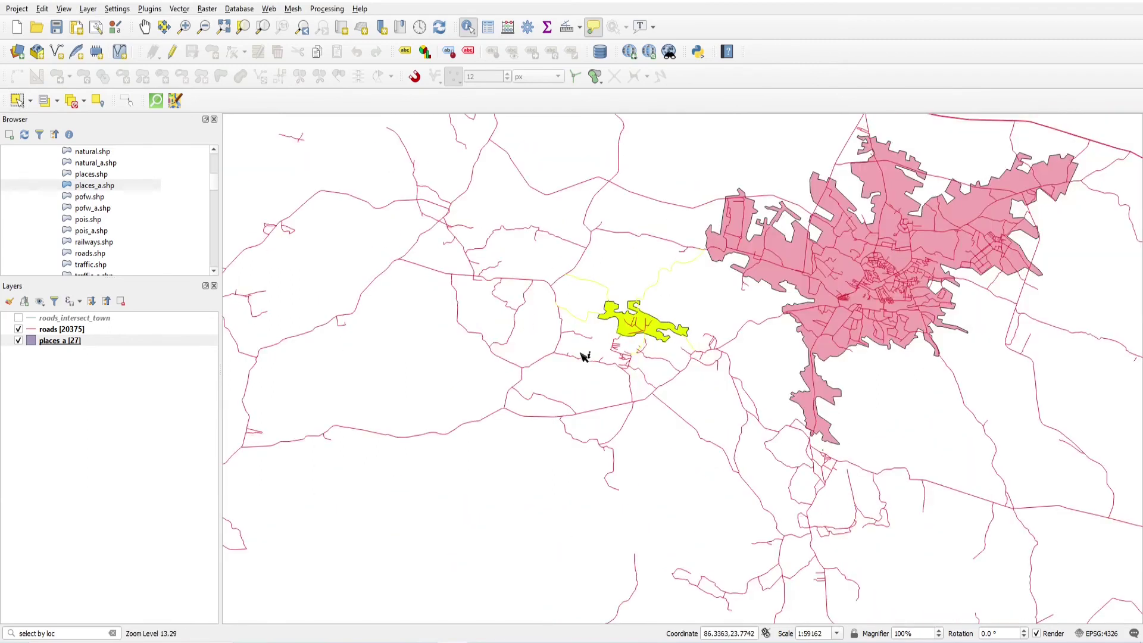
{"action": "right_click", "coordinate": [50, 332]}
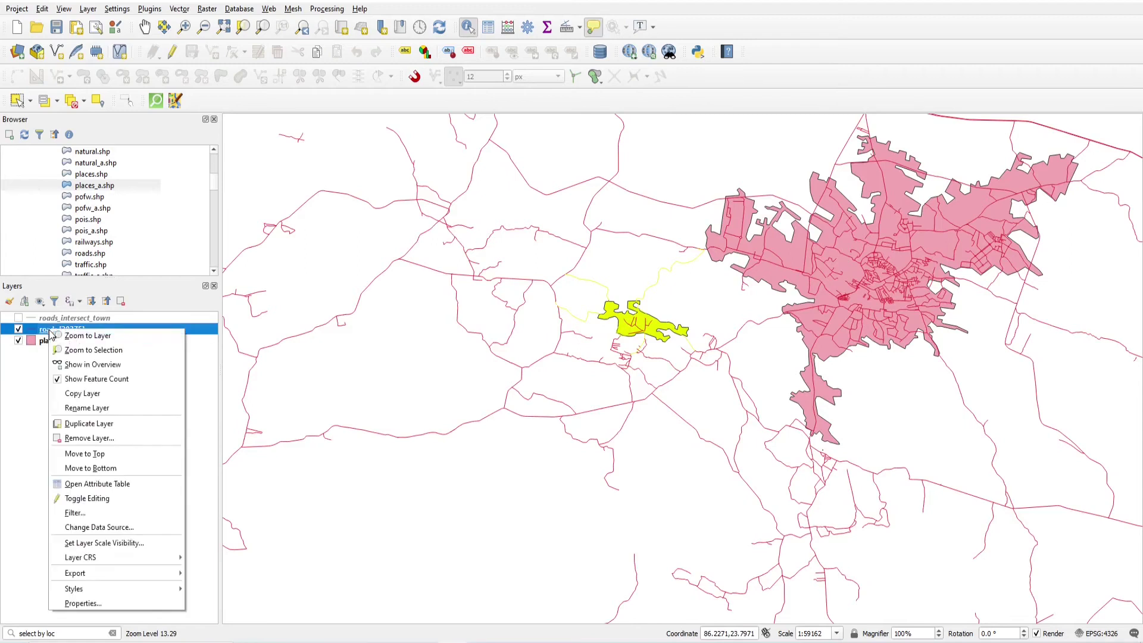
{"action": "mouse_move", "coordinate": [117, 572]}
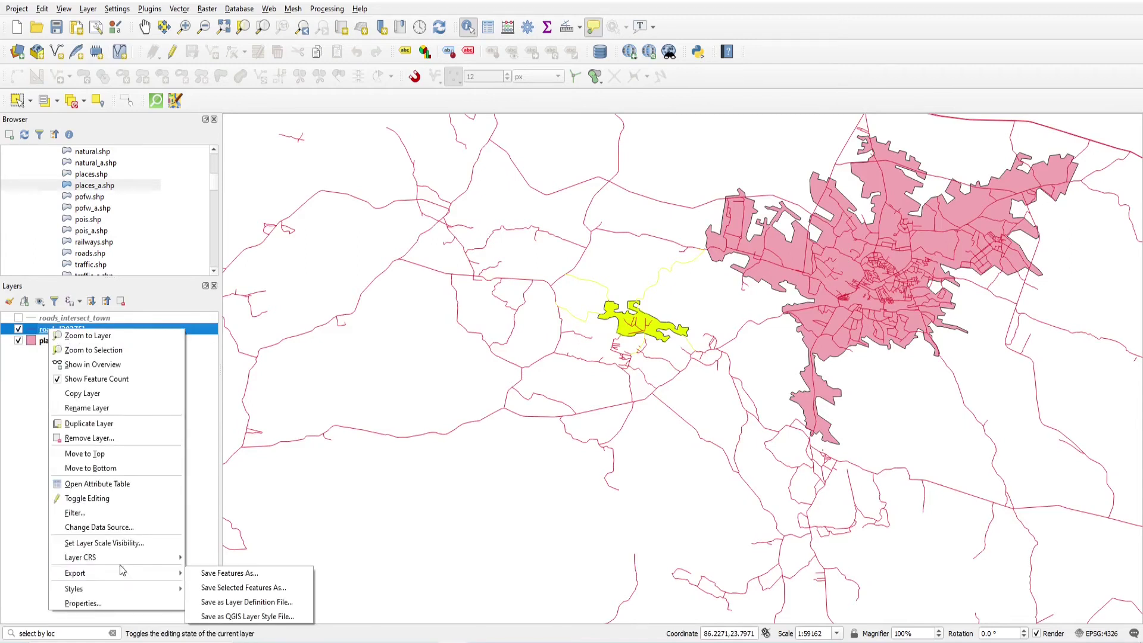
{"action": "left_click", "coordinate": [224, 593]}
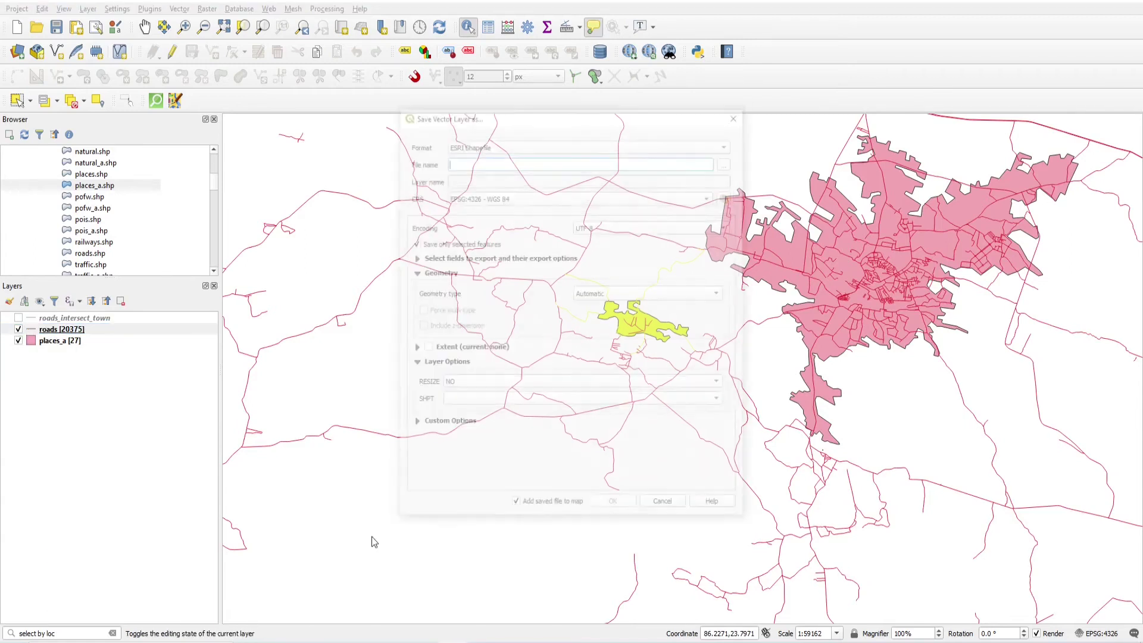
{"action": "left_click", "coordinate": [728, 161]}
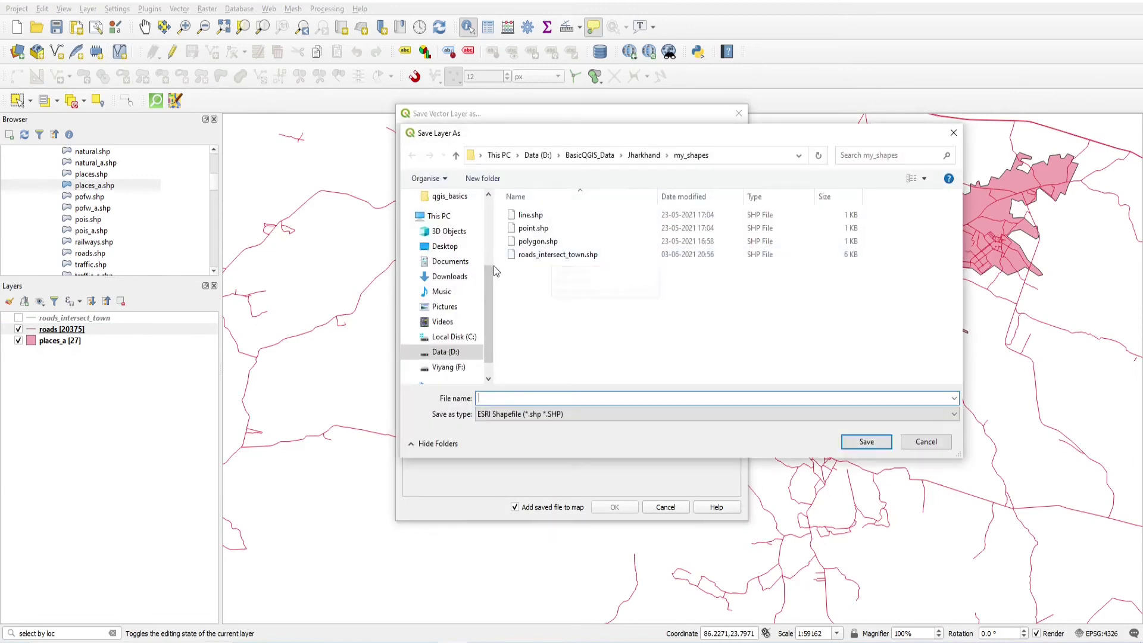
{"action": "type", "text": "road"}
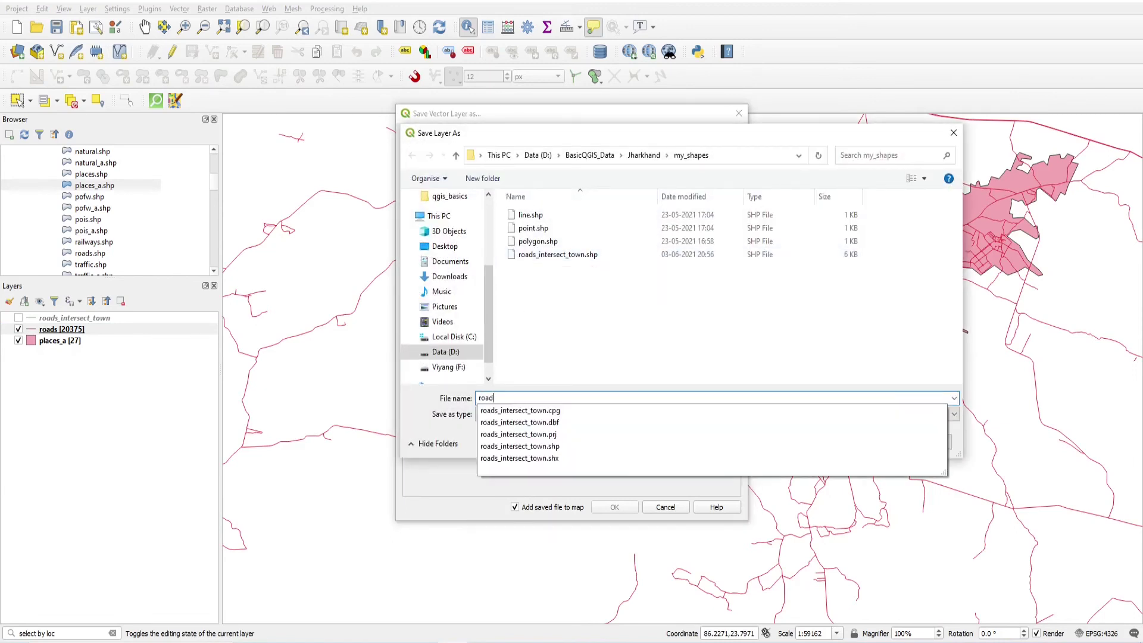
{"action": "type", "text": "s_cross_town"}
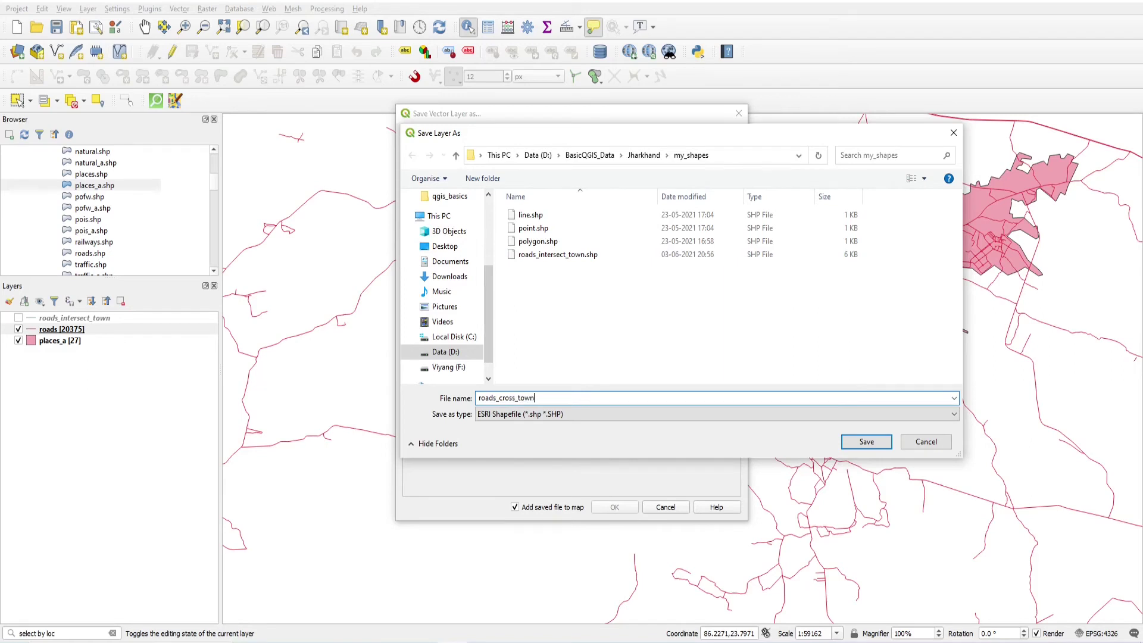
{"action": "key", "text": "Return"}
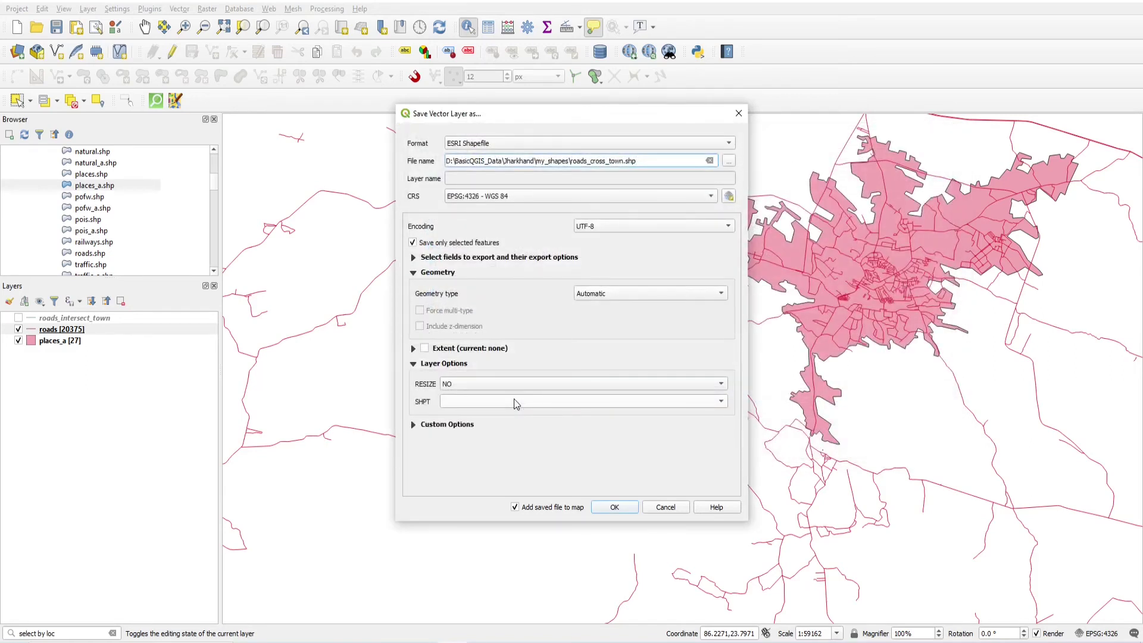
{"action": "left_click", "coordinate": [615, 507]}
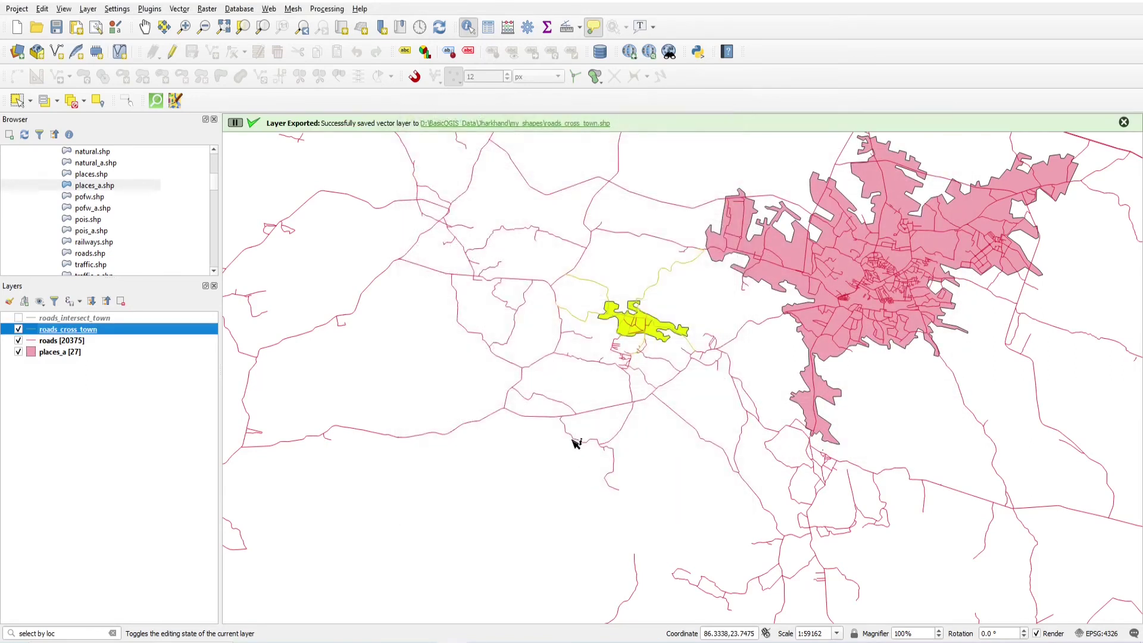
Hide the roads and places_a layers and show roads_intersect_town together with roads_cross_town for comparison
{"action": "left_click", "coordinate": [18, 341]}
{"action": "left_click", "coordinate": [19, 352]}
{"action": "scroll", "coordinate": [633, 300], "scroll_direction": "up", "scroll_amount": 1}
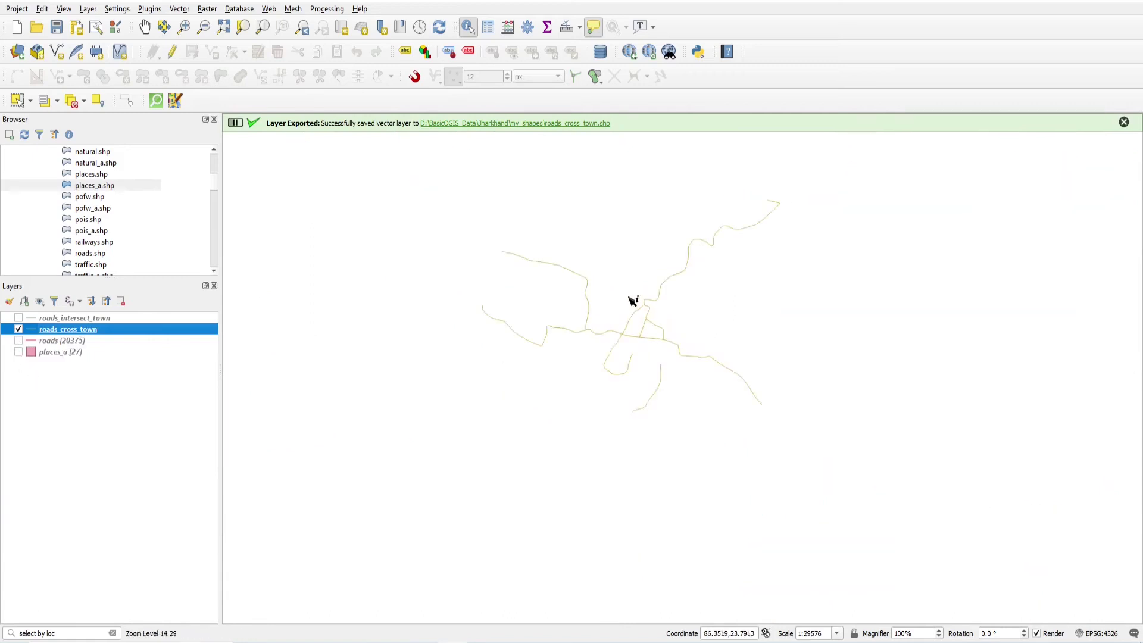
{"action": "scroll", "coordinate": [633, 300], "scroll_direction": "up", "scroll_amount": 1}
{"action": "scroll", "coordinate": [648, 376], "scroll_direction": "down", "scroll_amount": 1}
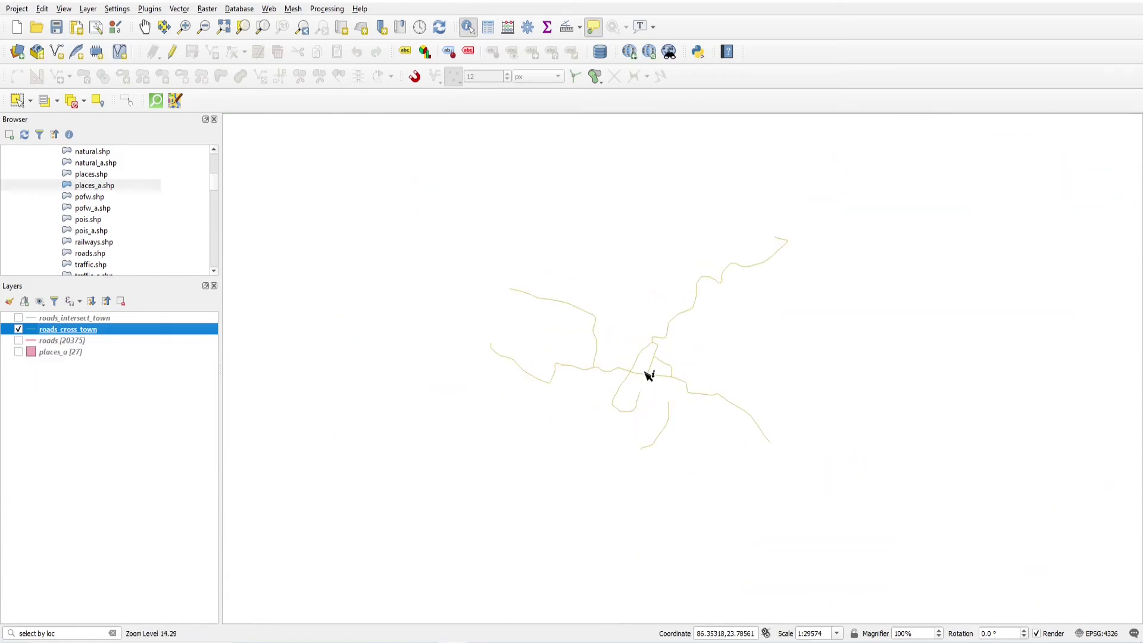
{"action": "left_click", "coordinate": [19, 319]}
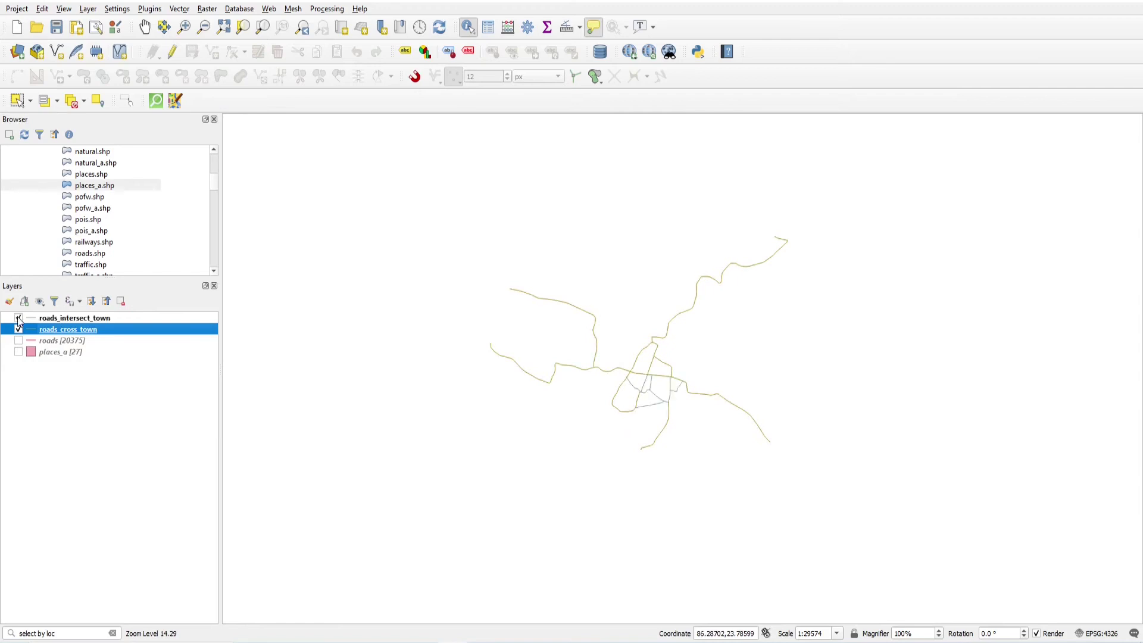
{"action": "left_click", "coordinate": [19, 330]}
{"action": "left_click", "coordinate": [19, 330]}
Thicken the roads_cross_town line symbol to a width of 1.66 millimeters and apply the symbology
{"action": "double_click", "coordinate": [203, 329]}
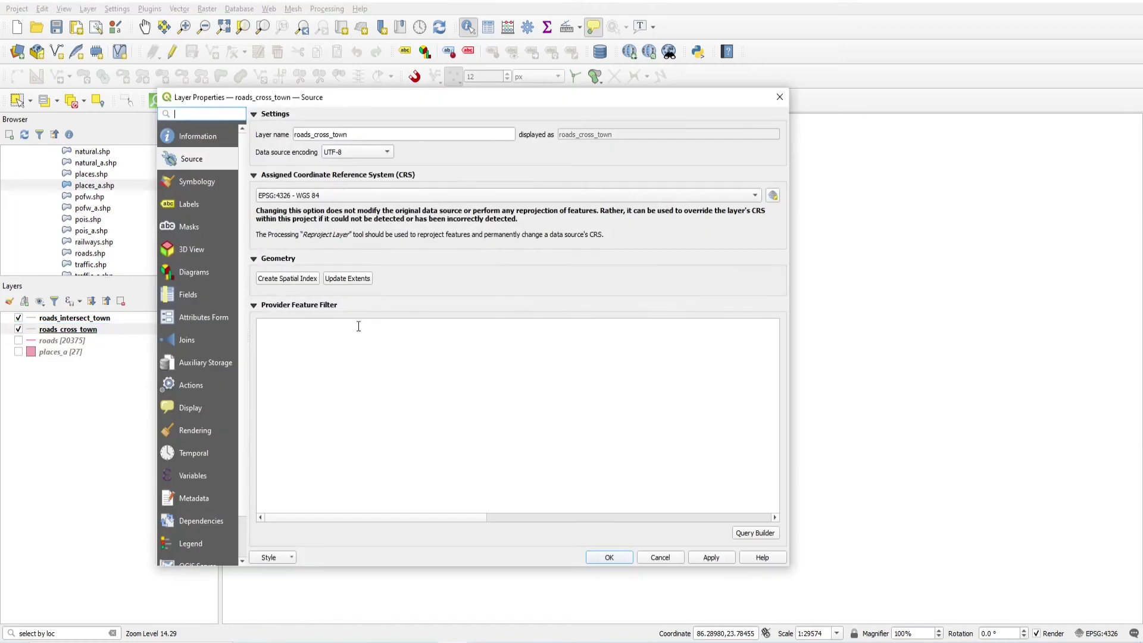
{"action": "left_click", "coordinate": [197, 184]}
{"action": "left_click", "coordinate": [755, 282]}
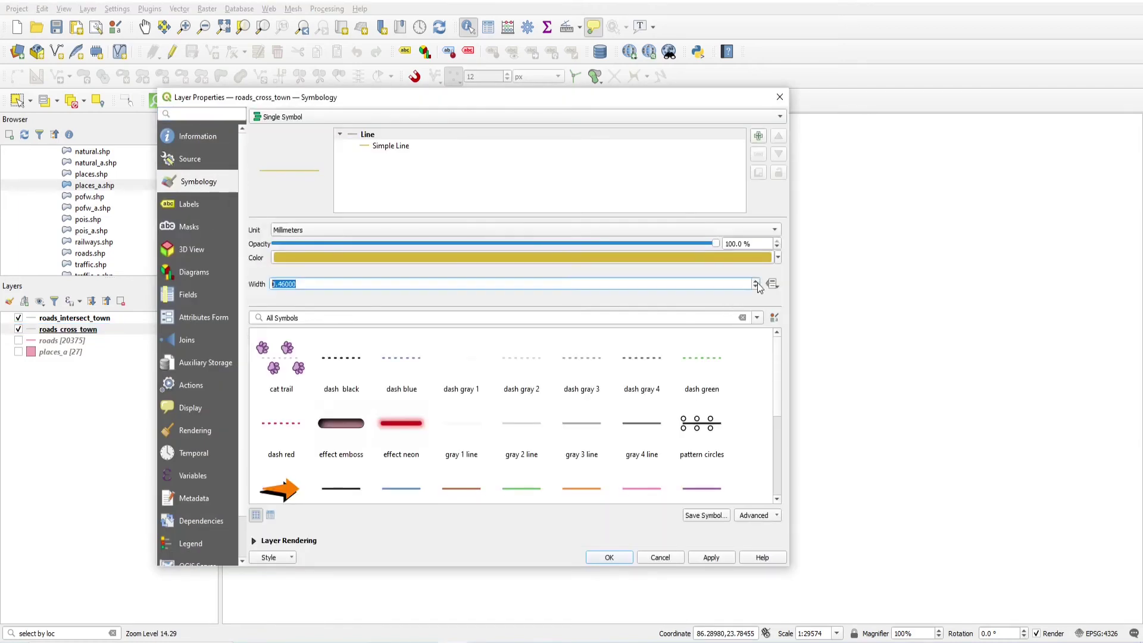
{"action": "left_click", "coordinate": [755, 282]}
{"action": "left_click", "coordinate": [755, 282]}
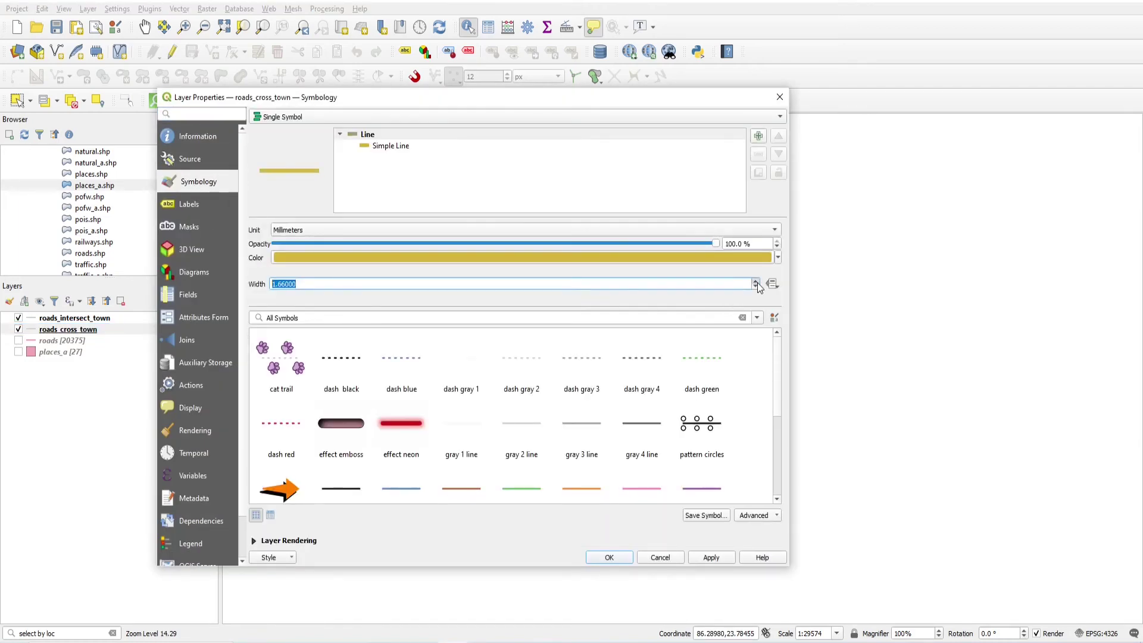
{"action": "left_click", "coordinate": [509, 243]}
{"action": "left_click", "coordinate": [612, 555]}
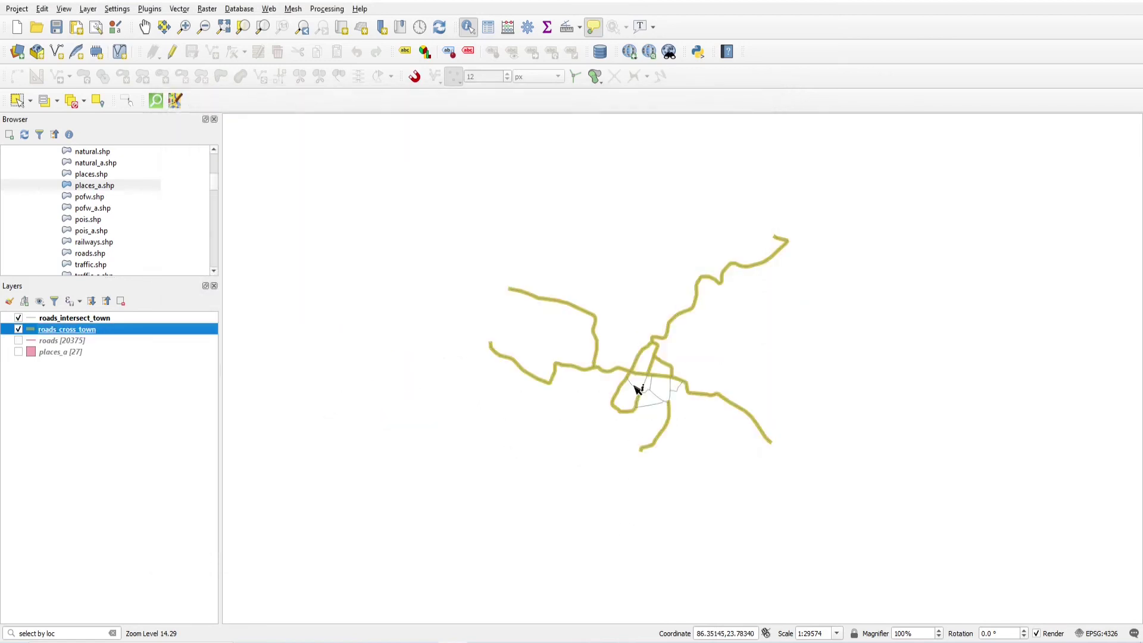
Show the feature counts of roads_intersect_town and roads_cross_town, leaving roads_intersect_town as the active layer
{"action": "scroll", "coordinate": [685, 419], "scroll_direction": "up", "scroll_amount": 1}
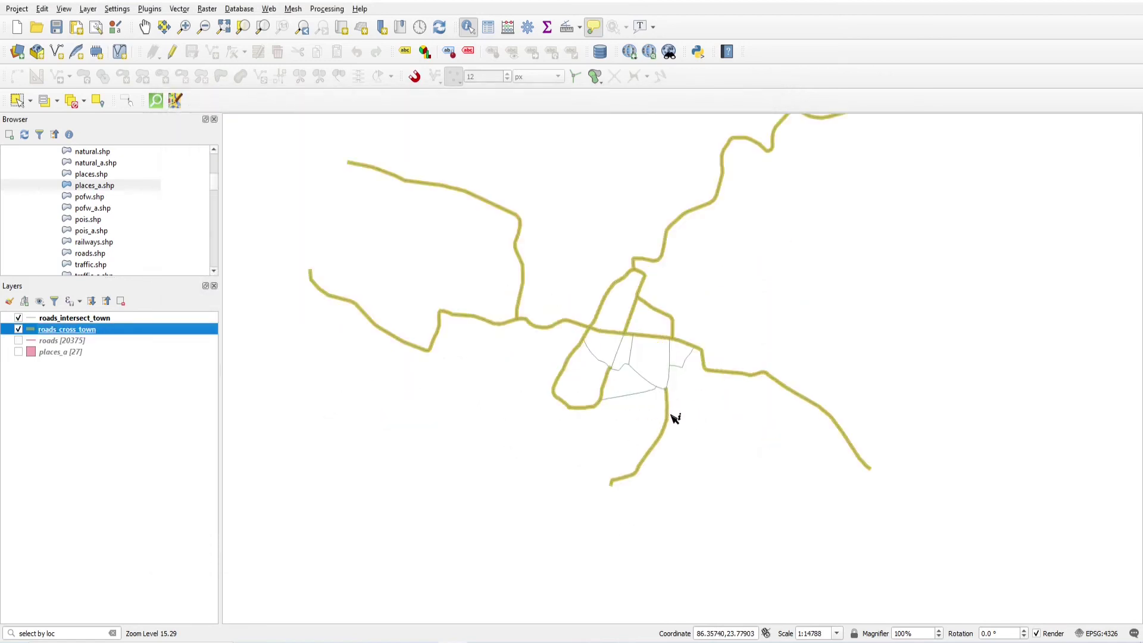
{"action": "right_click", "coordinate": [91, 320]}
{"action": "left_click", "coordinate": [110, 369]}
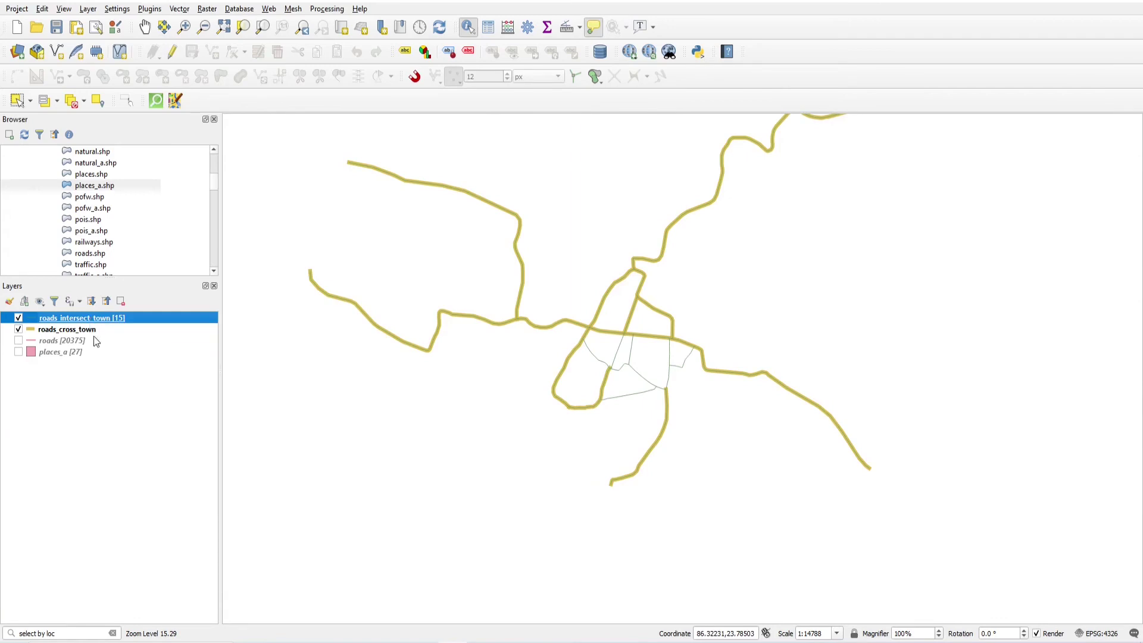
{"action": "right_click", "coordinate": [90, 330]}
{"action": "left_click", "coordinate": [126, 379]}
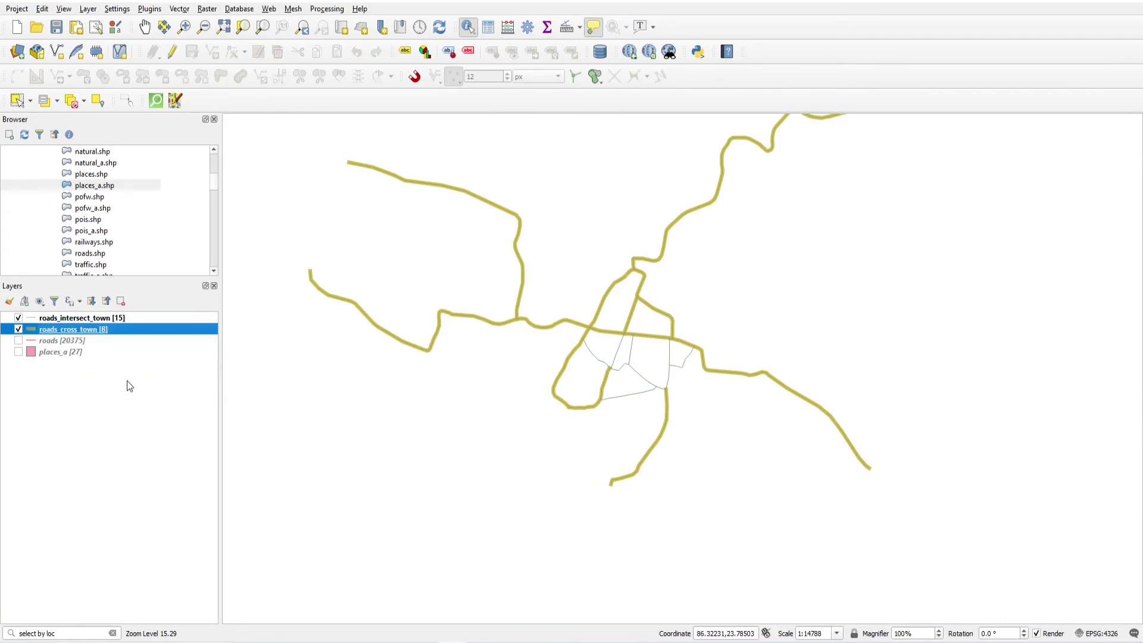
{"action": "left_click", "coordinate": [98, 320]}
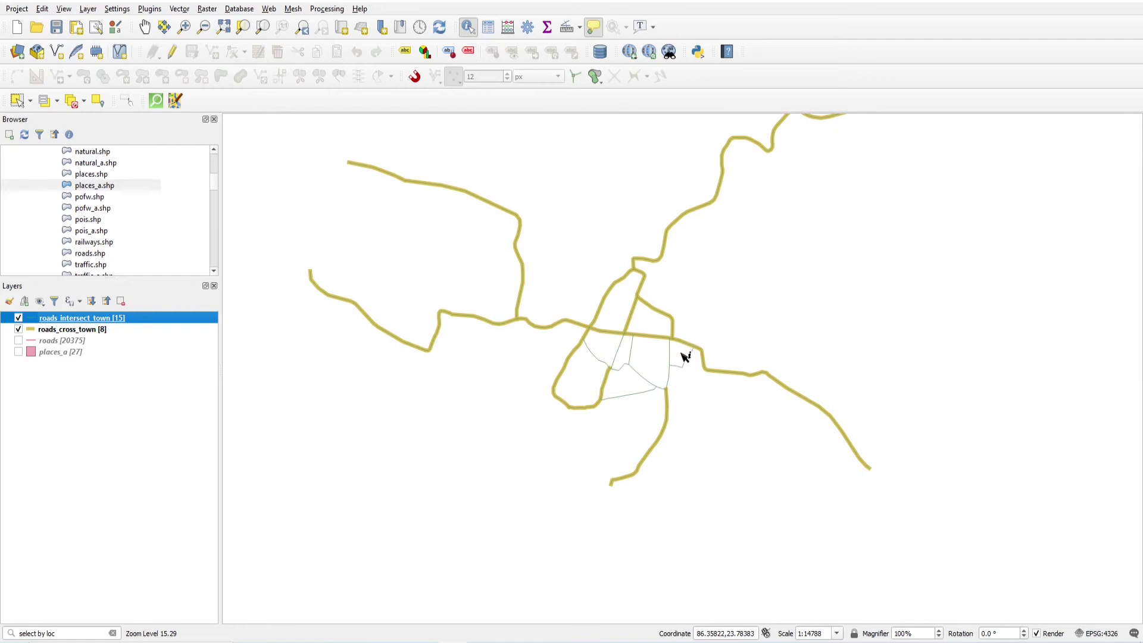
Display the places_a polygons again beneath the two exported road layers around the small town
{"action": "scroll", "coordinate": [684, 360], "scroll_direction": "down", "scroll_amount": 2}
{"action": "scroll", "coordinate": [691, 351], "scroll_direction": "up", "scroll_amount": 2}
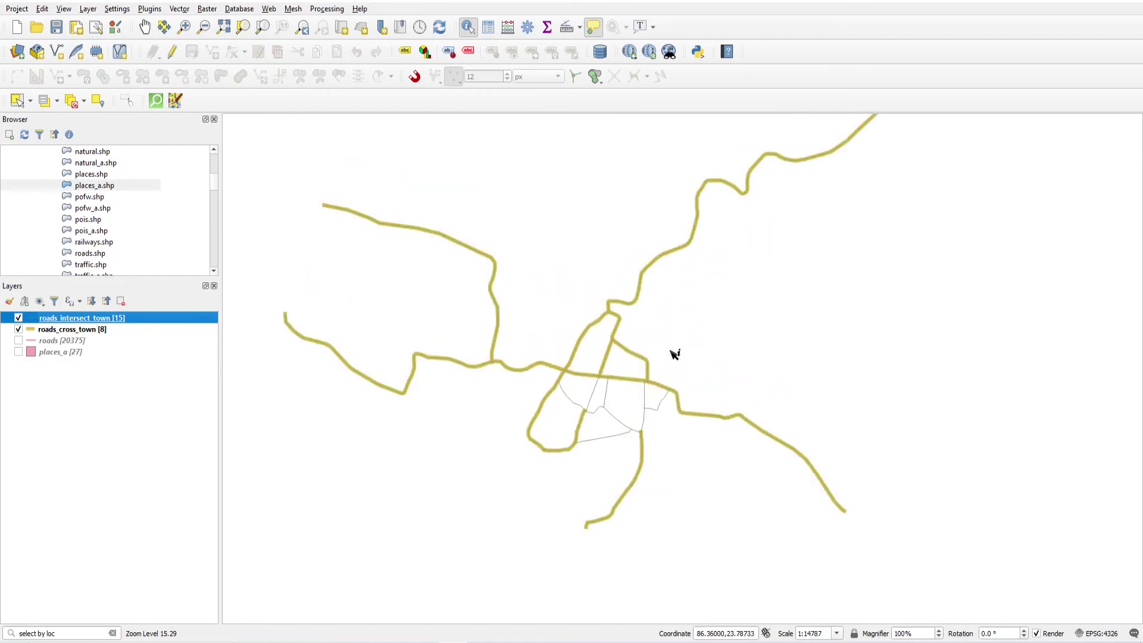
{"action": "left_click", "coordinate": [19, 353]}
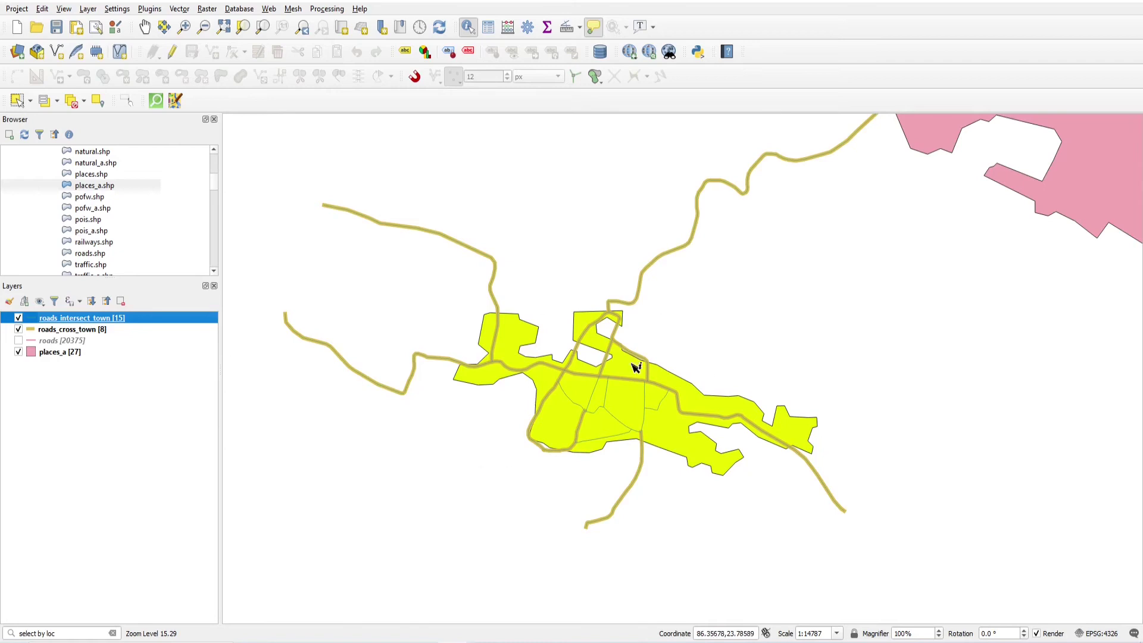
{"action": "scroll", "coordinate": [620, 390], "scroll_direction": "down", "scroll_amount": 1}
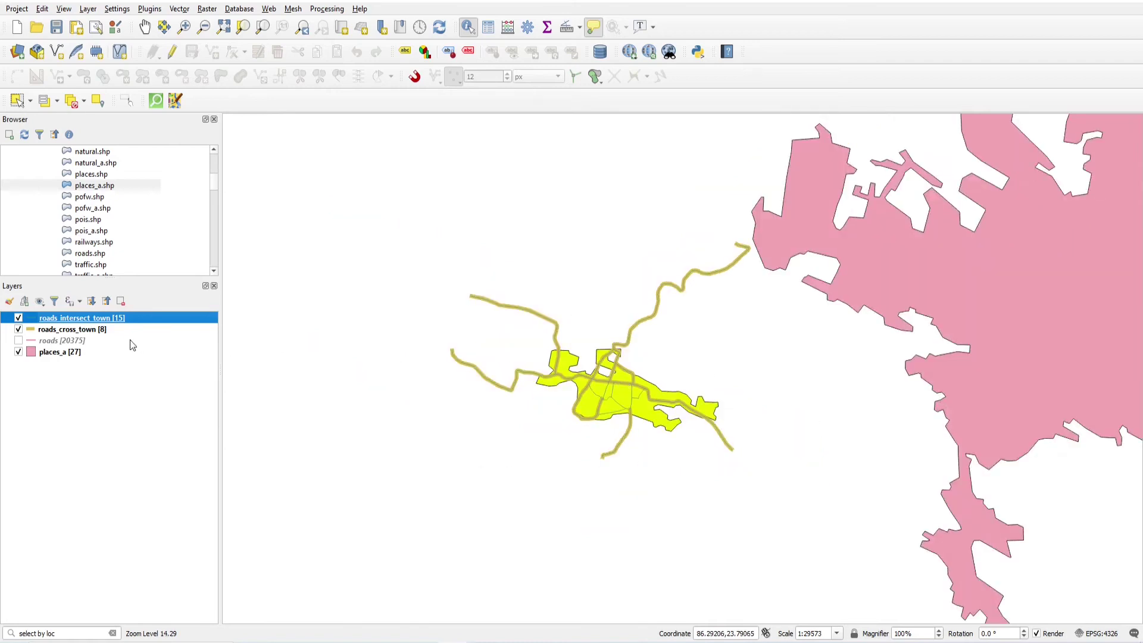
Compare roads_cross_town with roads_intersect_town over the town polygon by switching the intersect layer off and back on
{"action": "left_click", "coordinate": [42, 330]}
{"action": "left_click", "coordinate": [18, 319]}
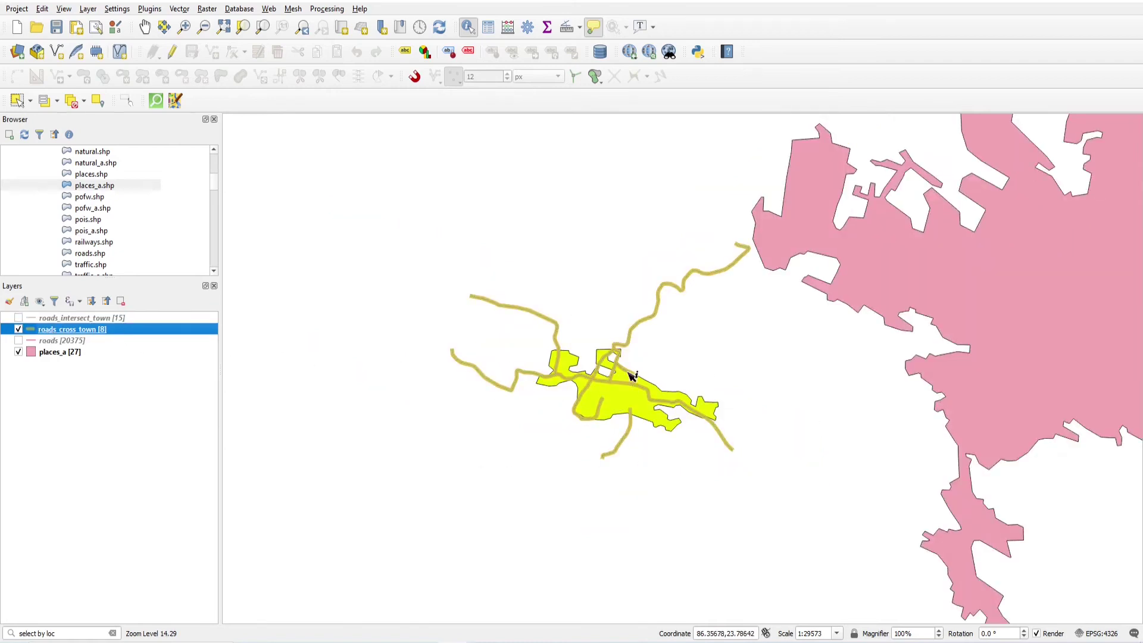
{"action": "scroll", "coordinate": [618, 391], "scroll_direction": "up", "scroll_amount": 2}
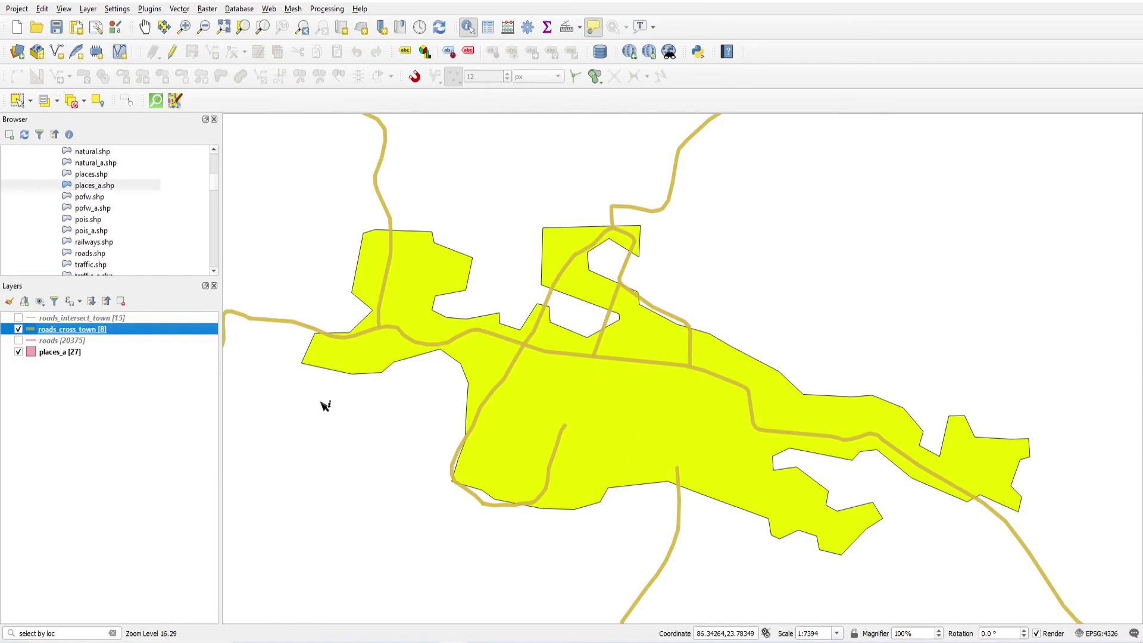
{"action": "scroll", "coordinate": [541, 411], "scroll_direction": "down", "scroll_amount": 1}
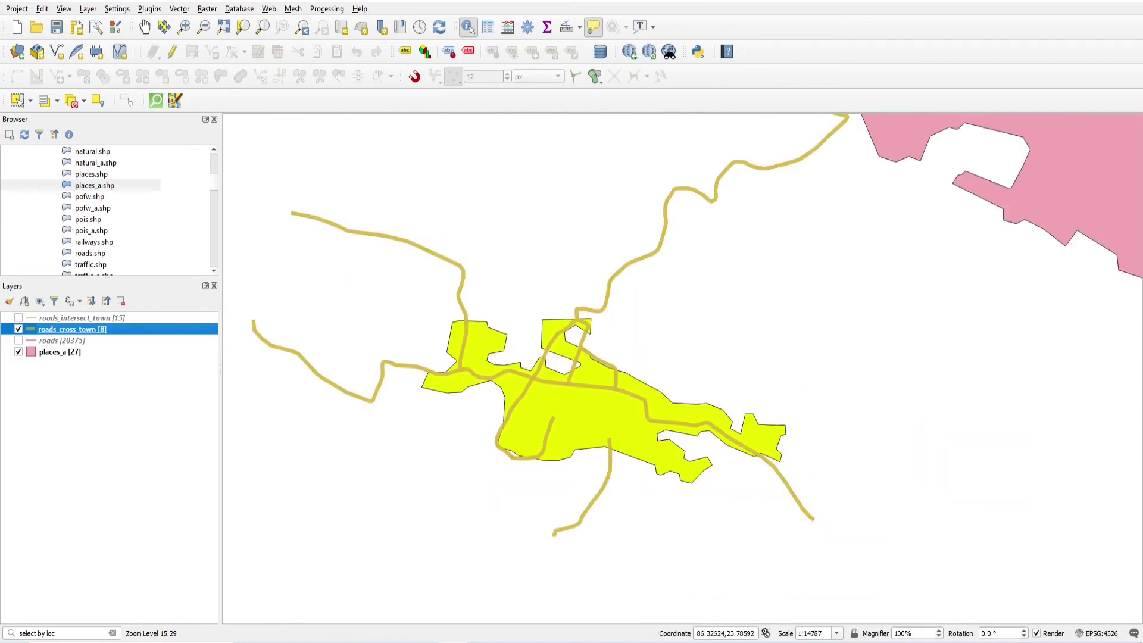
{"action": "left_click", "coordinate": [18, 319]}
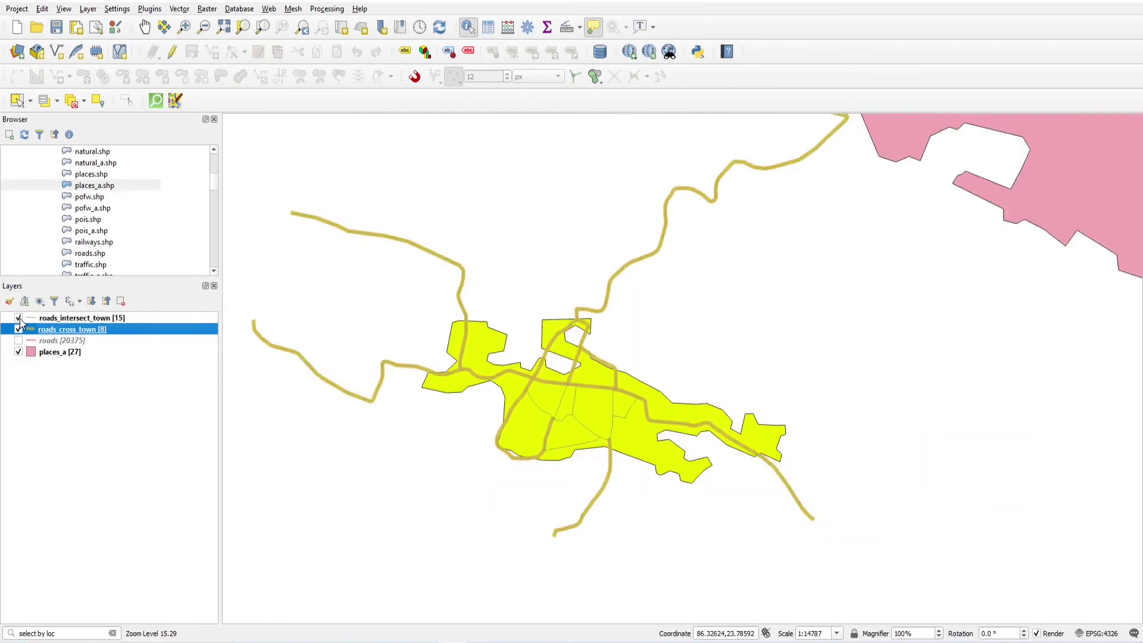
{"action": "left_click", "coordinate": [59, 319]}
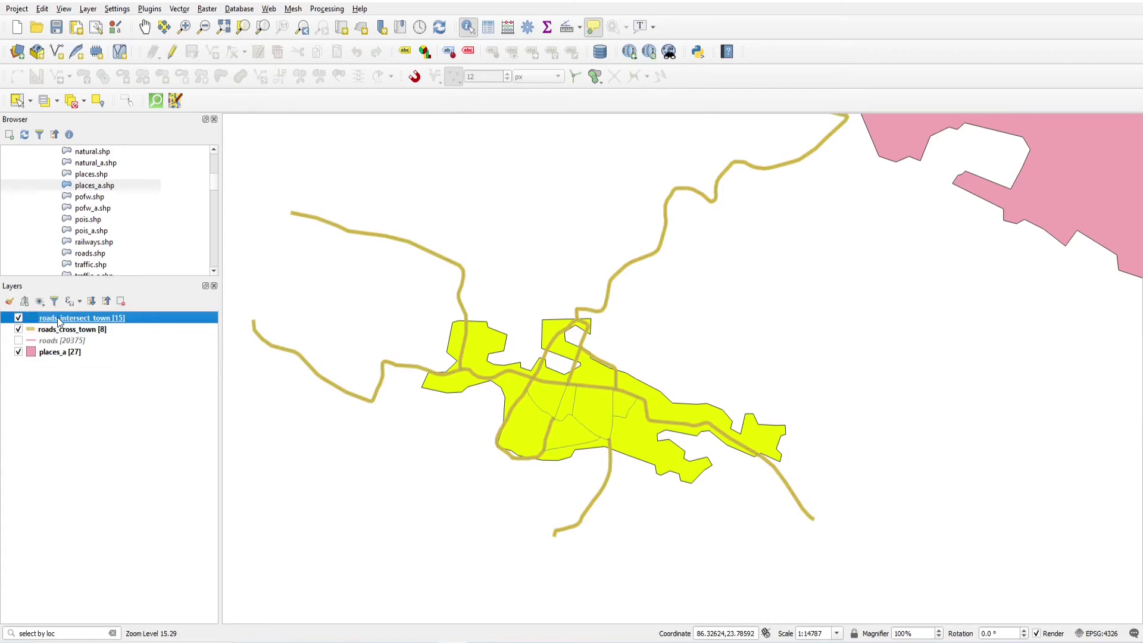
{"action": "left_click", "coordinate": [72, 330]}
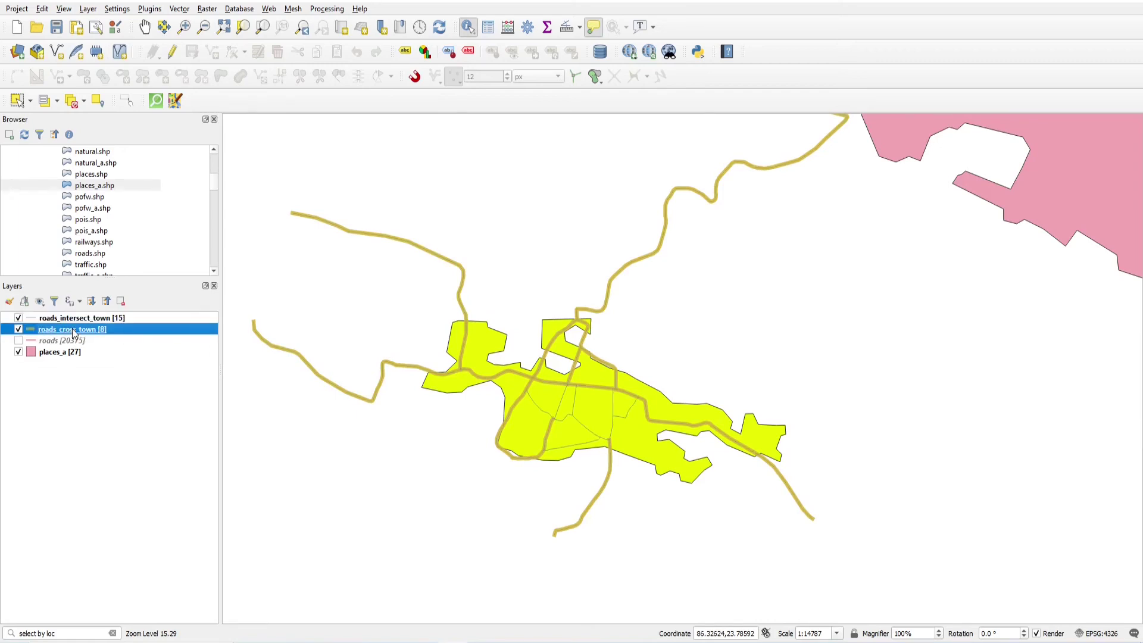
Reopen Select by Location, review its geometric predicates such as disjoint, overlap, are within and cross, and close it without running
{"action": "left_click", "coordinate": [84, 633]}
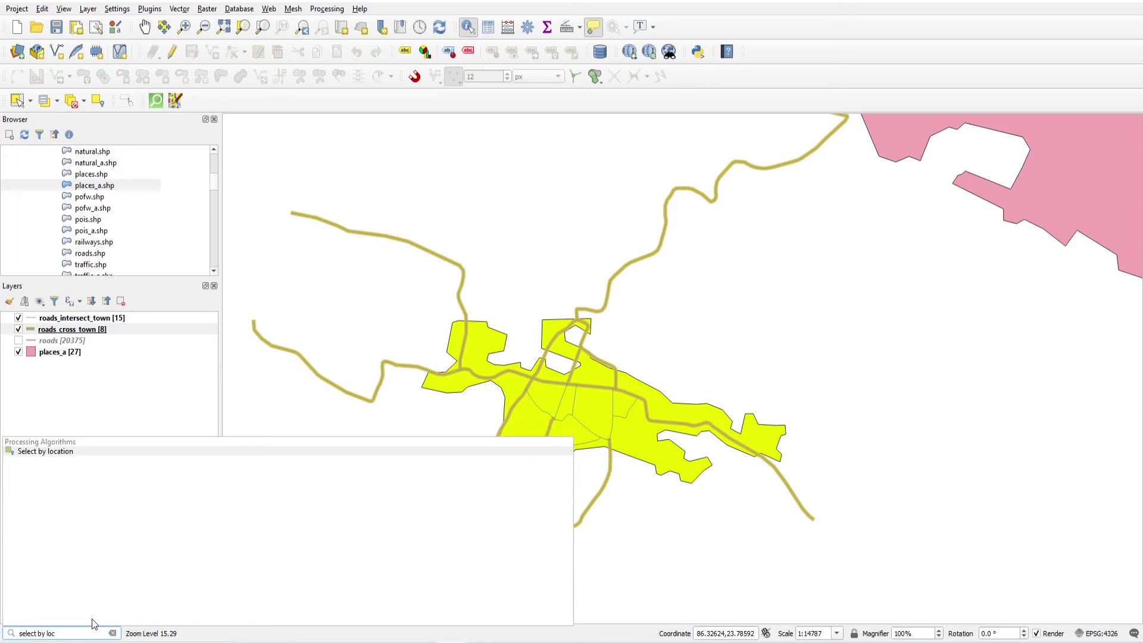
{"action": "left_click", "coordinate": [38, 453]}
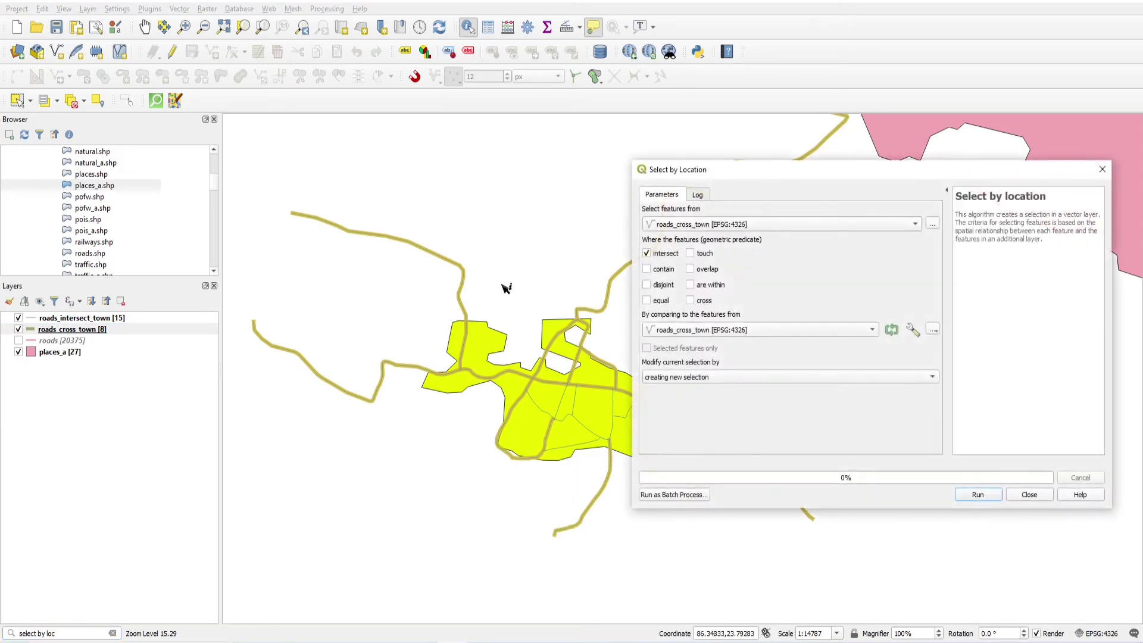
{"action": "left_click_drag", "start_coordinate": [755, 178], "coordinate": [534, 174]}
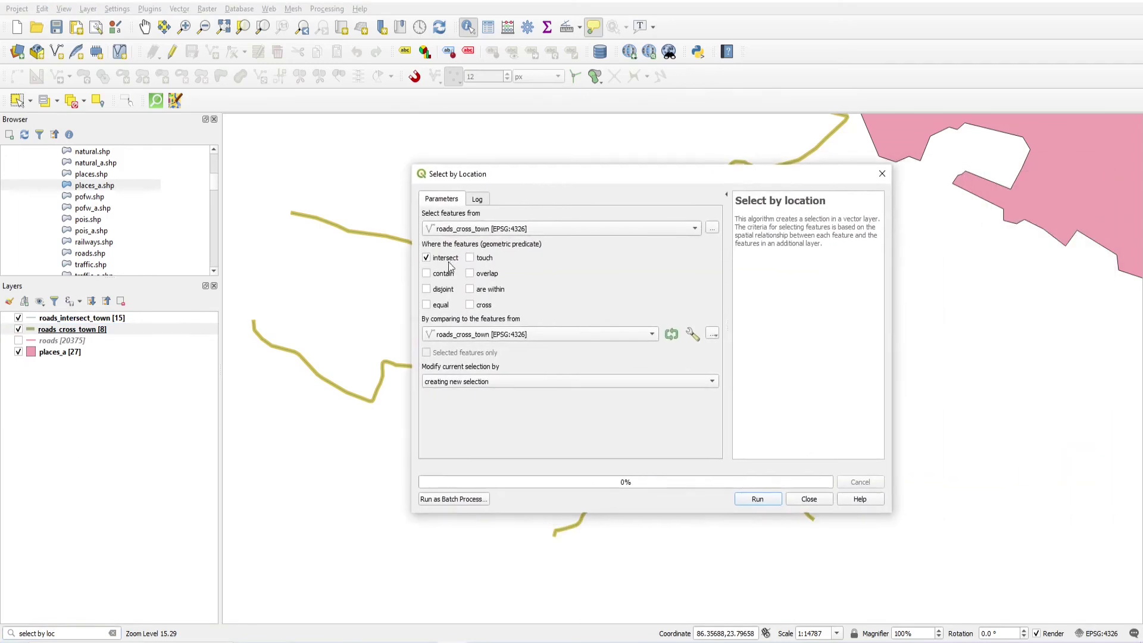
{"action": "left_click", "coordinate": [448, 289]}
{"action": "left_click", "coordinate": [482, 304]}
{"action": "left_click", "coordinate": [486, 274]}
{"action": "left_click", "coordinate": [474, 291]}
{"action": "left_click", "coordinate": [477, 306]}
{"action": "left_click", "coordinate": [447, 292]}
{"action": "left_click", "coordinate": [443, 274]}
{"action": "left_click", "coordinate": [881, 173]}
Hide roads_cross_town and make roads_intersect_town the active layer, with the town polygon in view
{"action": "scroll", "coordinate": [600, 330], "scroll_direction": "down", "scroll_amount": 2}
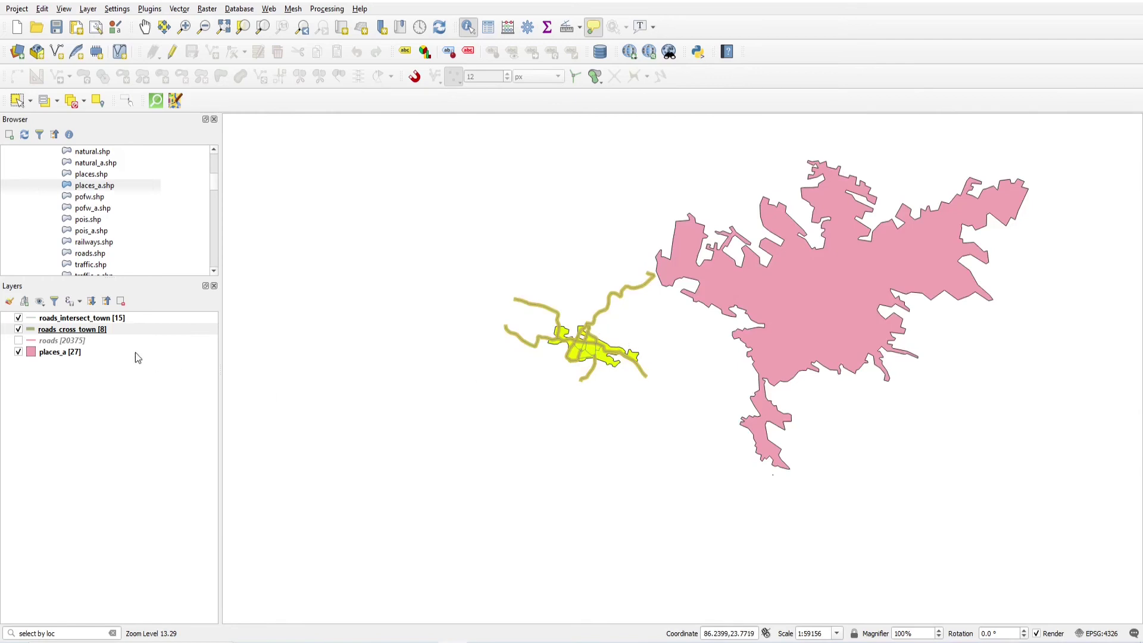
{"action": "left_click", "coordinate": [92, 331]}
{"action": "key", "text": "space"}
{"action": "key", "text": "Up"}
{"action": "key", "text": "ctrl+shift+z"}
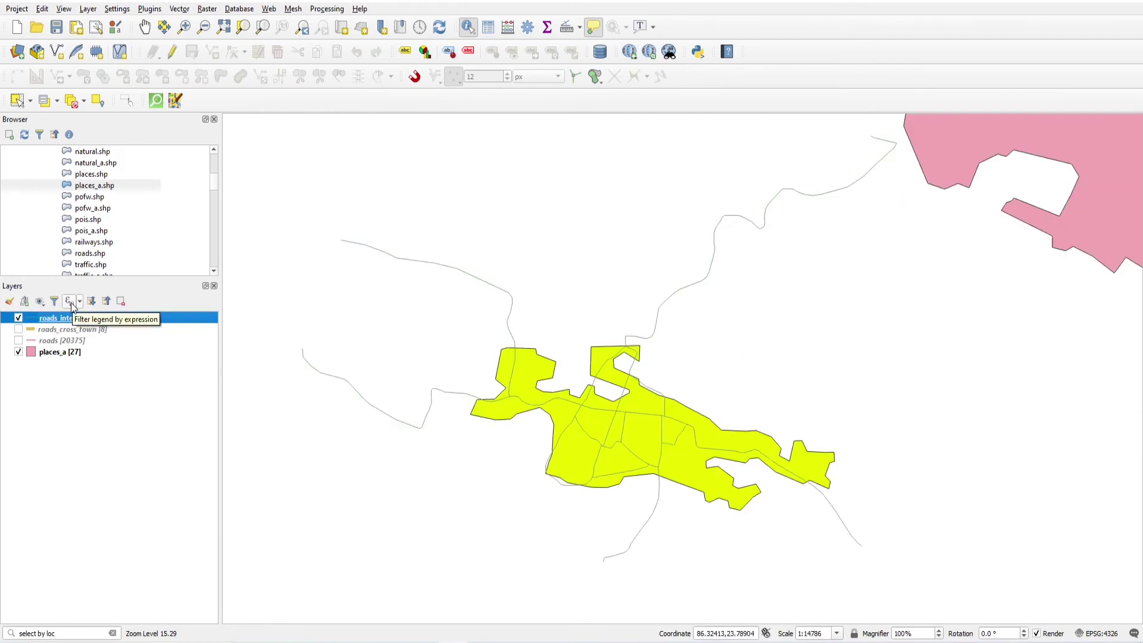
Open the Buffer tool for roads_intersect_town and check which unit its distance uses
{"action": "left_click", "coordinate": [83, 634]}
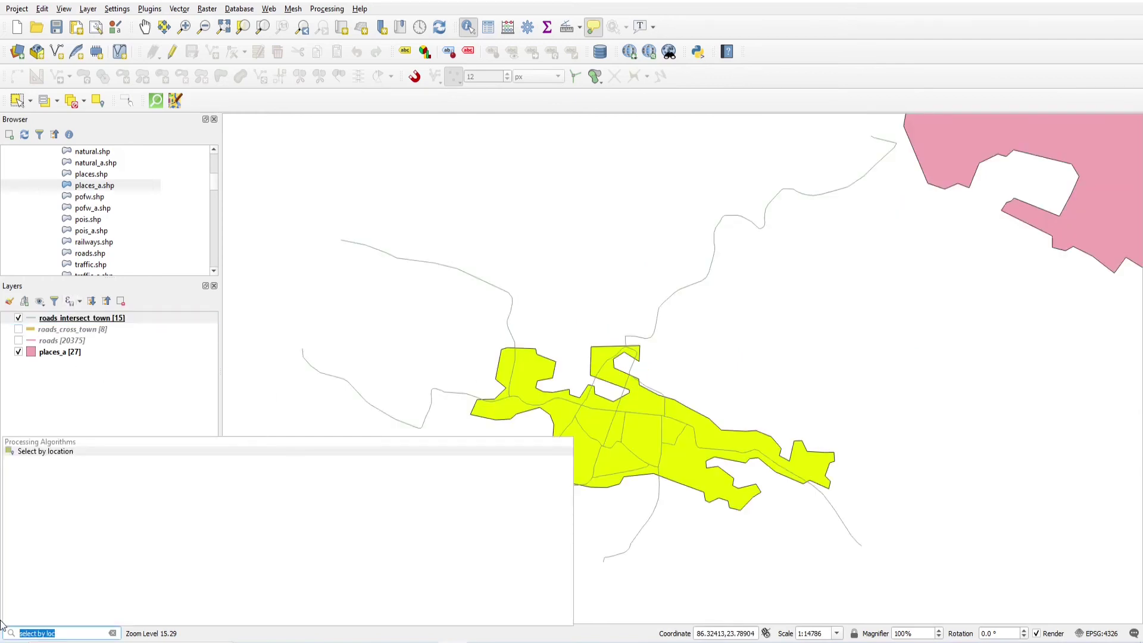
{"action": "type", "text": "buffer"}
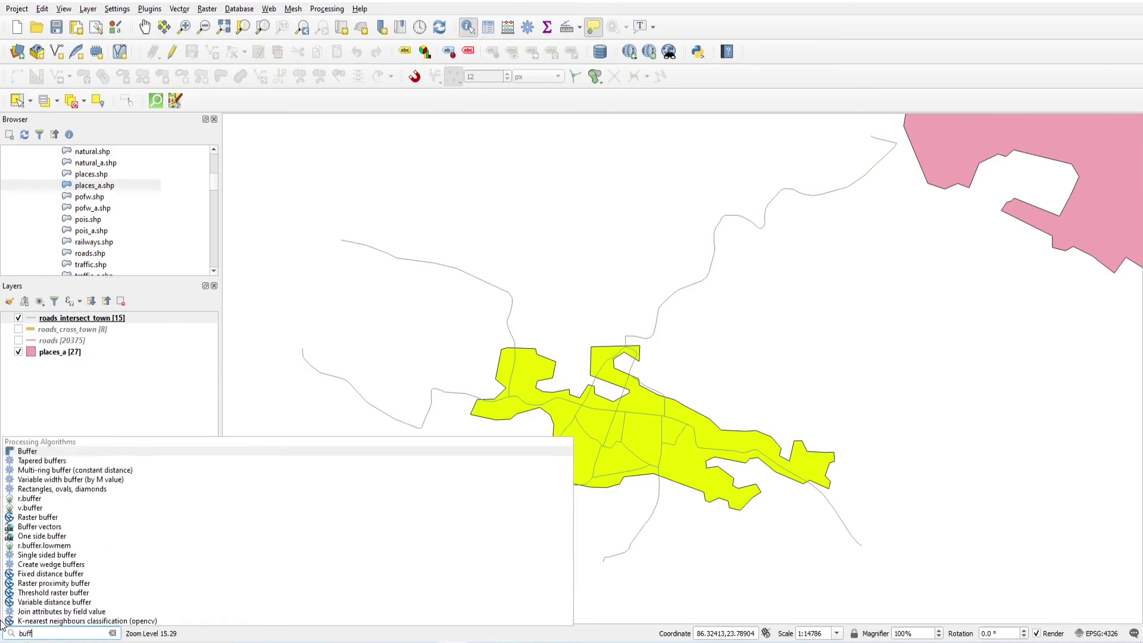
{"action": "left_click", "coordinate": [36, 454]}
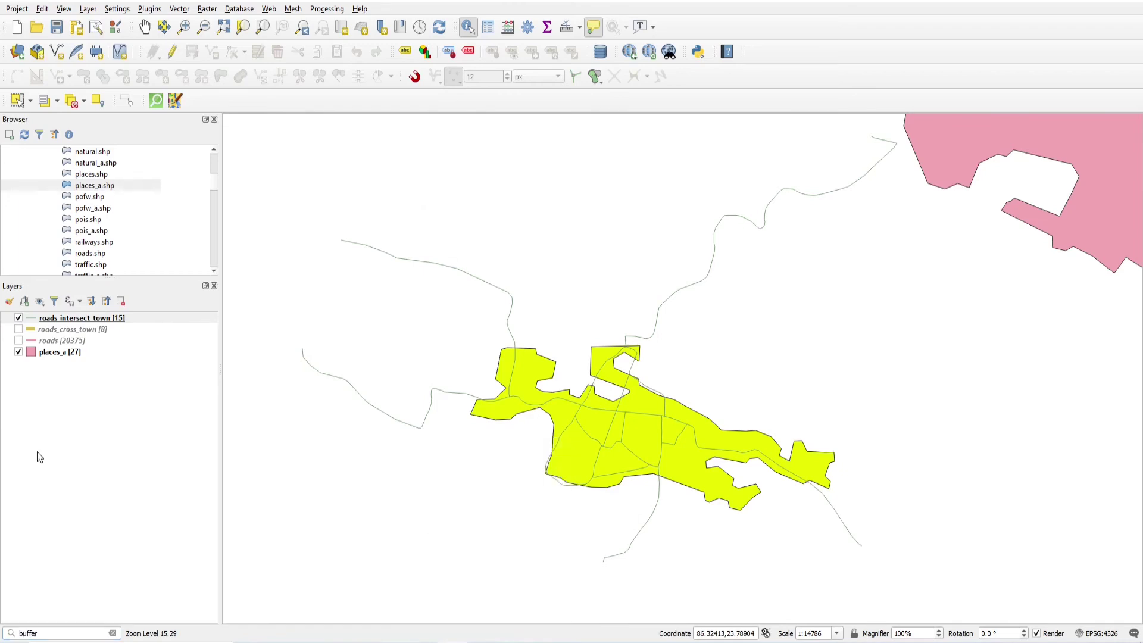
{"action": "left_click_drag", "start_coordinate": [566, 201], "coordinate": [723, 143]}
{"action": "scroll", "coordinate": [553, 392], "scroll_direction": "up", "scroll_amount": 2}
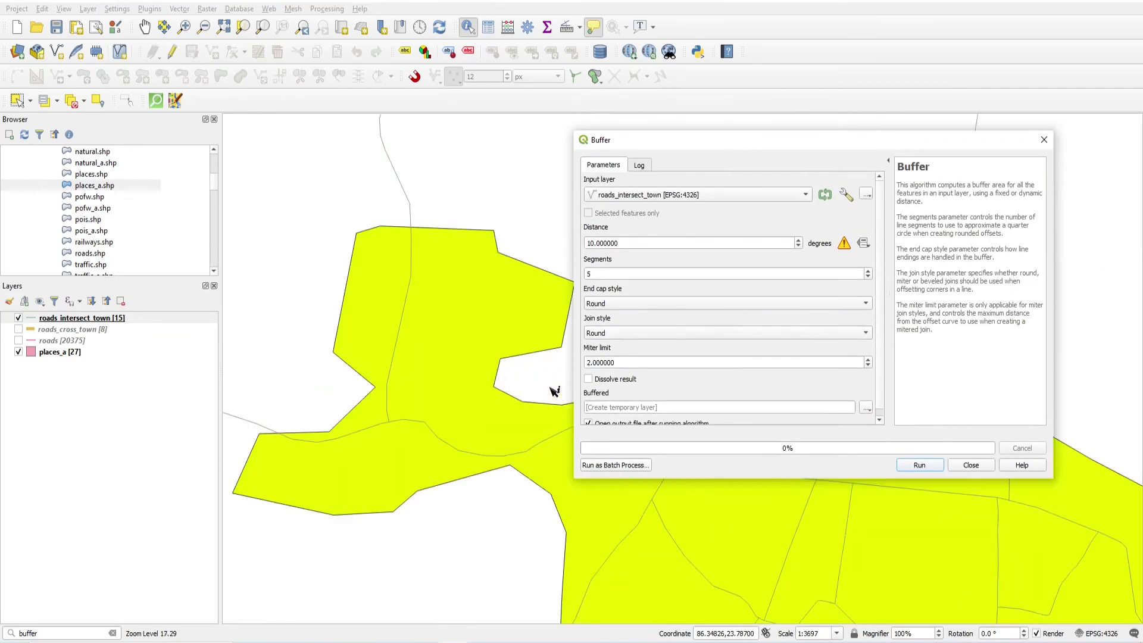
{"action": "scroll", "coordinate": [552, 392], "scroll_direction": "down", "scroll_amount": 1}
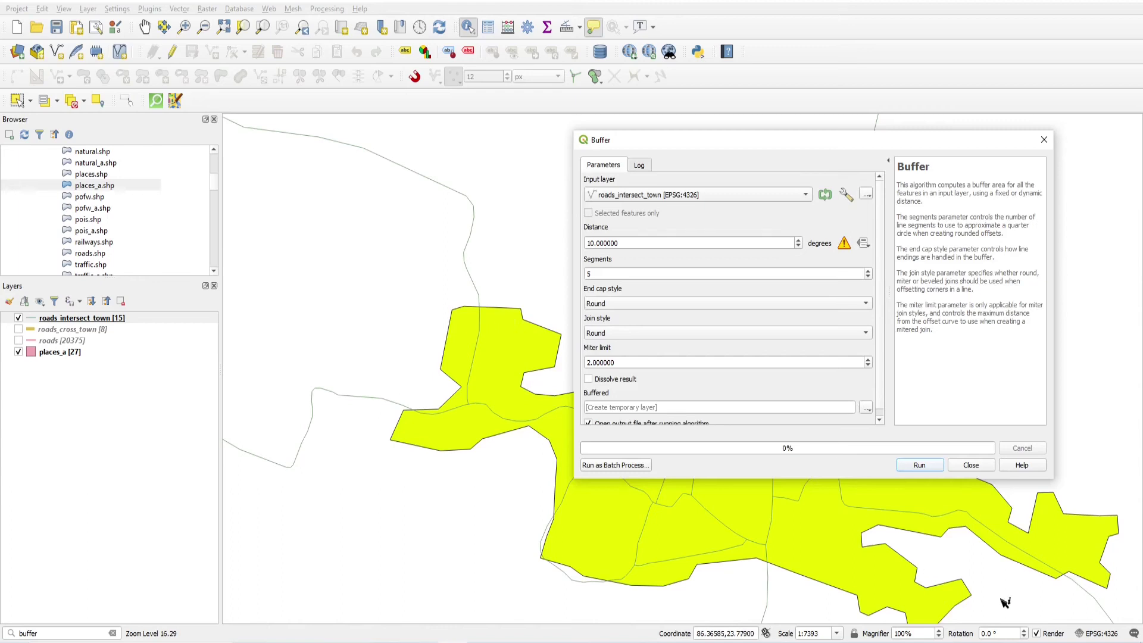
Set the project CRS to WGS 84 / India NSF LCC (EPSG:7755) and close the Buffer tool without running it
{"action": "left_click", "coordinate": [1101, 634]}
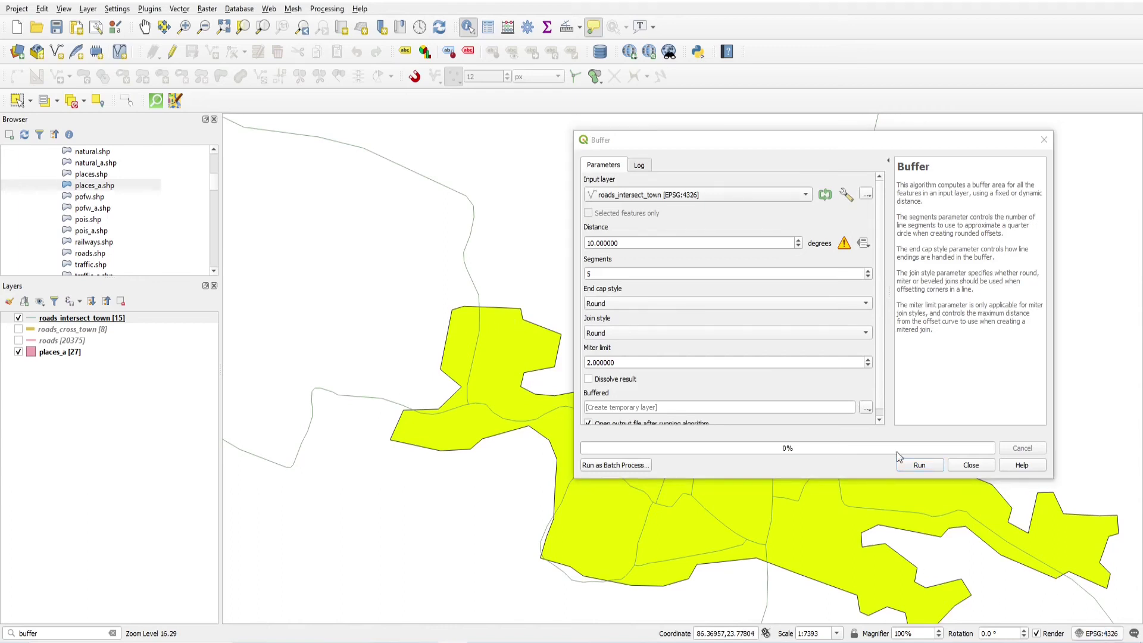
{"action": "left_click", "coordinate": [474, 182]}
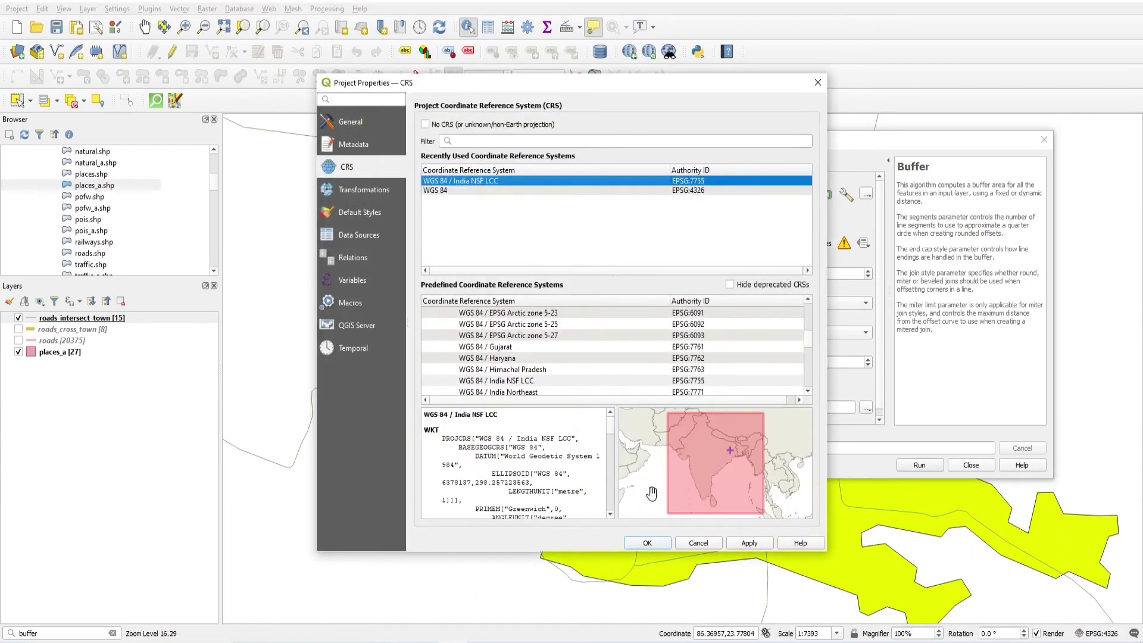
{"action": "left_click", "coordinate": [647, 542]}
{"action": "left_click", "coordinate": [970, 465]}
Start exporting roads_intersect_town as an ESRI Shapefile named roads_intersect_town_mtr in the my_shapes folder
{"action": "right_click", "coordinate": [74, 318]}
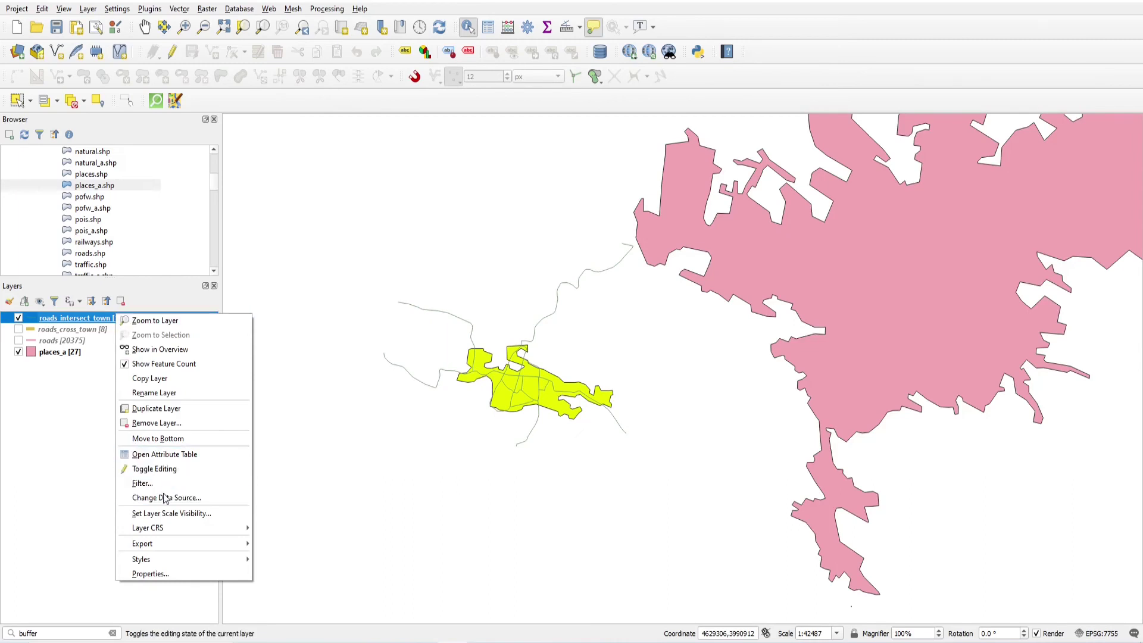
{"action": "mouse_move", "coordinate": [242, 543]}
{"action": "left_click", "coordinate": [298, 543]}
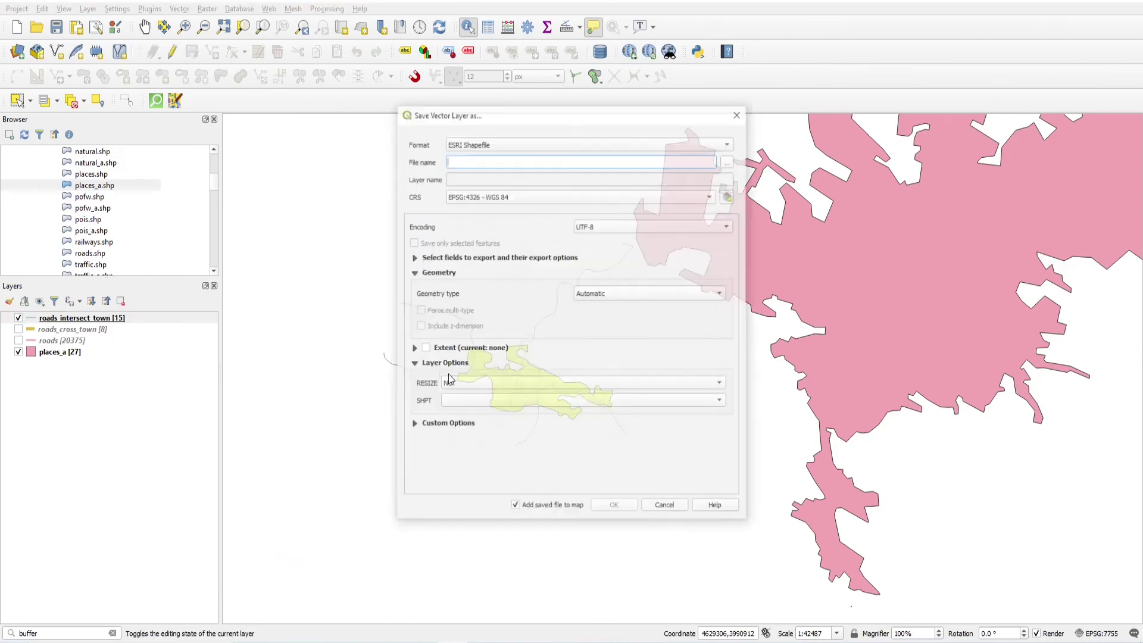
{"action": "left_click", "coordinate": [729, 161]}
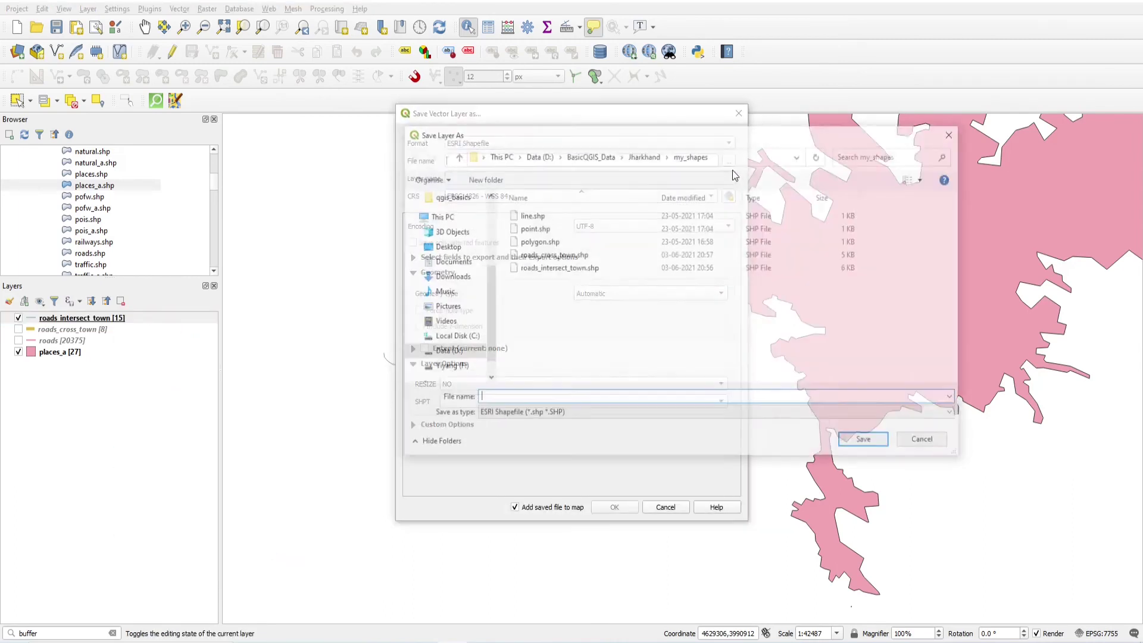
{"action": "left_click", "coordinate": [560, 269]}
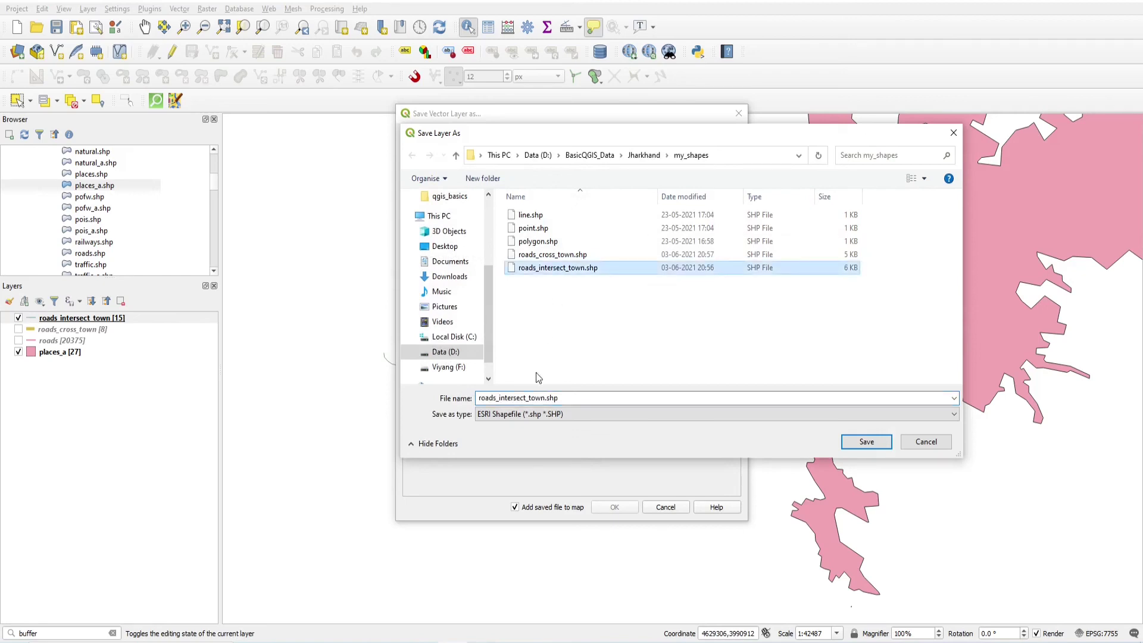
{"action": "left_click", "coordinate": [580, 398]}
{"action": "left_click", "coordinate": [582, 398]}
{"action": "key", "text": "BackSpace"}
{"action": "key", "text": "BackSpace"}
{"action": "key", "text": "BackSpace"}
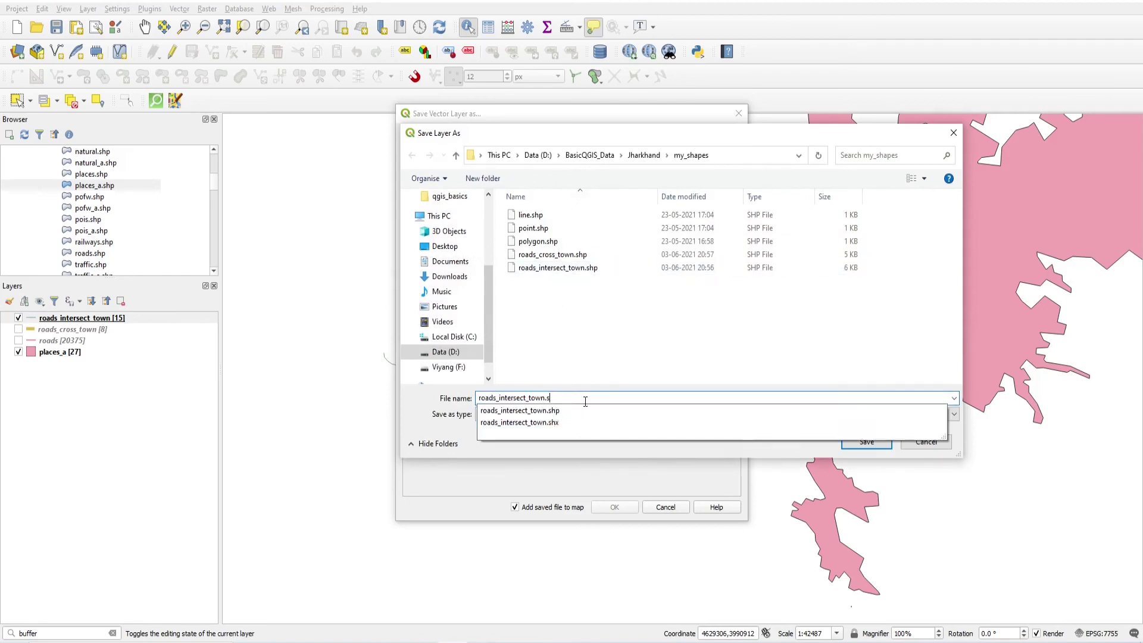
{"action": "type", "text": "_"}
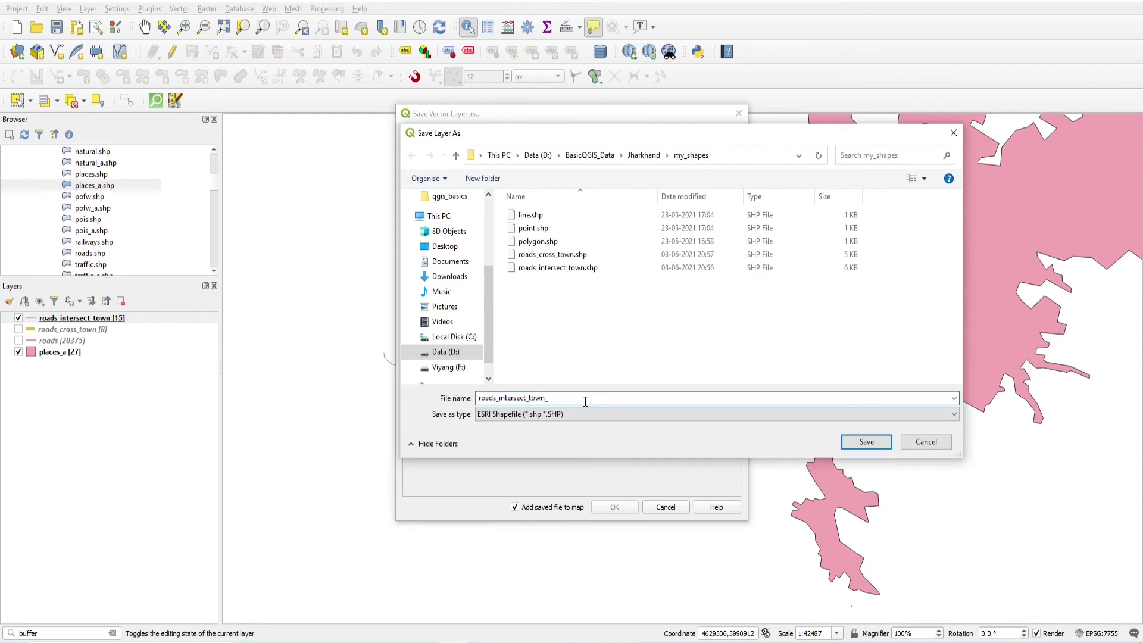
{"action": "type", "text": "mtr"}
{"action": "key", "text": "Return"}
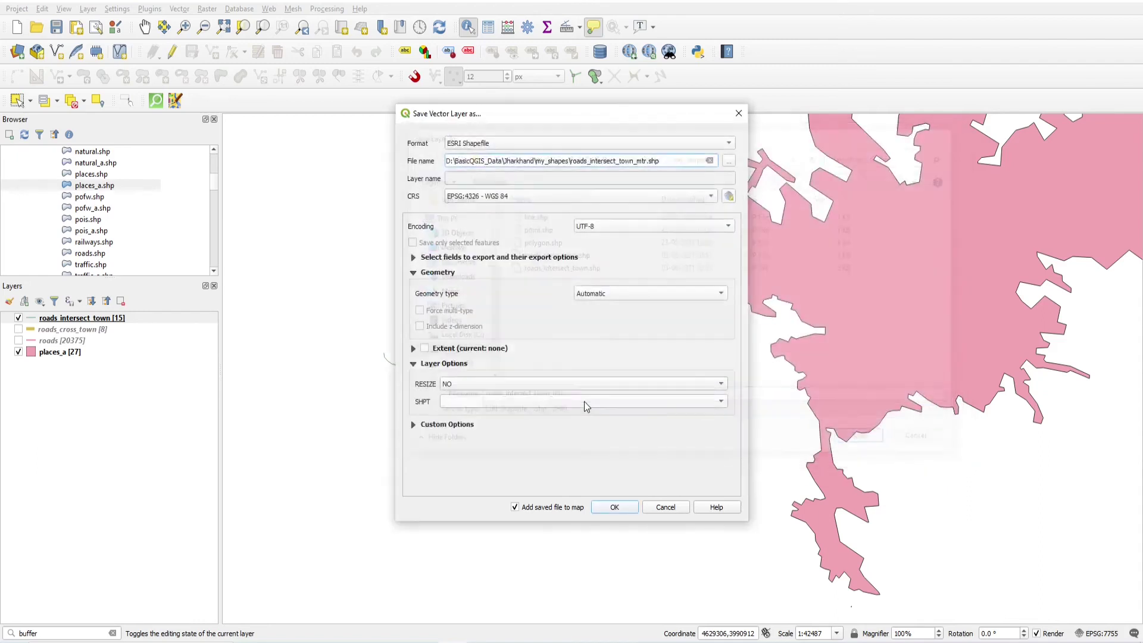
Set the export CRS to the project's EPSG:7755 - WGS 84 / India NSF LCC and save the shapefile
{"action": "left_click", "coordinate": [548, 202]}
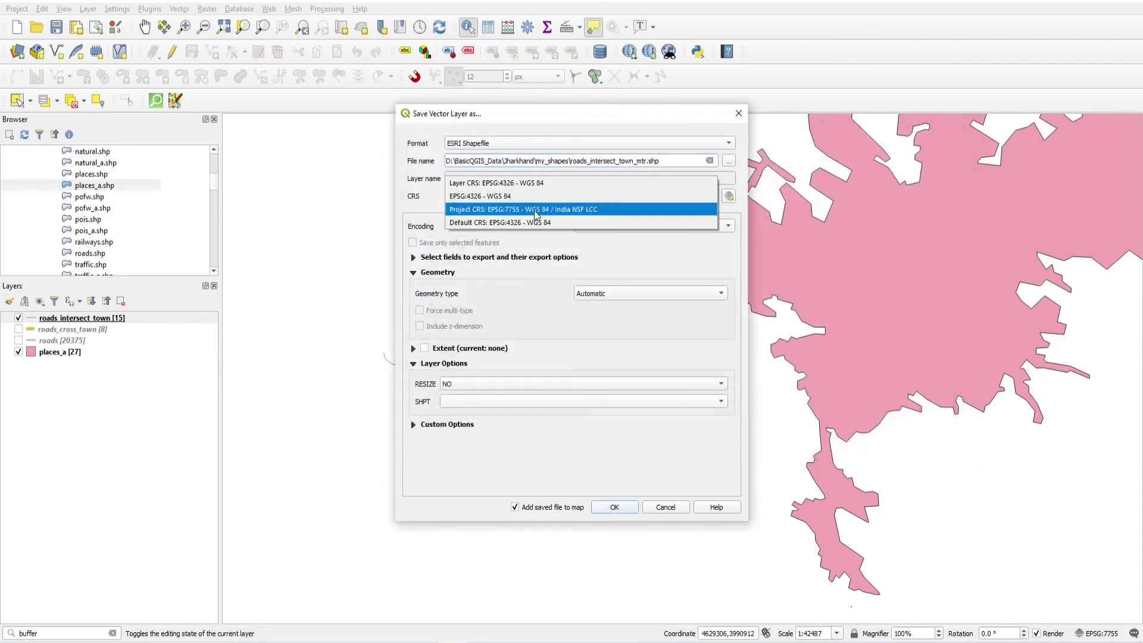
{"action": "left_click", "coordinate": [554, 209]}
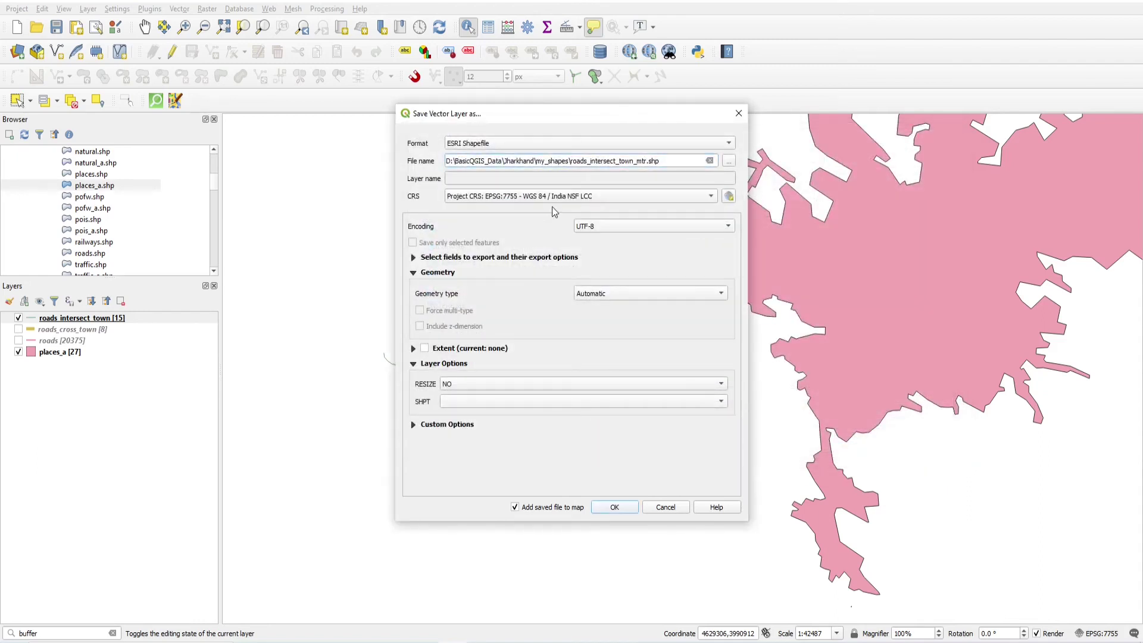
{"action": "left_click", "coordinate": [614, 507]}
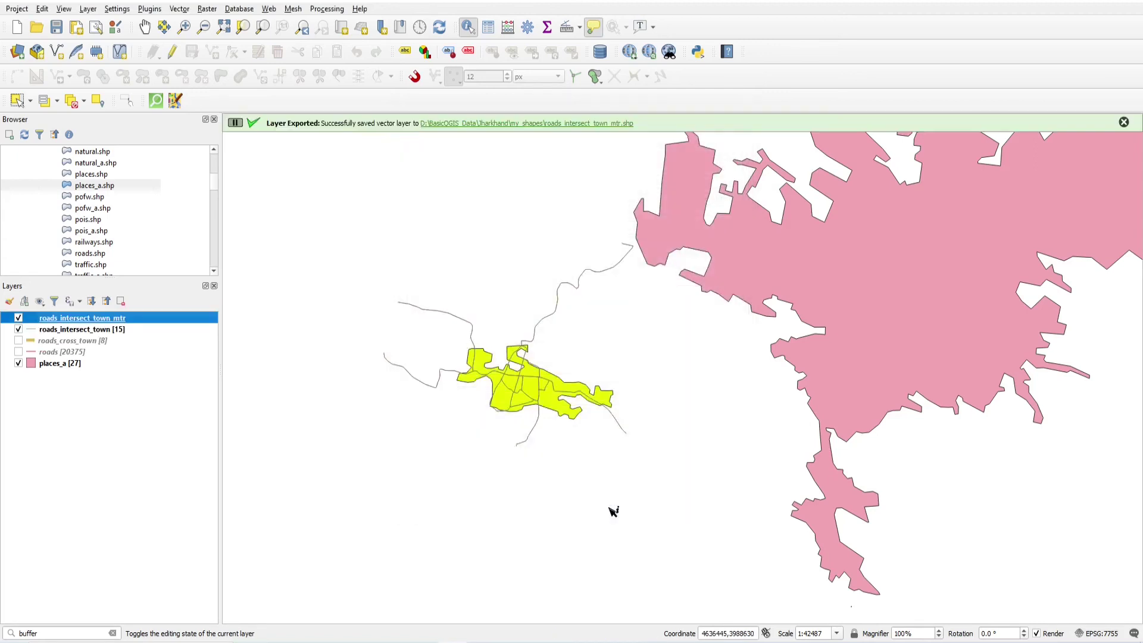
Hide the original roads_intersect_town layer, leaving the roads_intersect_town_mtr layer in view over the town polygon
{"action": "left_click", "coordinate": [19, 329]}
{"action": "scroll", "coordinate": [516, 396], "scroll_direction": "up", "scroll_amount": 2}
{"action": "scroll", "coordinate": [545, 307], "scroll_direction": "down", "scroll_amount": 2}
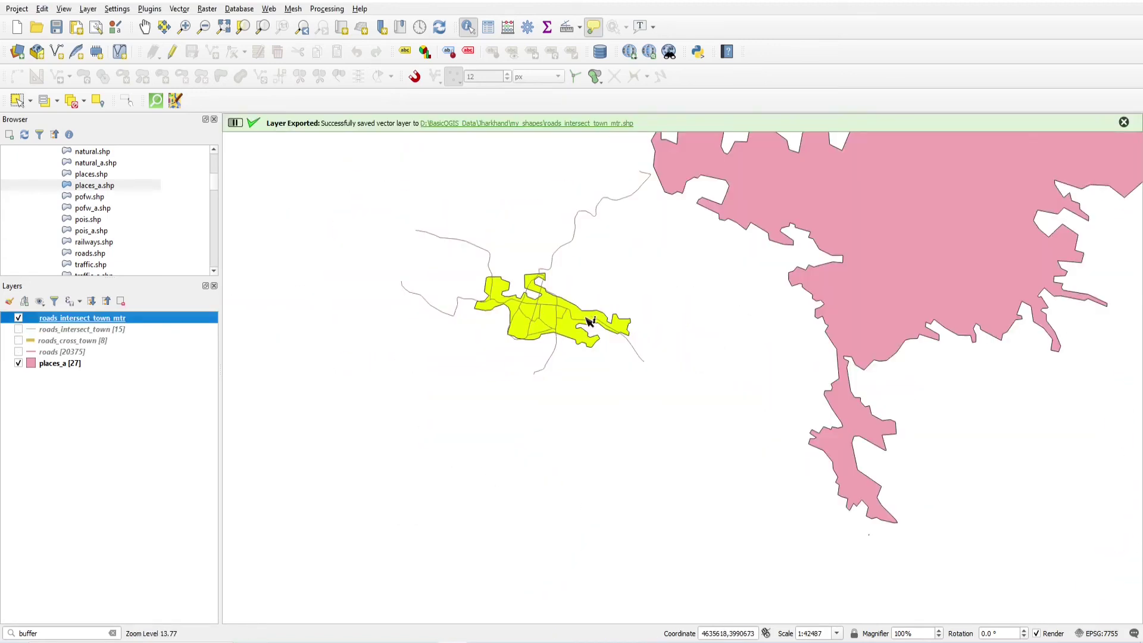
{"action": "scroll", "coordinate": [559, 236], "scroll_direction": "up", "scroll_amount": 1}
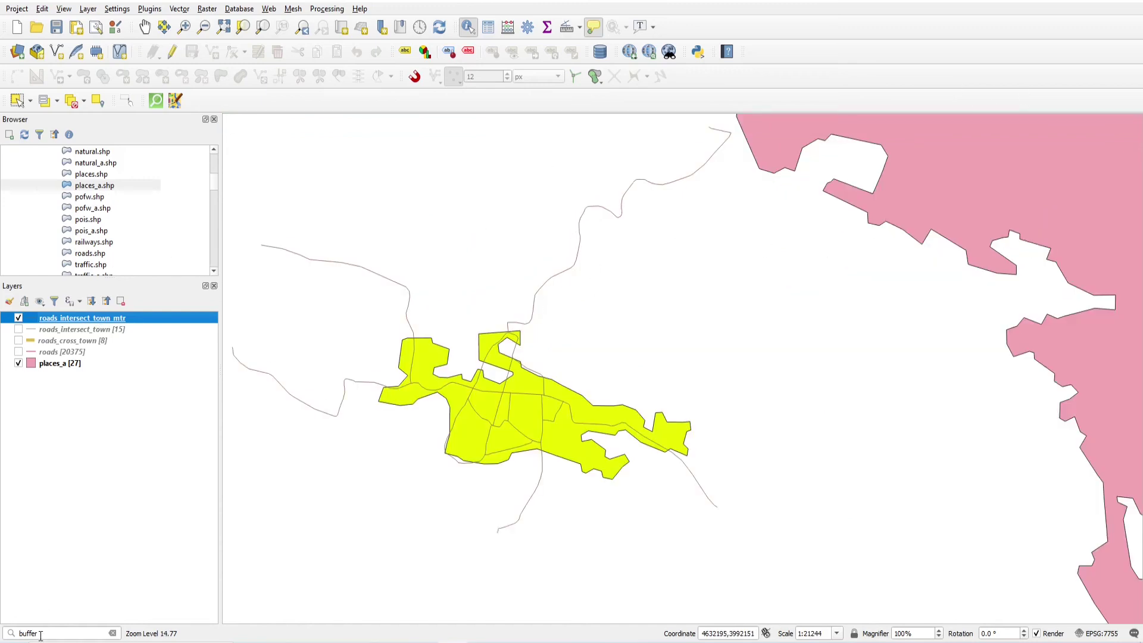
Buffer roads_intersect_town_mtr by 50 meters into a temporary layer, without dissolving the result
{"action": "left_click", "coordinate": [27, 451]}
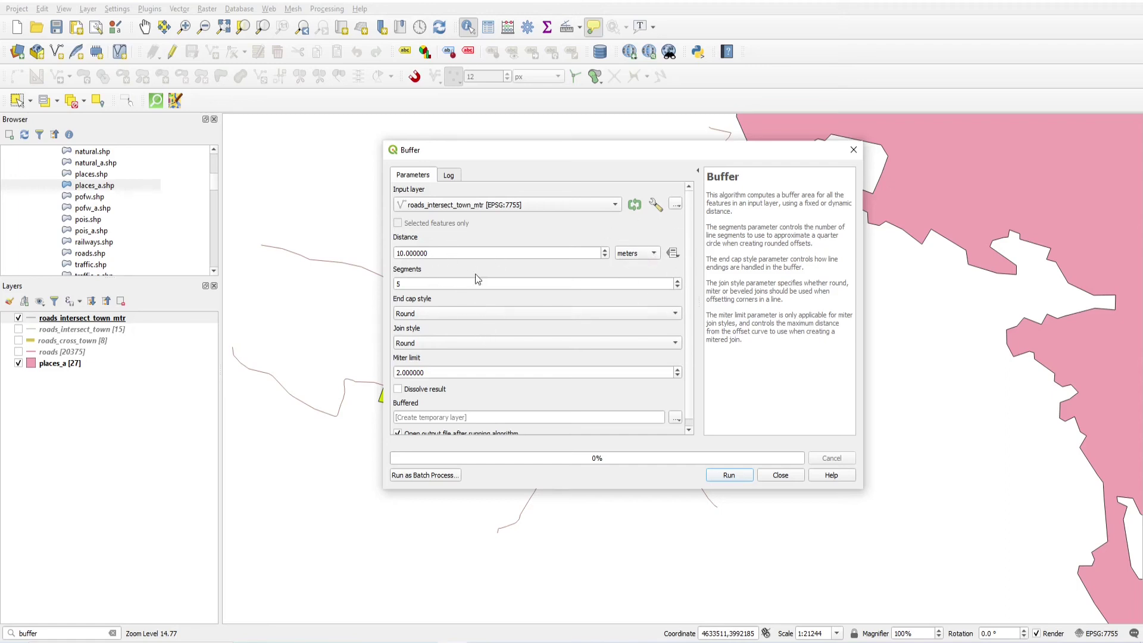
{"action": "left_click", "coordinate": [433, 253]}
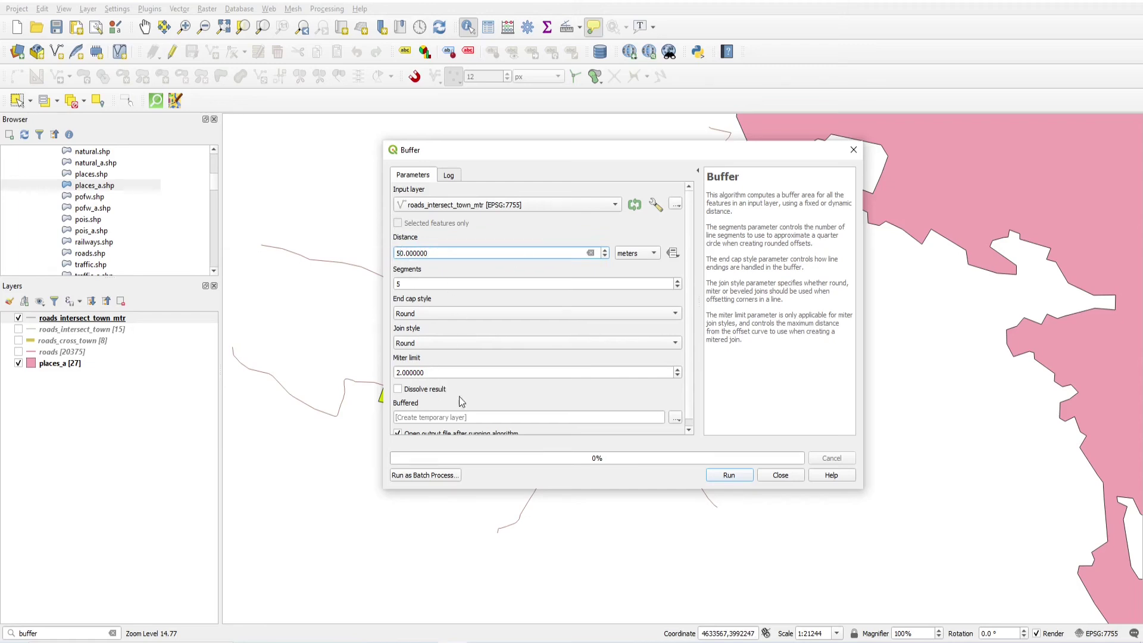
{"action": "scroll", "coordinate": [500, 388], "scroll_direction": "down", "scroll_amount": 1}
{"action": "left_click", "coordinate": [725, 476]}
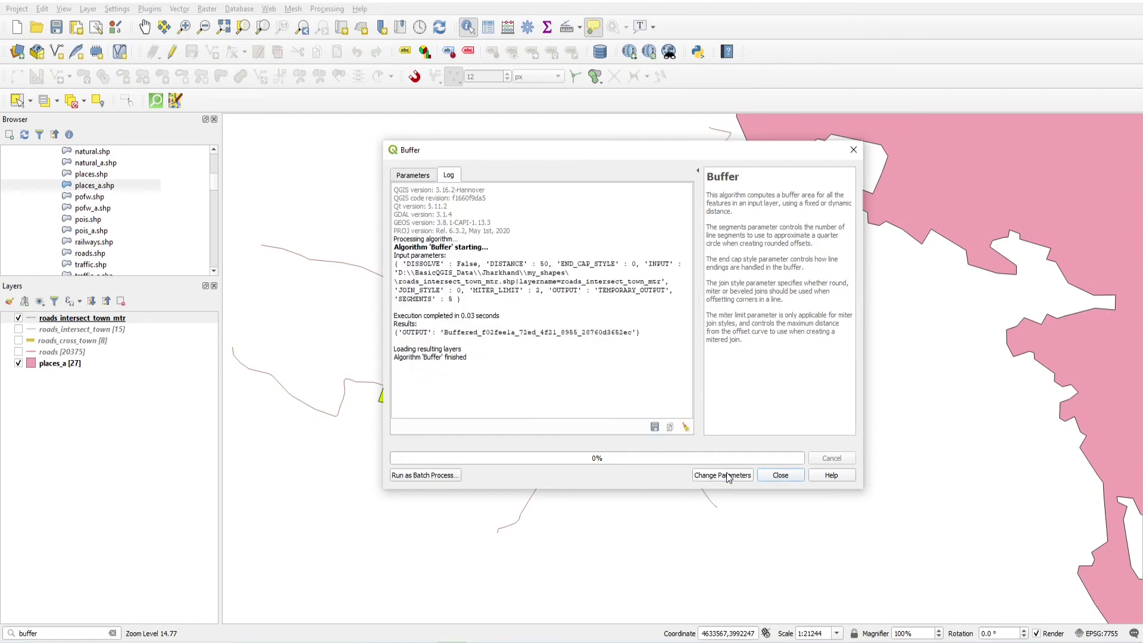
{"action": "left_click", "coordinate": [780, 474]}
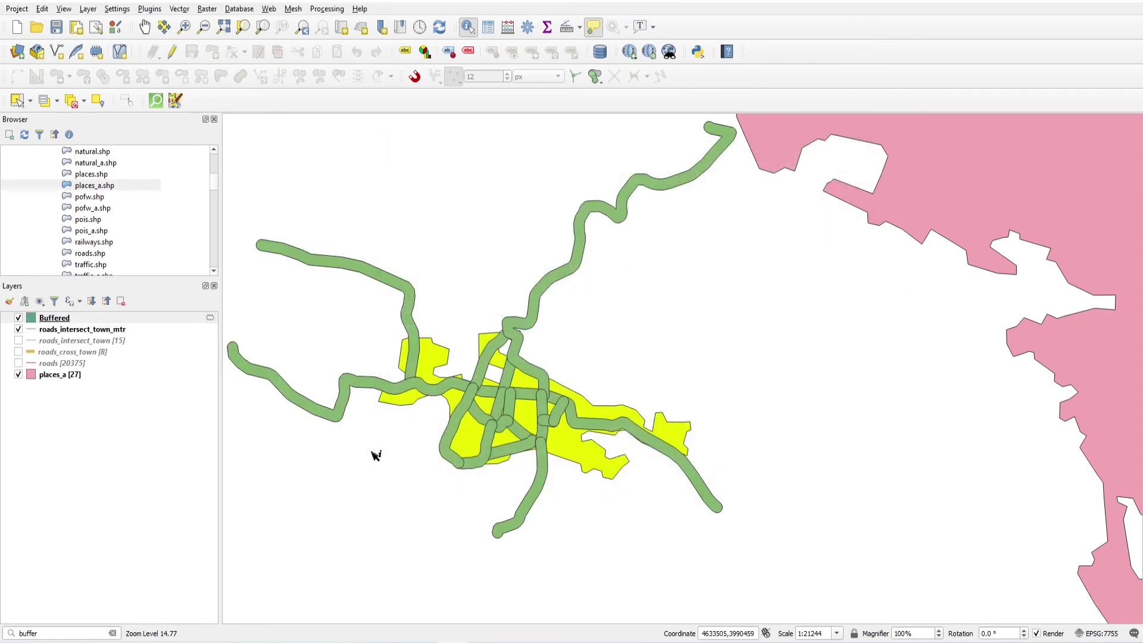
Examine the buffered road corridors over the town polygon, with the Buffered layer made active
{"action": "scroll", "coordinate": [481, 470], "scroll_direction": "up", "scroll_amount": 1}
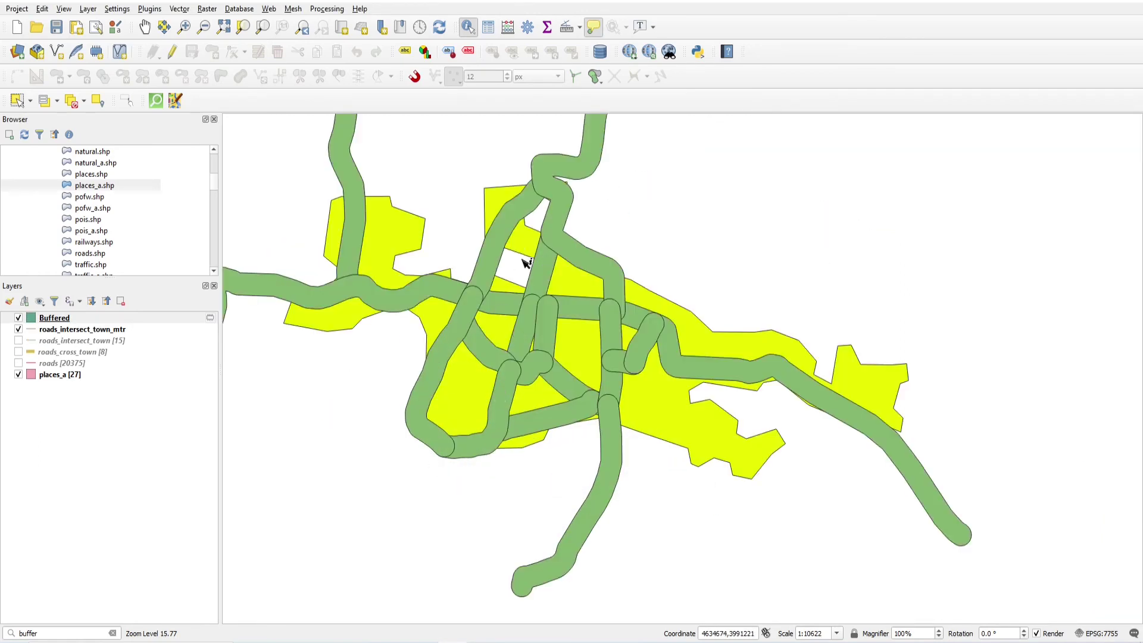
{"action": "scroll", "coordinate": [527, 263], "scroll_direction": "down", "scroll_amount": 1}
{"action": "scroll", "coordinate": [445, 271], "scroll_direction": "up", "scroll_amount": 1}
{"action": "scroll", "coordinate": [546, 279], "scroll_direction": "down", "scroll_amount": 2}
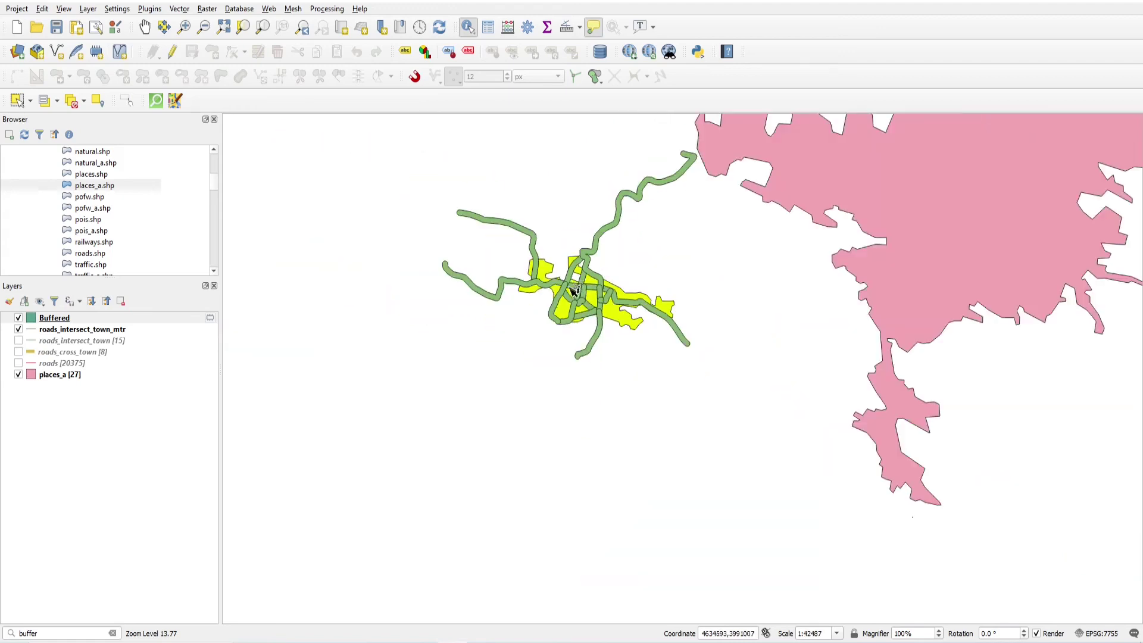
{"action": "scroll", "coordinate": [557, 269], "scroll_direction": "up", "scroll_amount": 1}
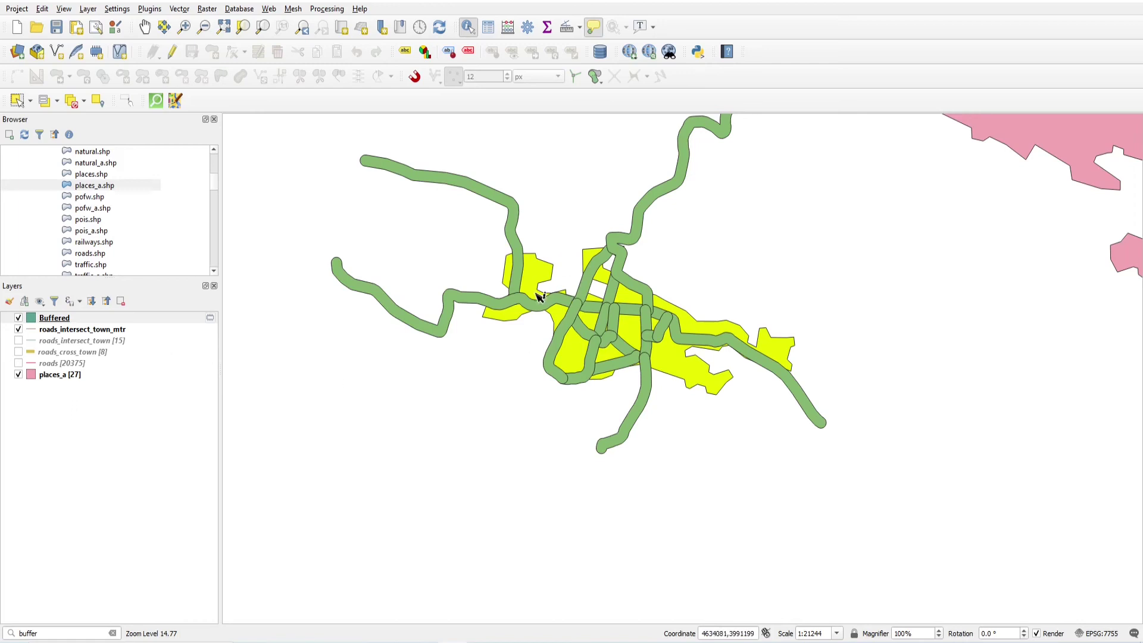
{"action": "left_click", "coordinate": [67, 322]}
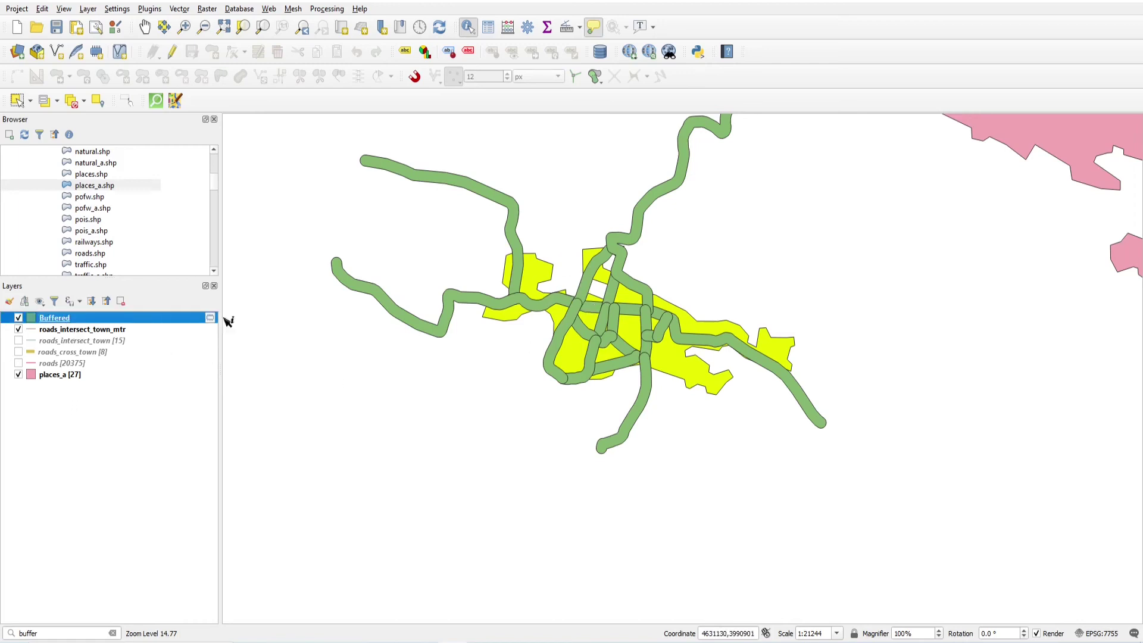
{"action": "scroll", "coordinate": [582, 311], "scroll_direction": "up", "scroll_amount": 1}
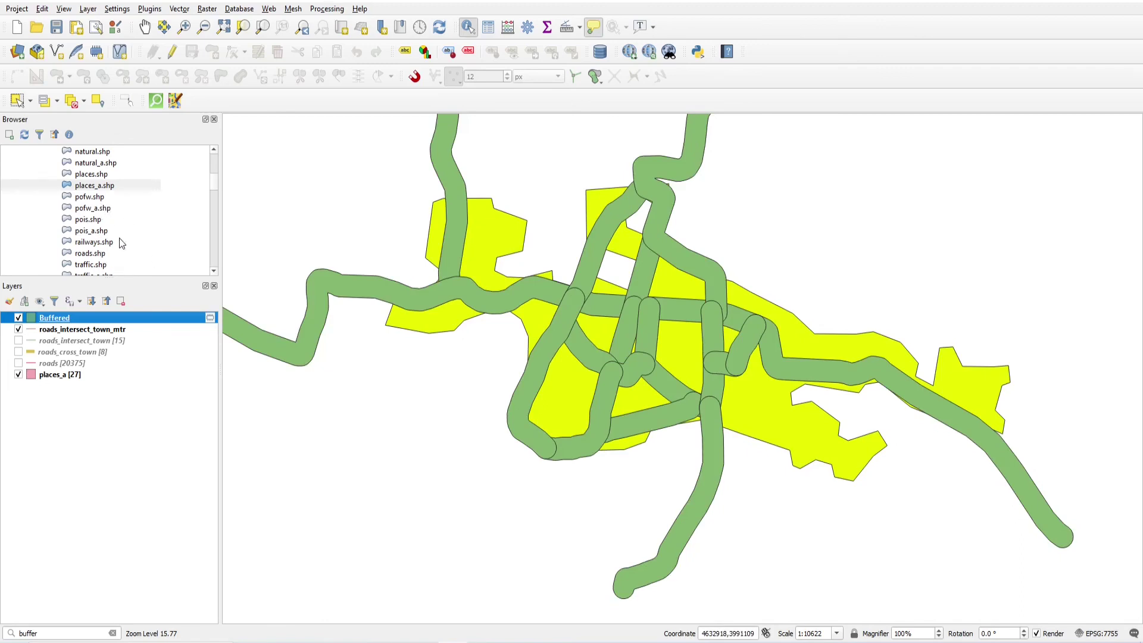
Add the places.shp and pofw.shp point layers from the Shape folder to the map
{"action": "scroll", "coordinate": [120, 238], "scroll_direction": "up", "scroll_amount": 1}
{"action": "left_click", "coordinate": [104, 208]}
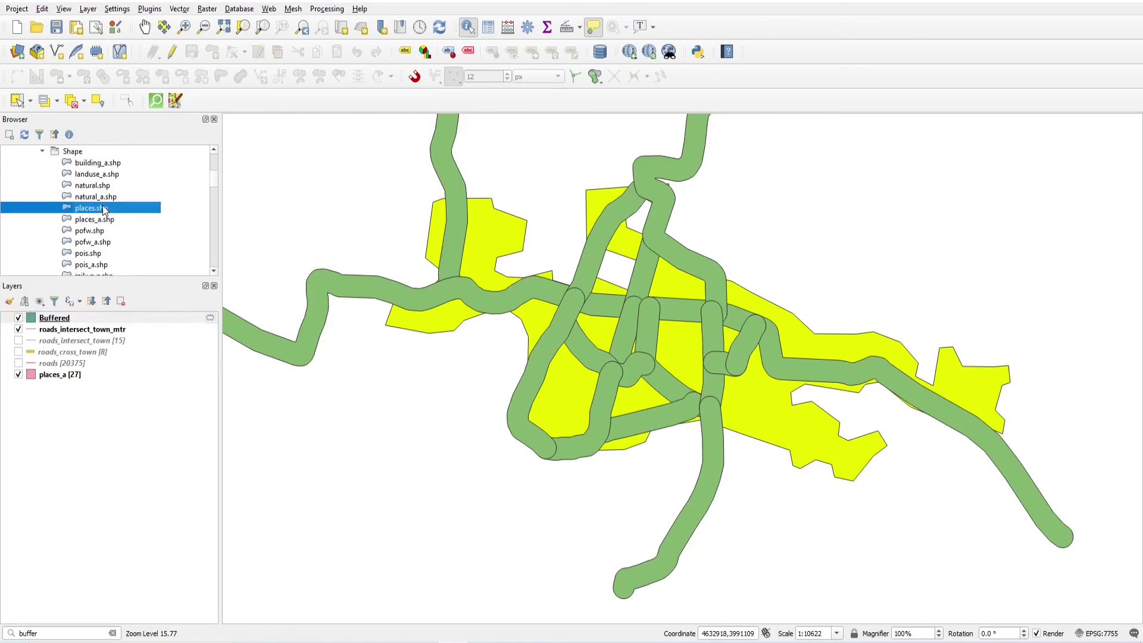
{"action": "double_click", "coordinate": [104, 208]}
{"action": "scroll", "coordinate": [637, 304], "scroll_direction": "down", "scroll_amount": 1}
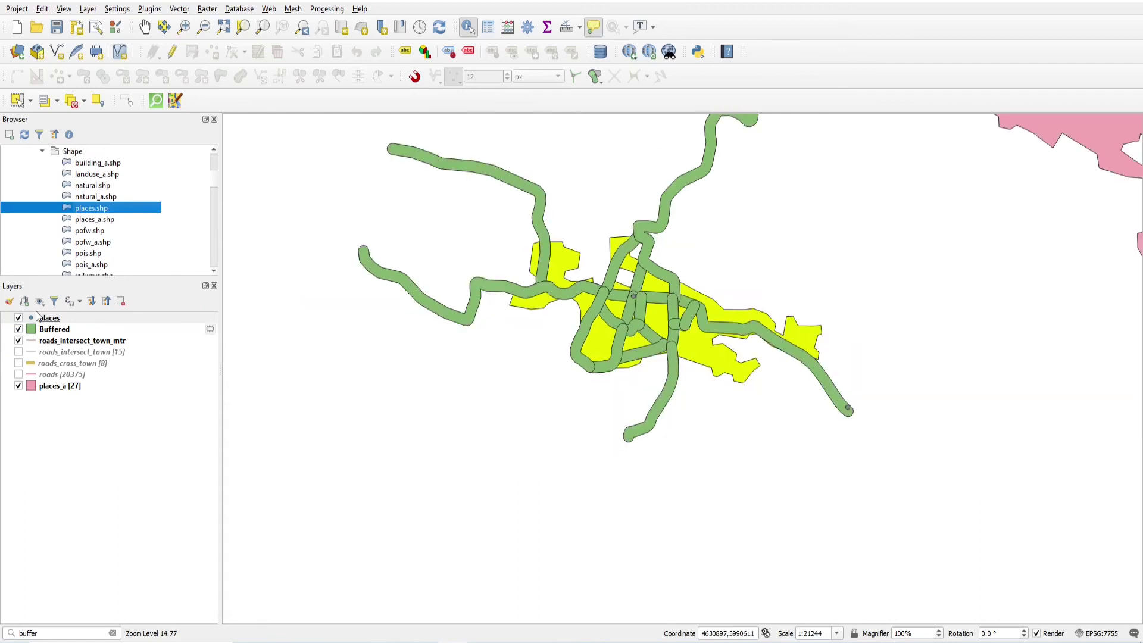
{"action": "double_click", "coordinate": [96, 232]}
{"action": "scroll", "coordinate": [651, 361], "scroll_direction": "up", "scroll_amount": 1}
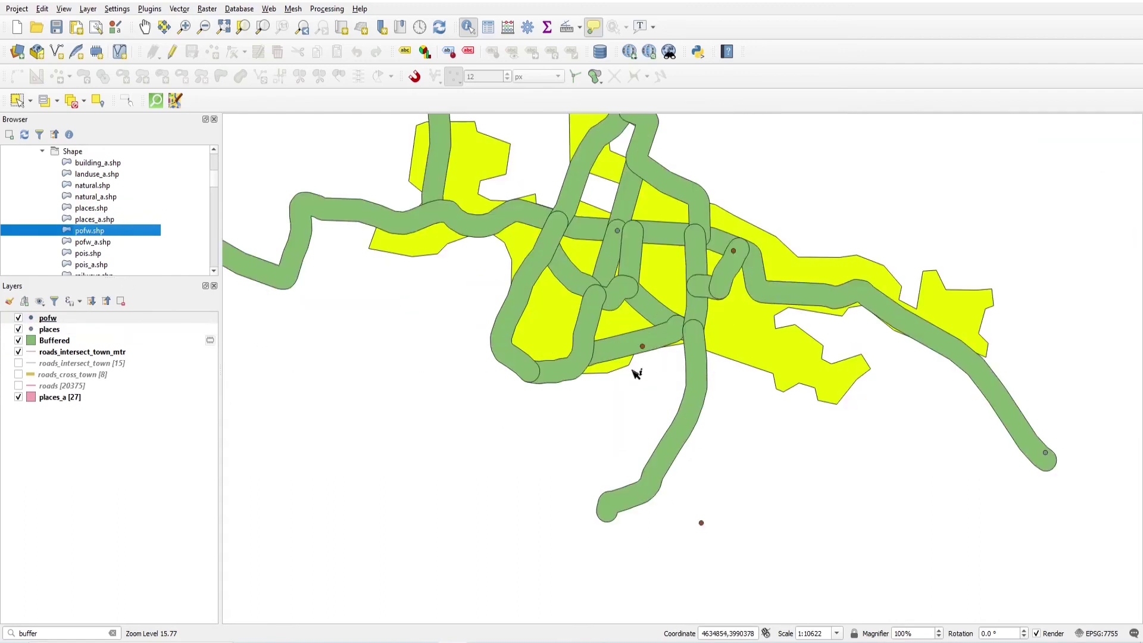
Compare the locations of the places and pofw points with the road buffers around the town
{"action": "left_click", "coordinate": [52, 332]}
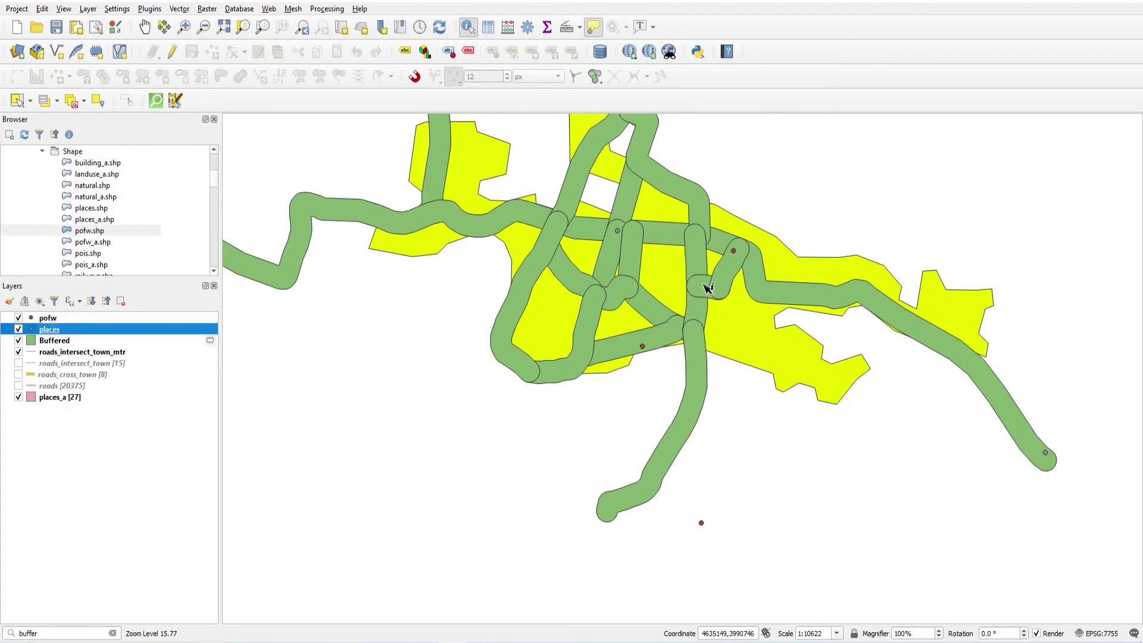
{"action": "scroll", "coordinate": [626, 271], "scroll_direction": "down", "scroll_amount": 1}
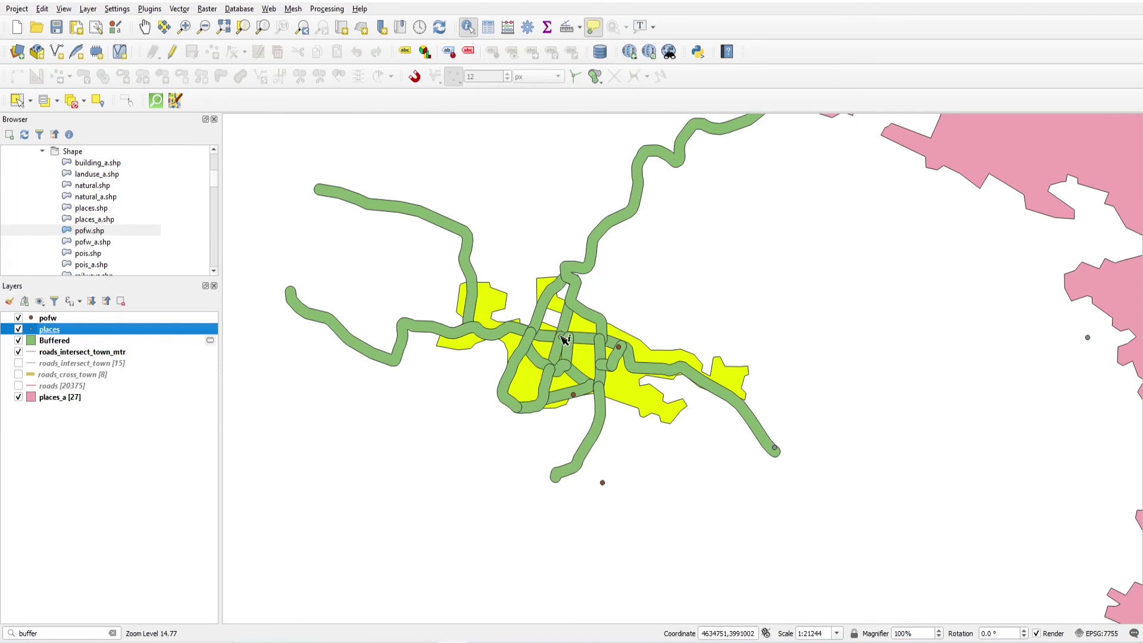
{"action": "scroll", "coordinate": [566, 340], "scroll_direction": "up", "scroll_amount": 1}
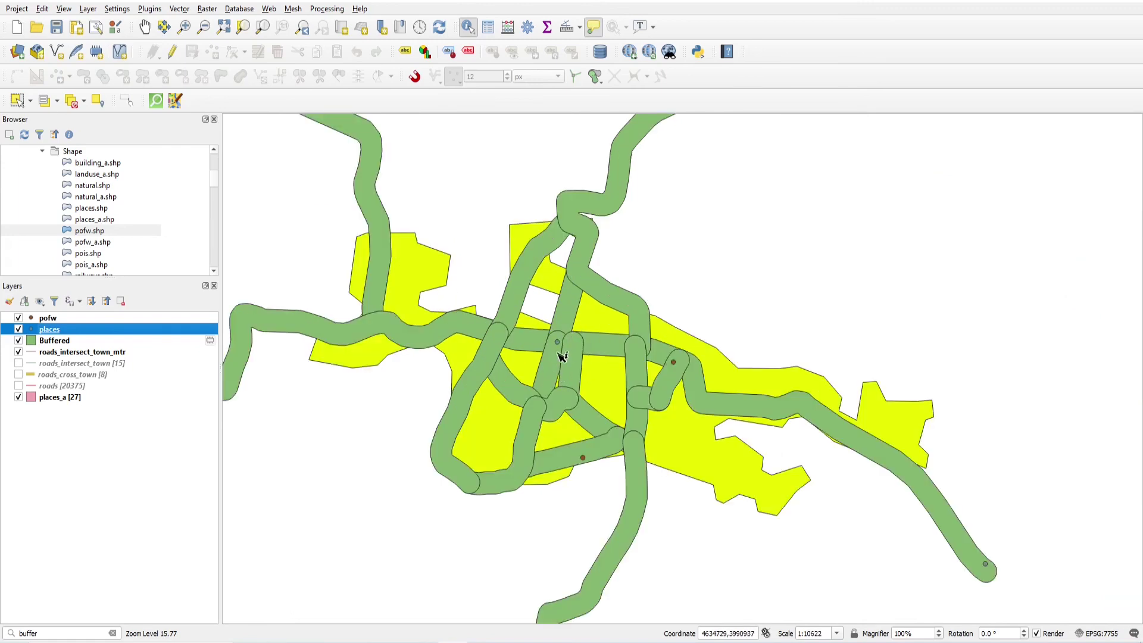
{"action": "left_click", "coordinate": [66, 321]}
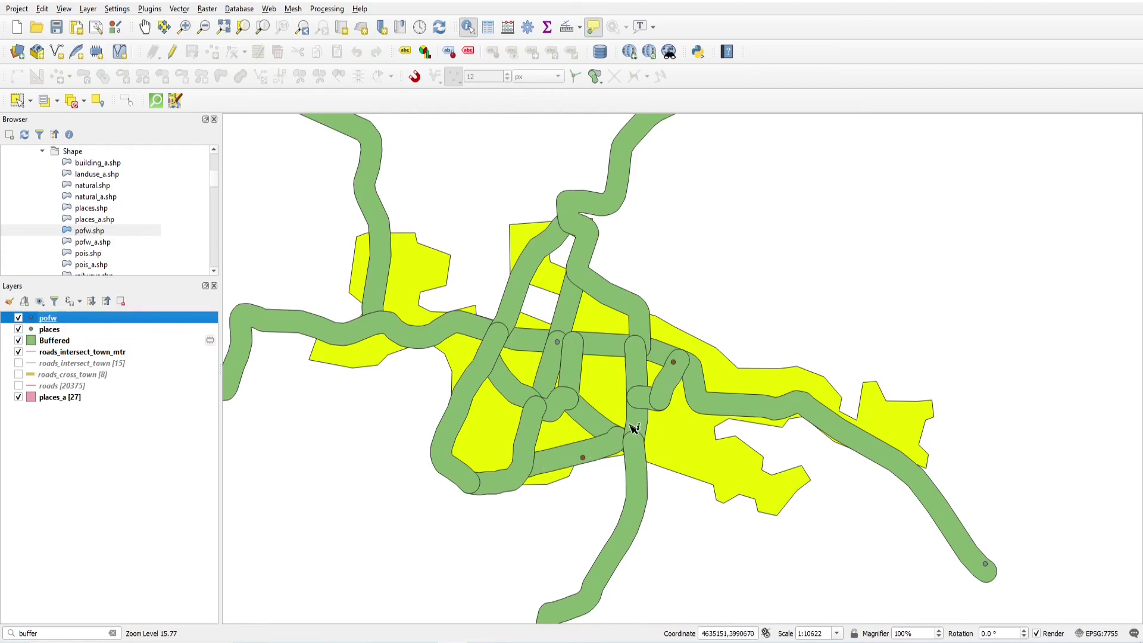
Hide the places layer and select by location the pofw features that are within the Buffered layer, as a new selection
{"action": "left_click", "coordinate": [19, 329]}
{"action": "left_click", "coordinate": [3, 631]}
{"action": "type", "text": "select"}
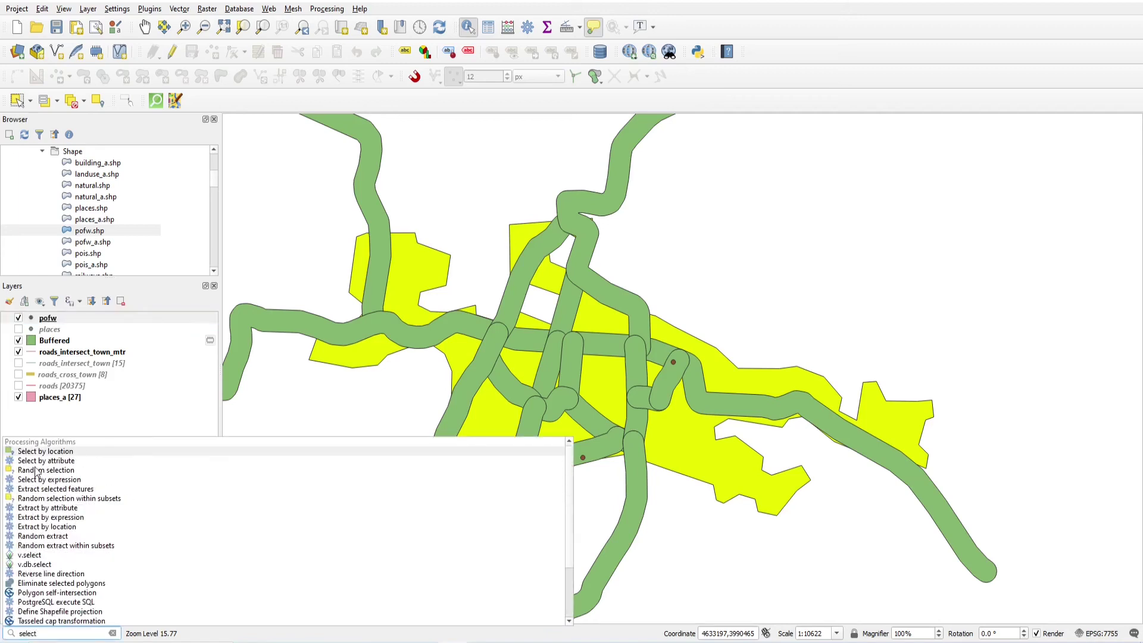
{"action": "left_click", "coordinate": [47, 456]}
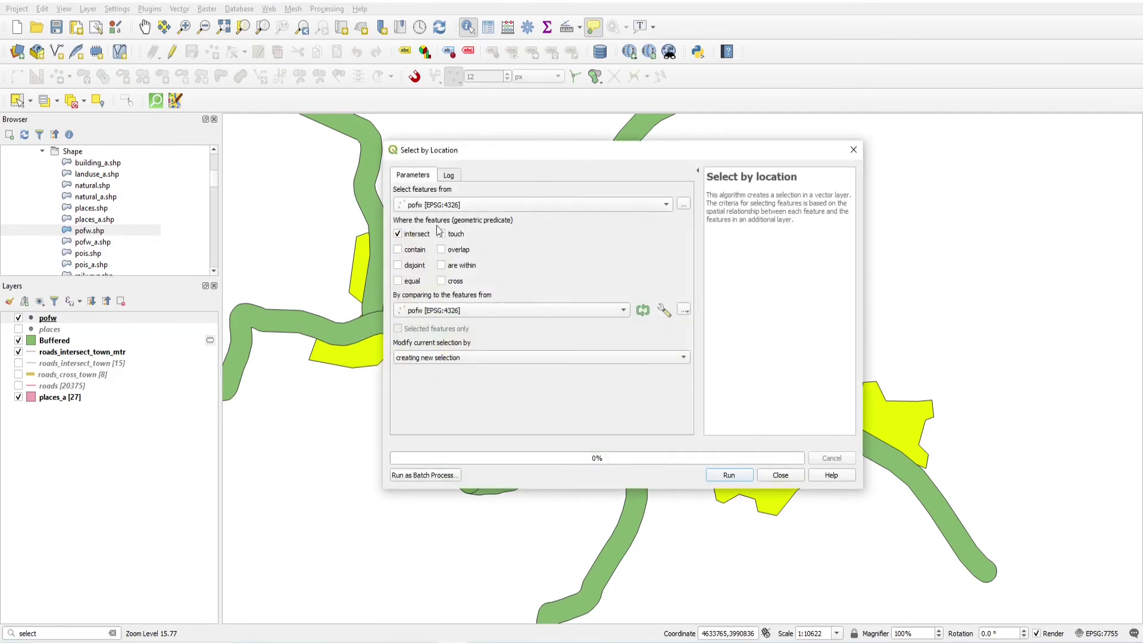
{"action": "left_click", "coordinate": [447, 266]}
{"action": "left_click", "coordinate": [450, 313]}
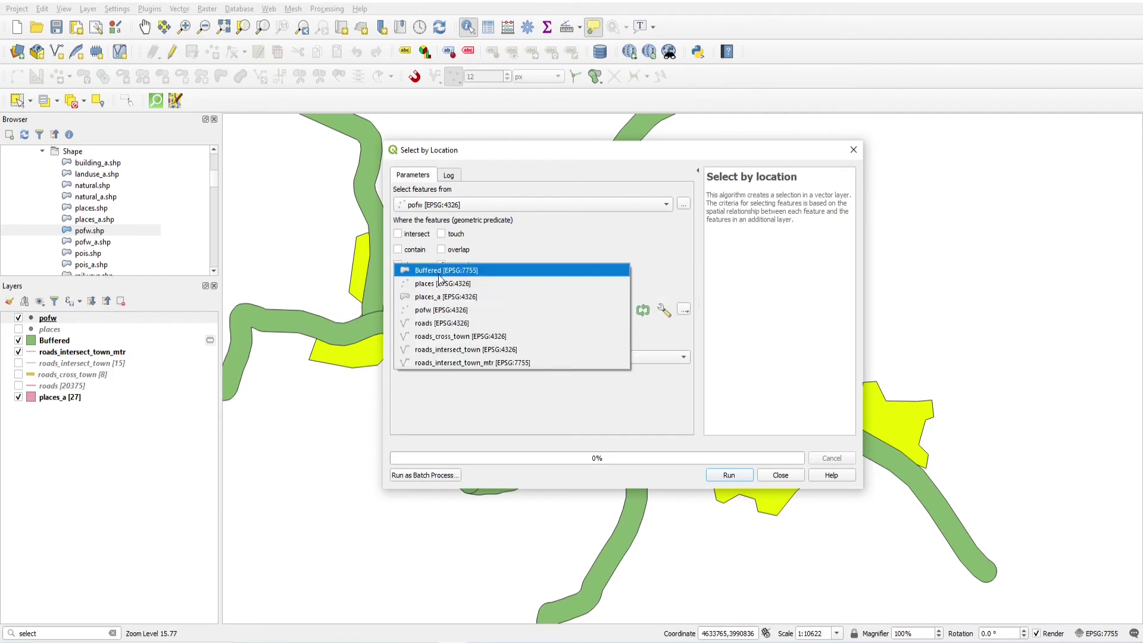
{"action": "left_click", "coordinate": [441, 271]}
{"action": "left_click_drag", "start_coordinate": [525, 152], "coordinate": [784, 157]}
{"action": "left_click", "coordinate": [985, 480]}
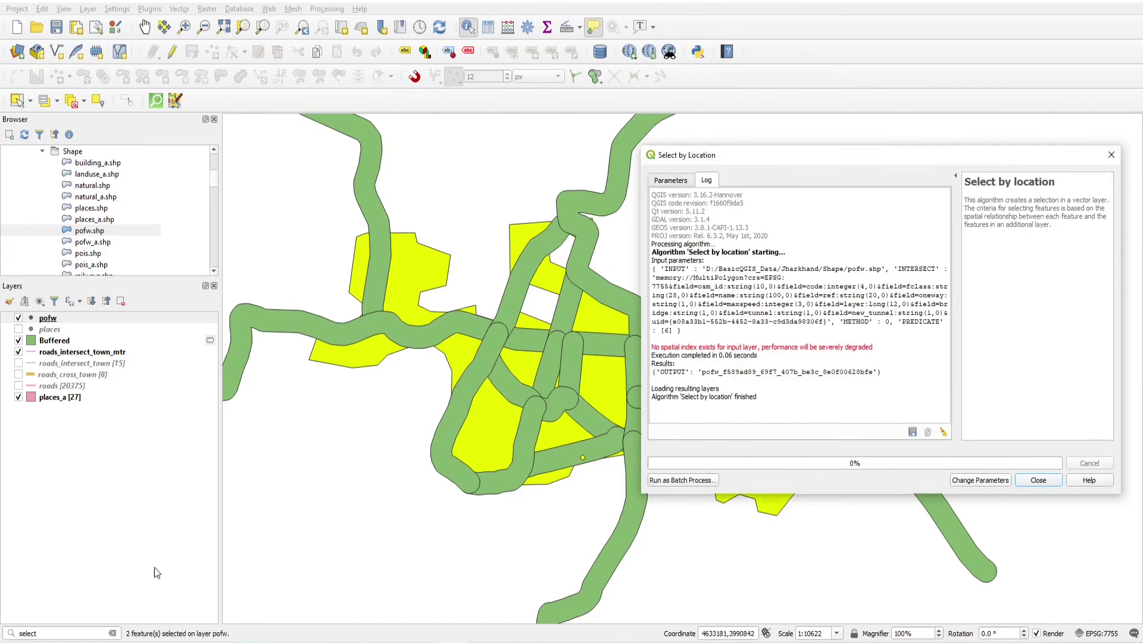
{"action": "left_click_drag", "start_coordinate": [796, 160], "coordinate": [639, 193]}
{"action": "left_click", "coordinate": [871, 512]}
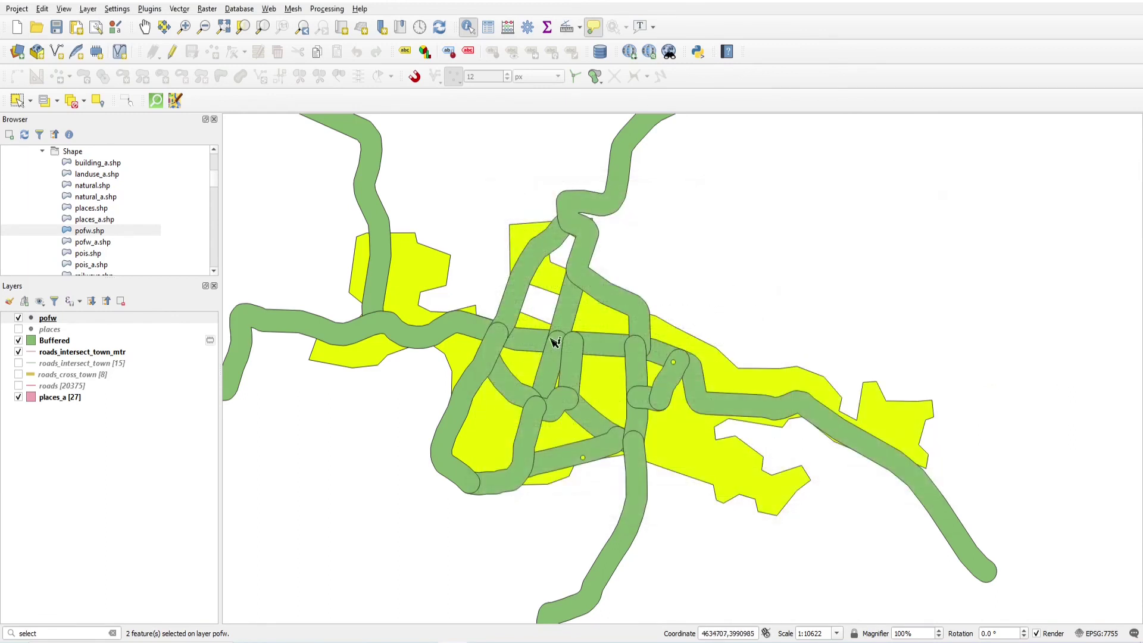
Hide the Buffered layer and make roads_intersect_town_mtr the active layer
{"action": "scroll", "coordinate": [557, 340], "scroll_direction": "down", "scroll_amount": 2}
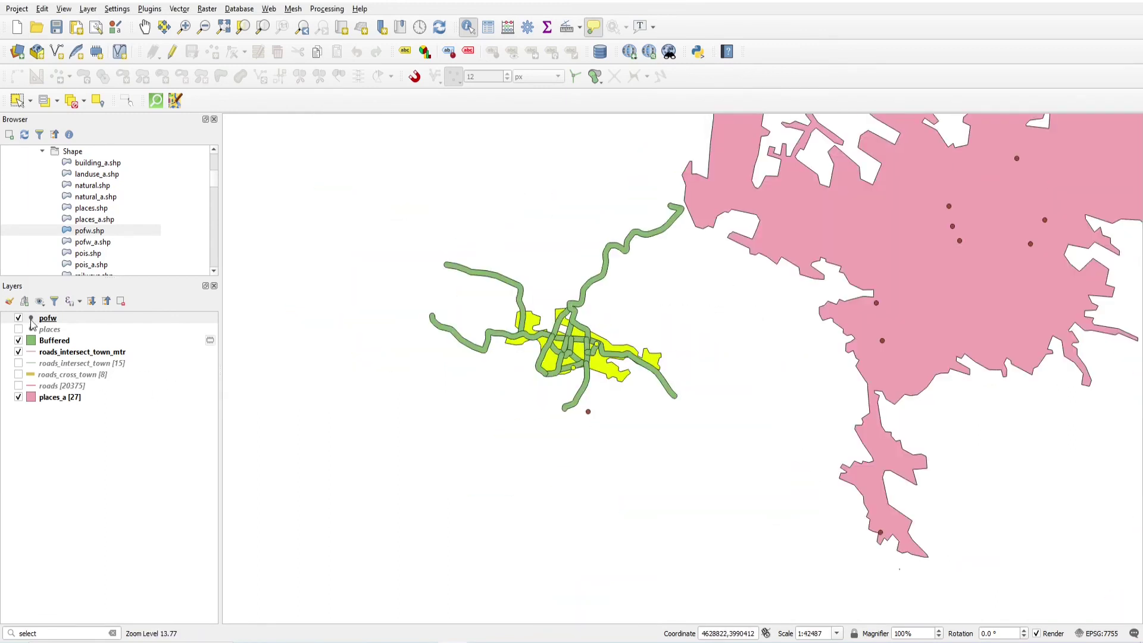
{"action": "left_click", "coordinate": [19, 340]}
{"action": "scroll", "coordinate": [601, 304], "scroll_direction": "up", "scroll_amount": 1}
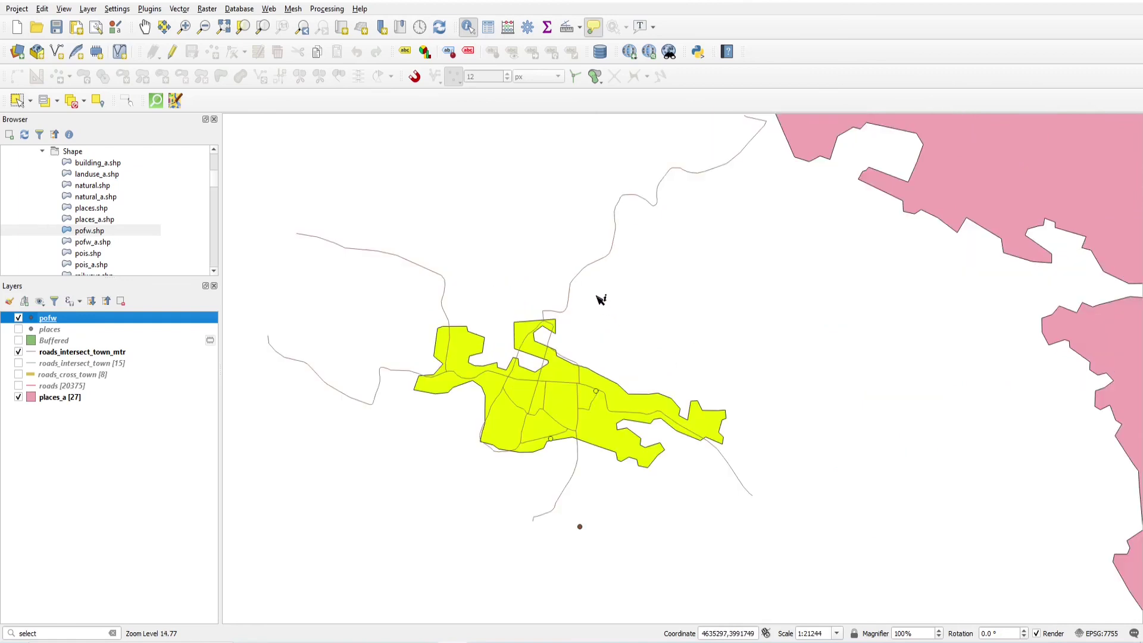
{"action": "scroll", "coordinate": [570, 342], "scroll_direction": "down", "scroll_amount": 1}
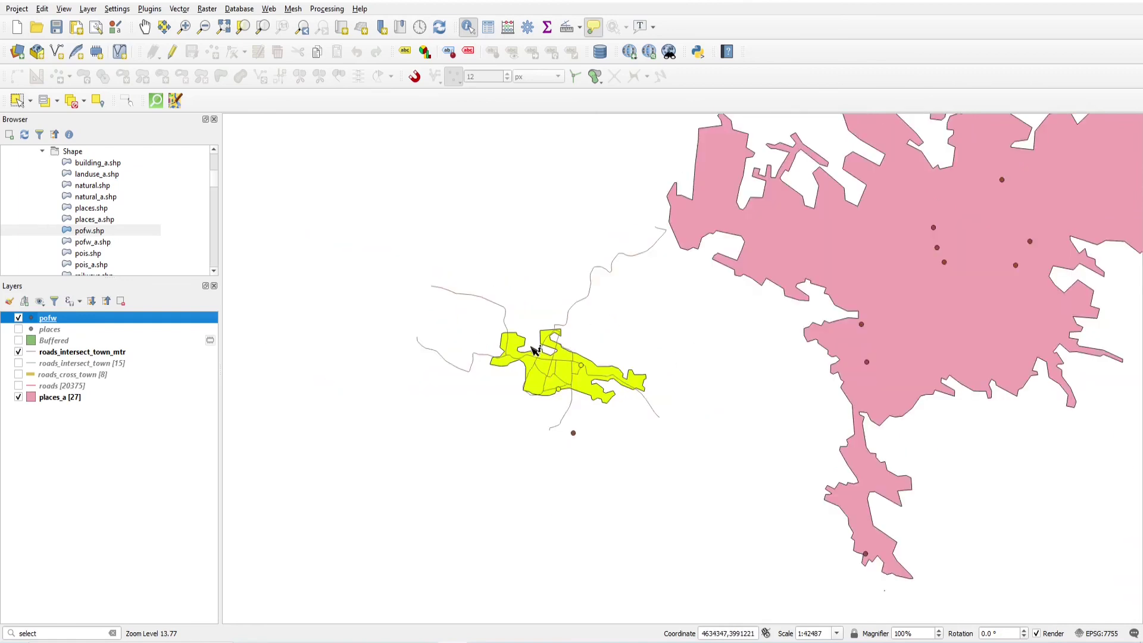
{"action": "left_click", "coordinate": [64, 353]}
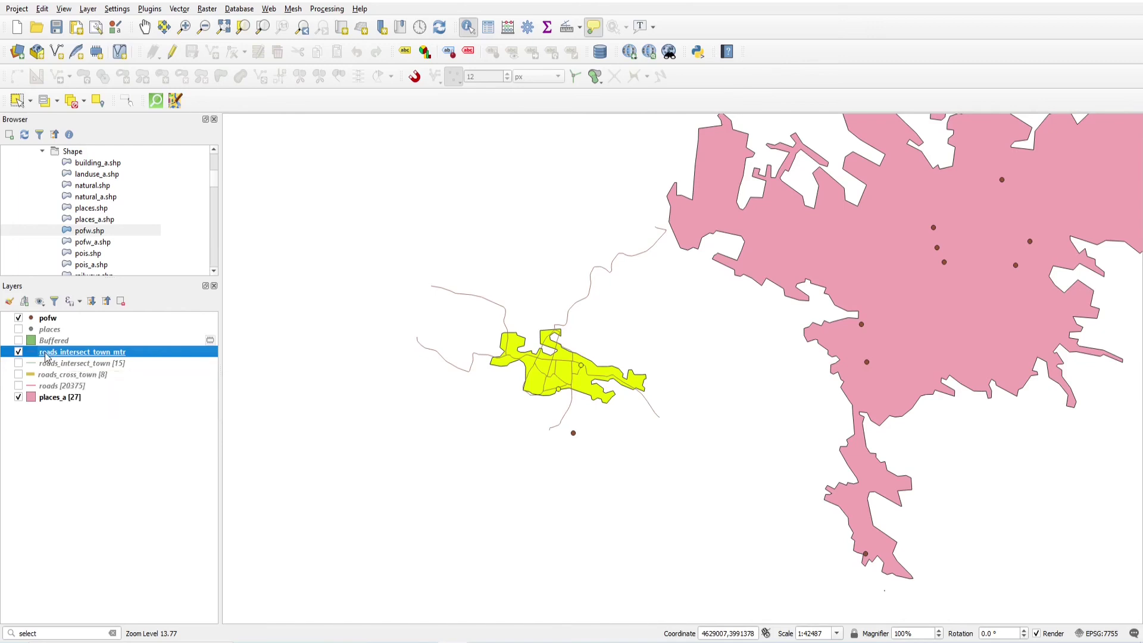
{"action": "right_click", "coordinate": [47, 353]}
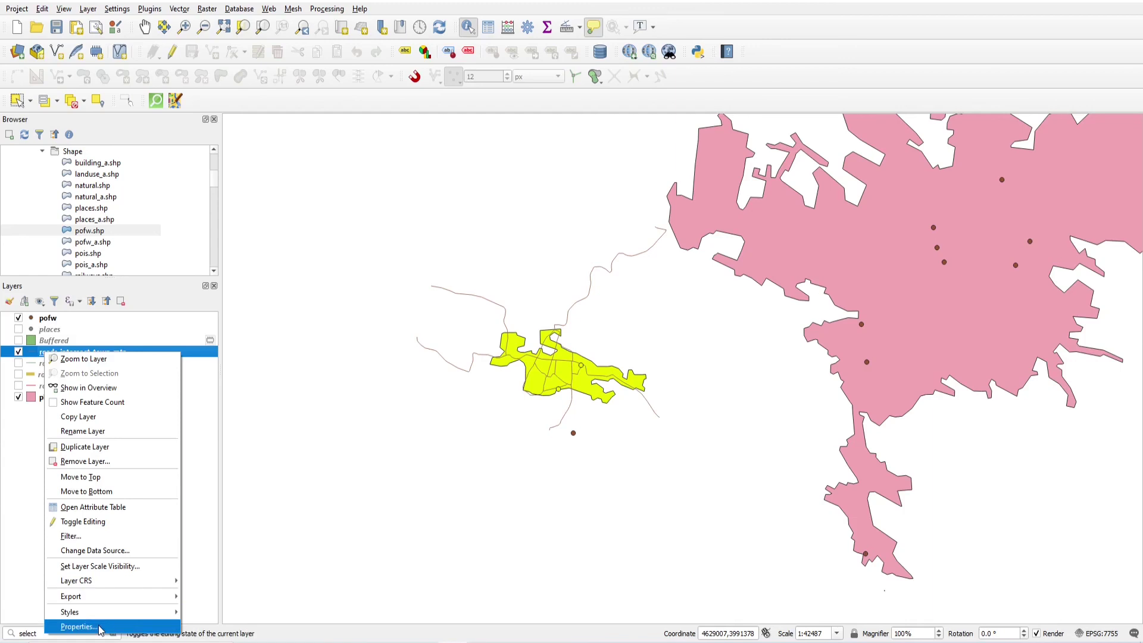
{"action": "left_click", "coordinate": [78, 627]}
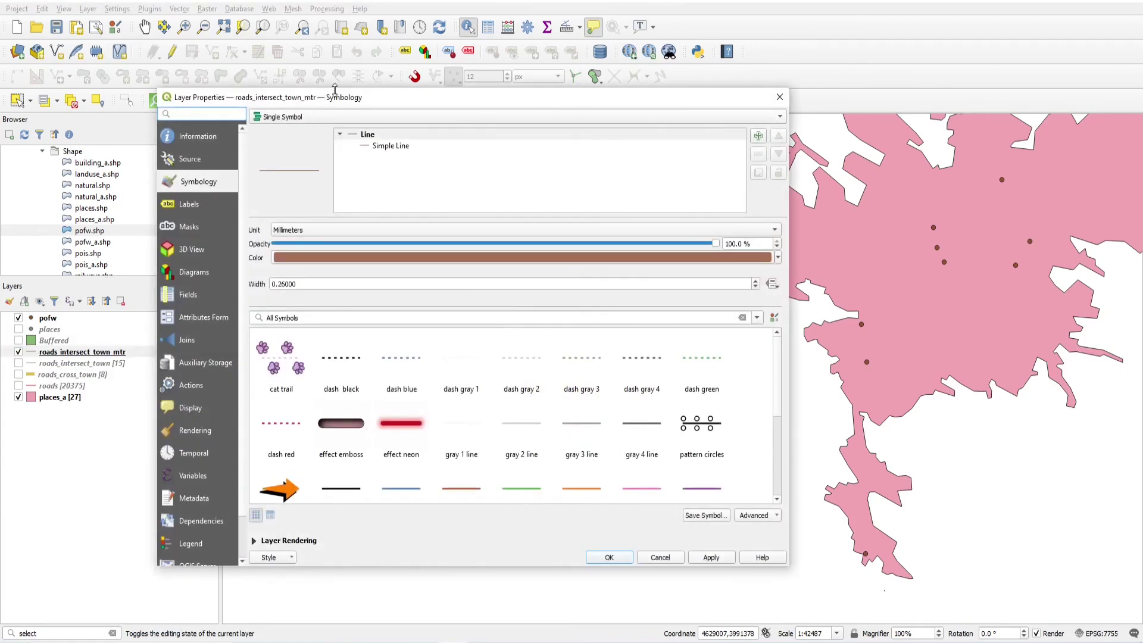
{"action": "left_click", "coordinate": [780, 97]}
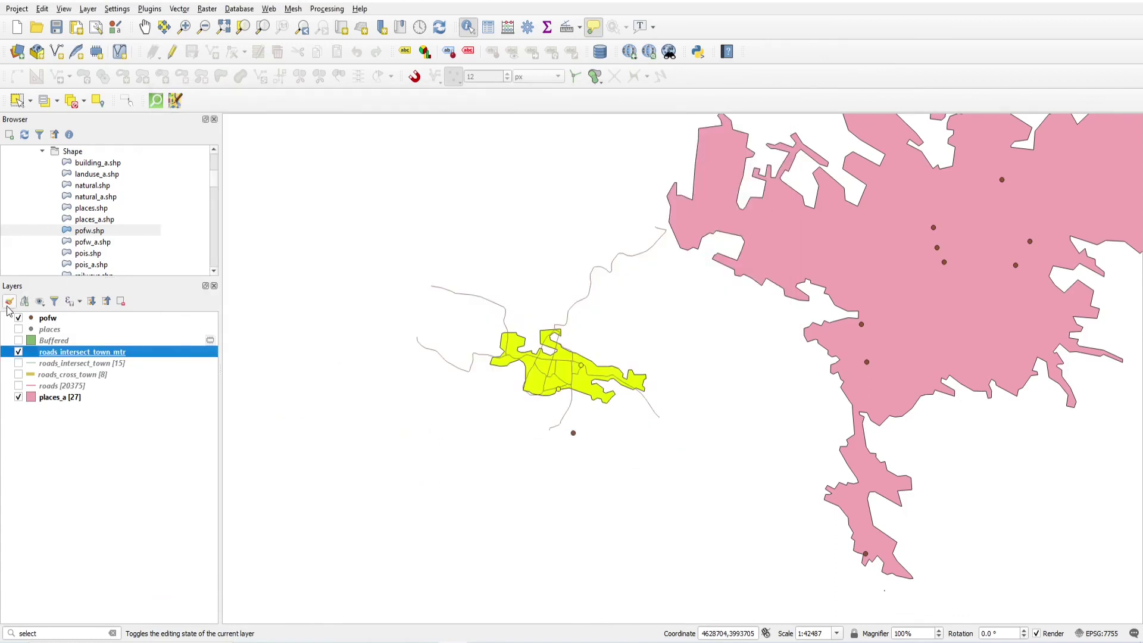
Open live styling for roads_intersect_town_mtr and change its Simple Line symbol layer to Geometry Generator
{"action": "left_click", "coordinate": [9, 302]}
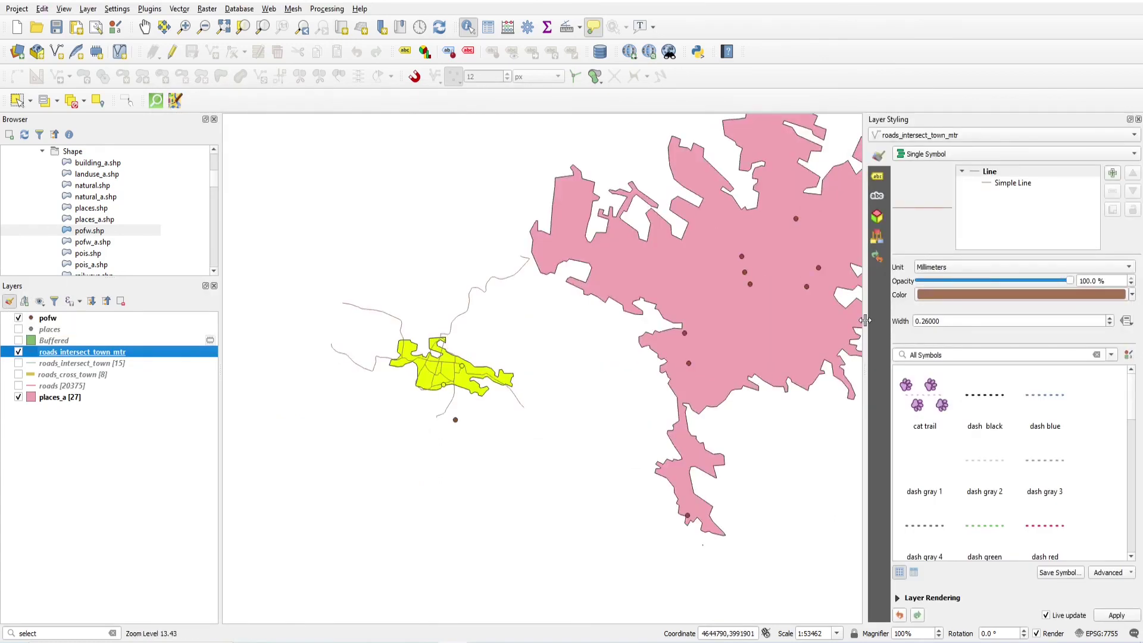
{"action": "left_click_drag", "start_coordinate": [865, 320], "coordinate": [682, 320]}
{"action": "left_click", "coordinate": [843, 172]}
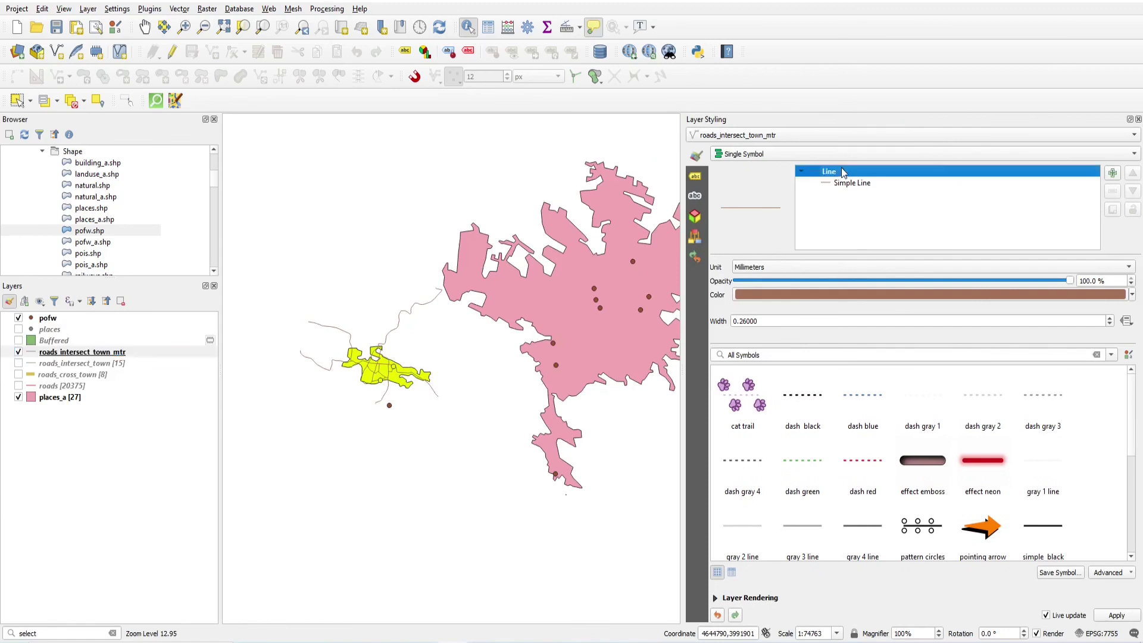
{"action": "left_click", "coordinate": [849, 184]}
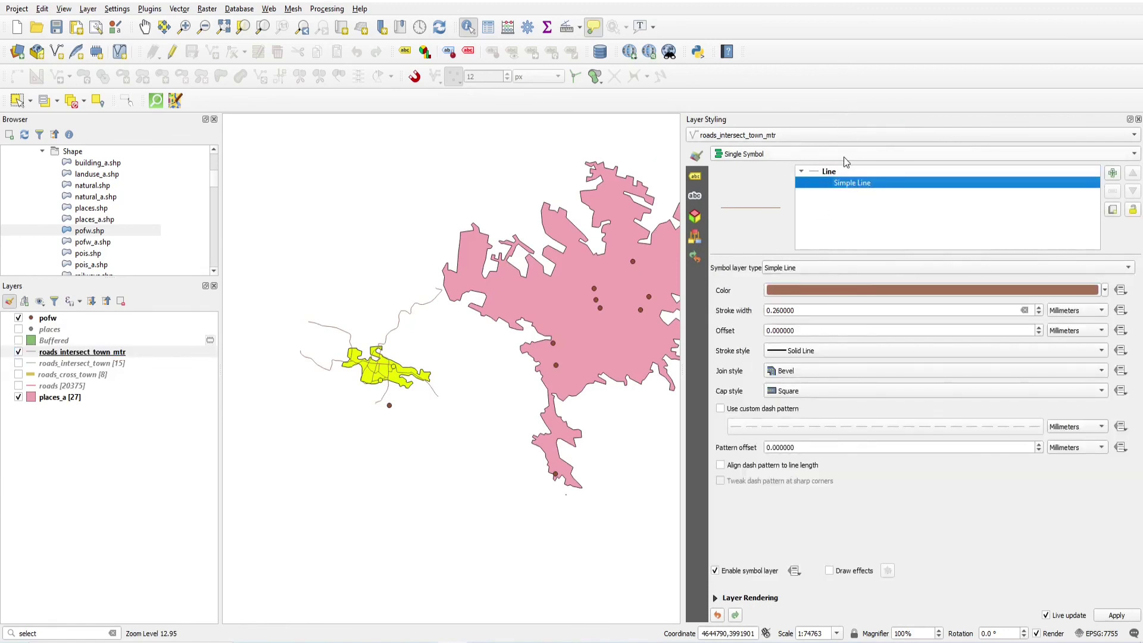
{"action": "left_click", "coordinate": [808, 268]}
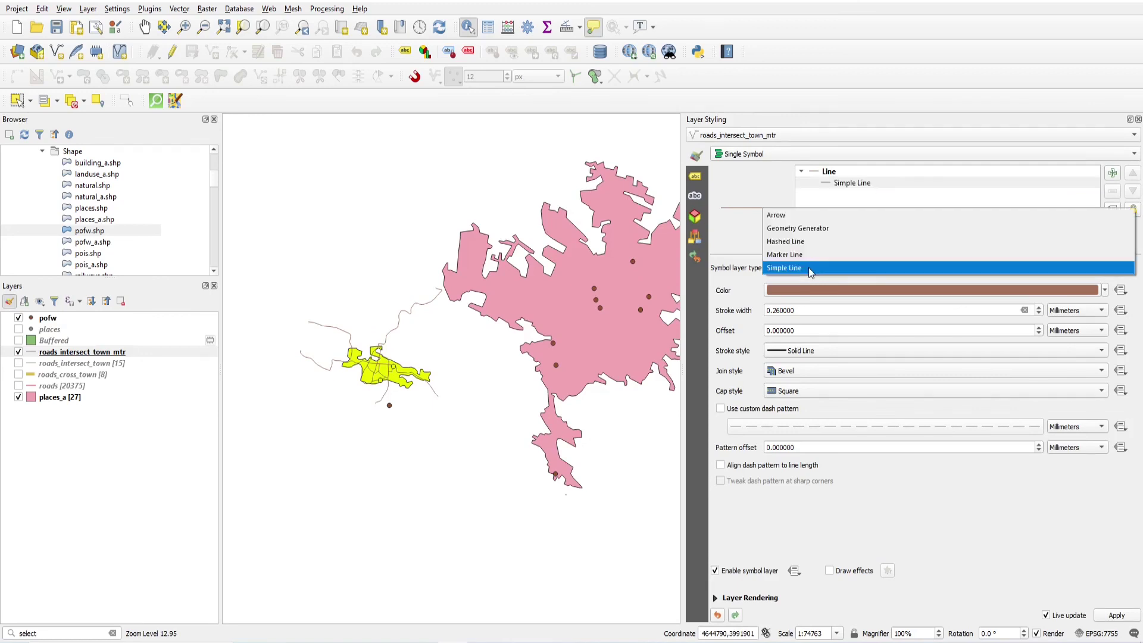
{"action": "left_click", "coordinate": [819, 237]}
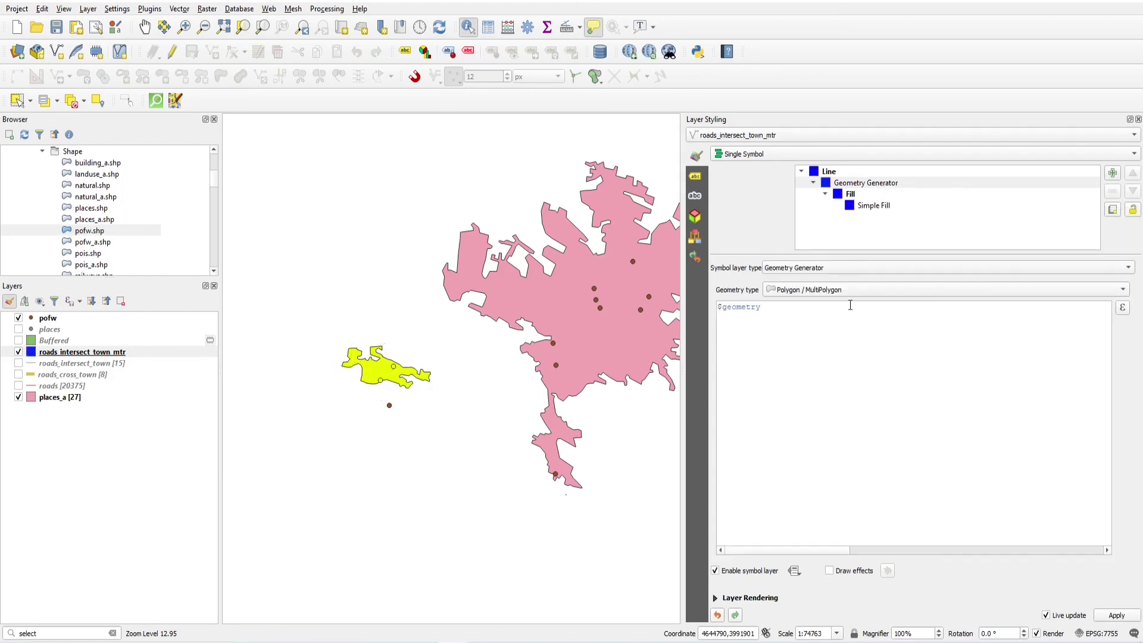
Use the Polygon / MultiPolygon geometry type for the generator and set its expression to buffer($geometry,50)
{"action": "left_click", "coordinate": [806, 290]}
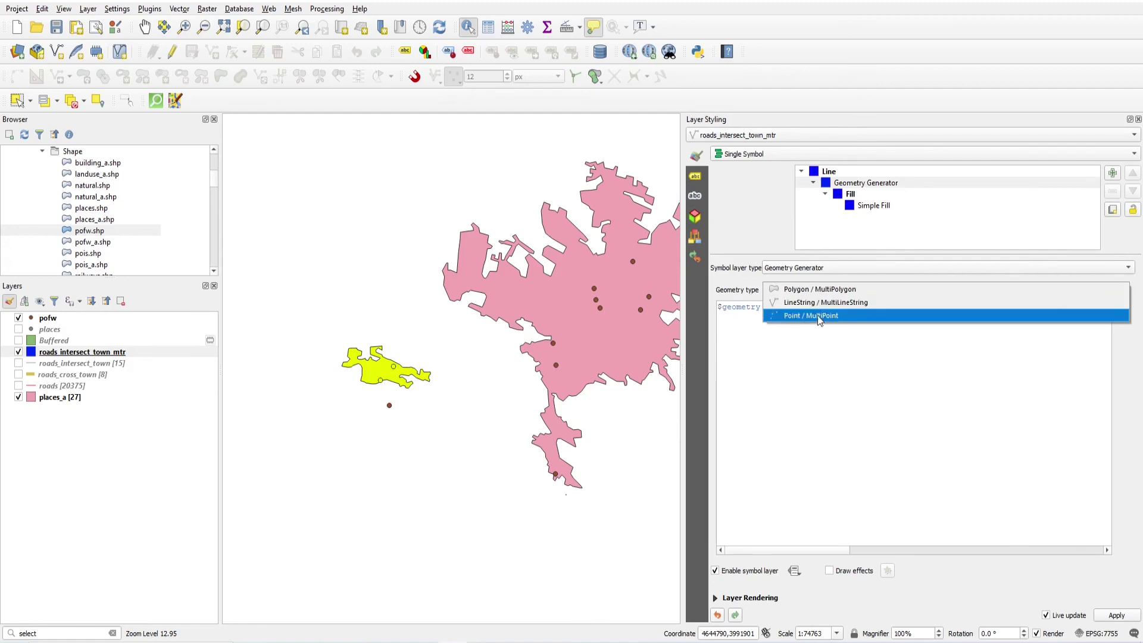
{"action": "left_click", "coordinate": [822, 290]}
{"action": "left_click", "coordinate": [723, 320]}
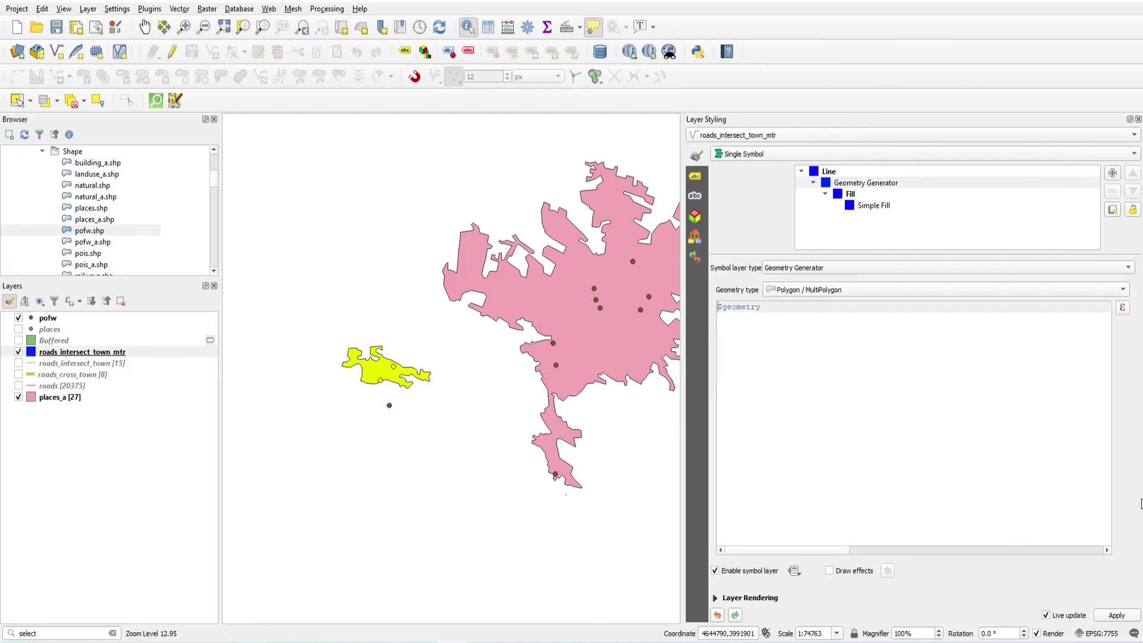
{"action": "type", "text": "buffer ("}
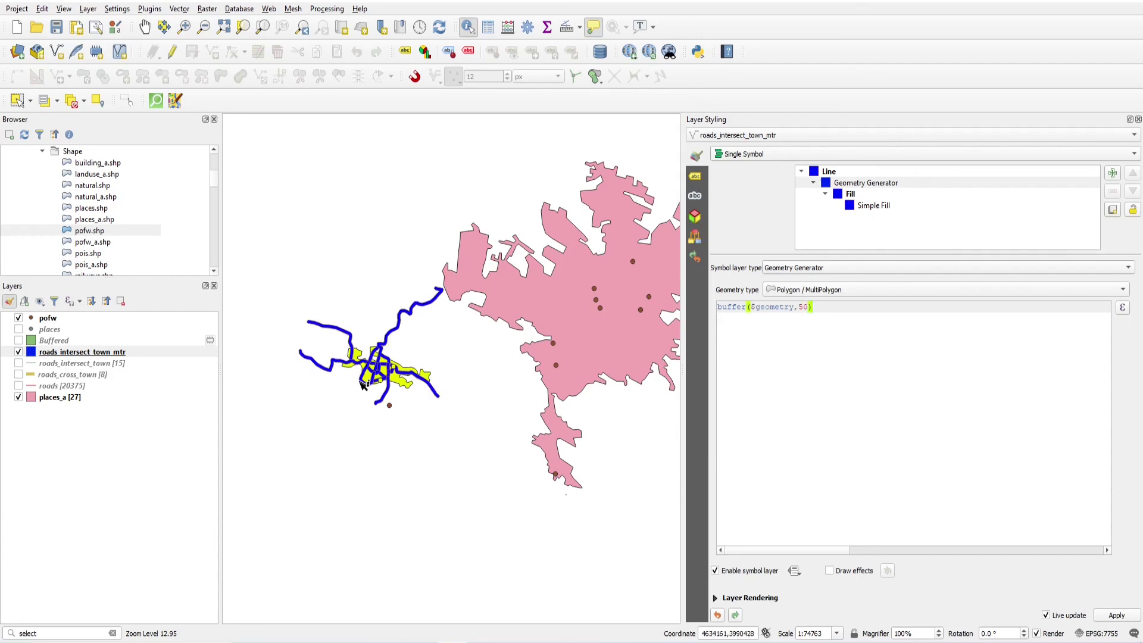
{"action": "scroll", "coordinate": [365, 384], "scroll_direction": "up", "scroll_amount": 3}
{"action": "scroll", "coordinate": [378, 244], "scroll_direction": "down", "scroll_amount": 3}
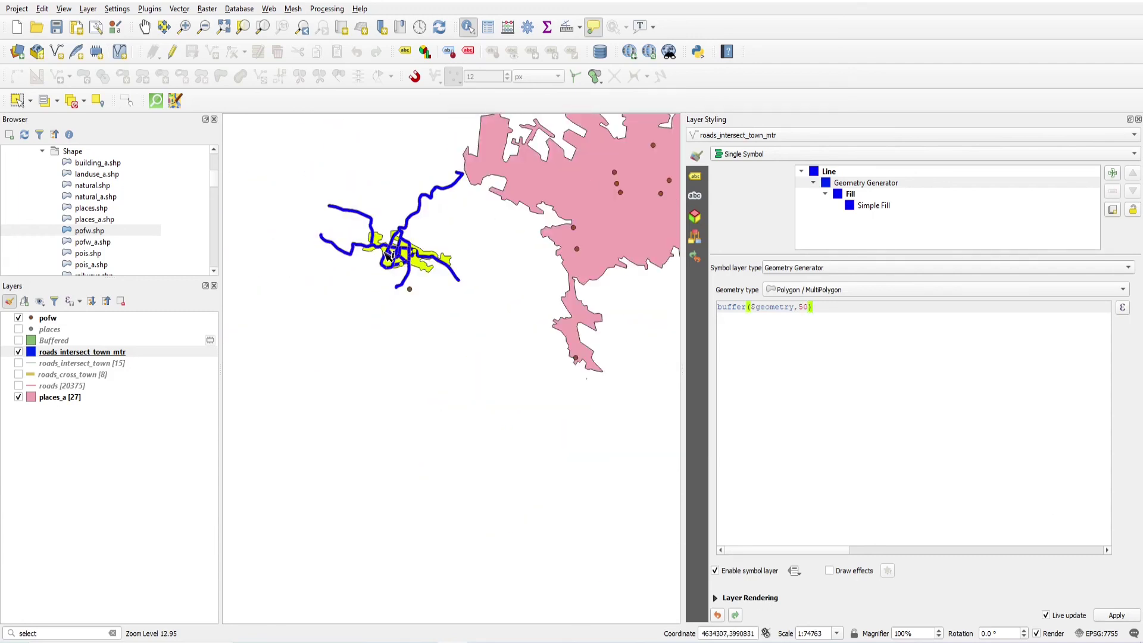
{"action": "scroll", "coordinate": [400, 247], "scroll_direction": "up", "scroll_amount": 2}
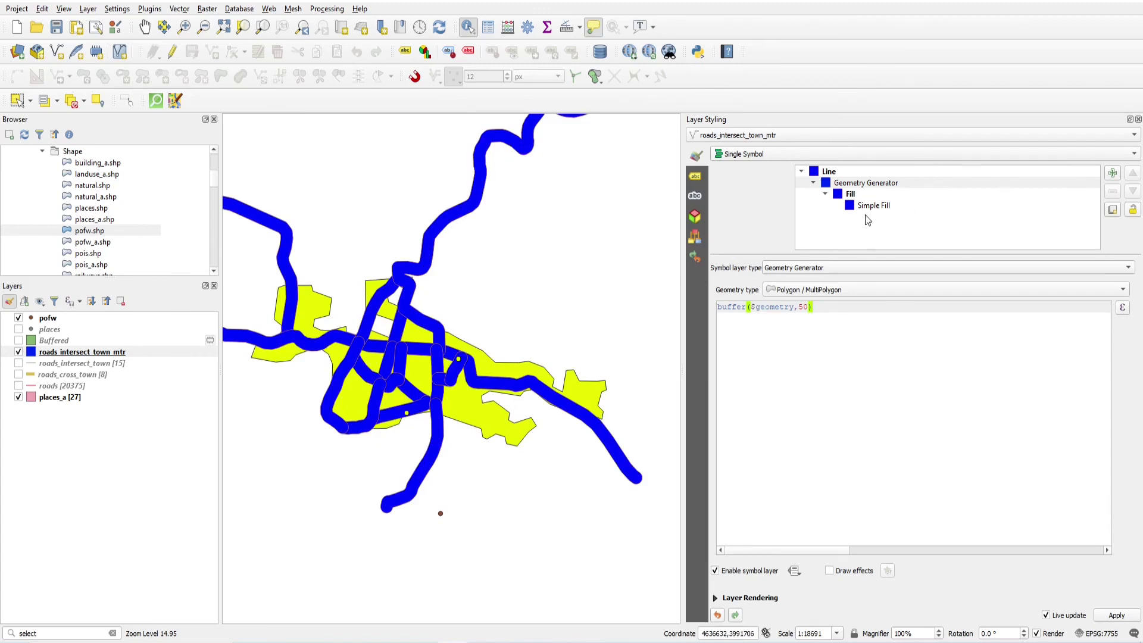
Set the distance in the generator's buffer expression to 100
{"action": "left_click_drag", "start_coordinate": [805, 309], "coordinate": [798, 309]}
{"action": "type", "text": "1"}
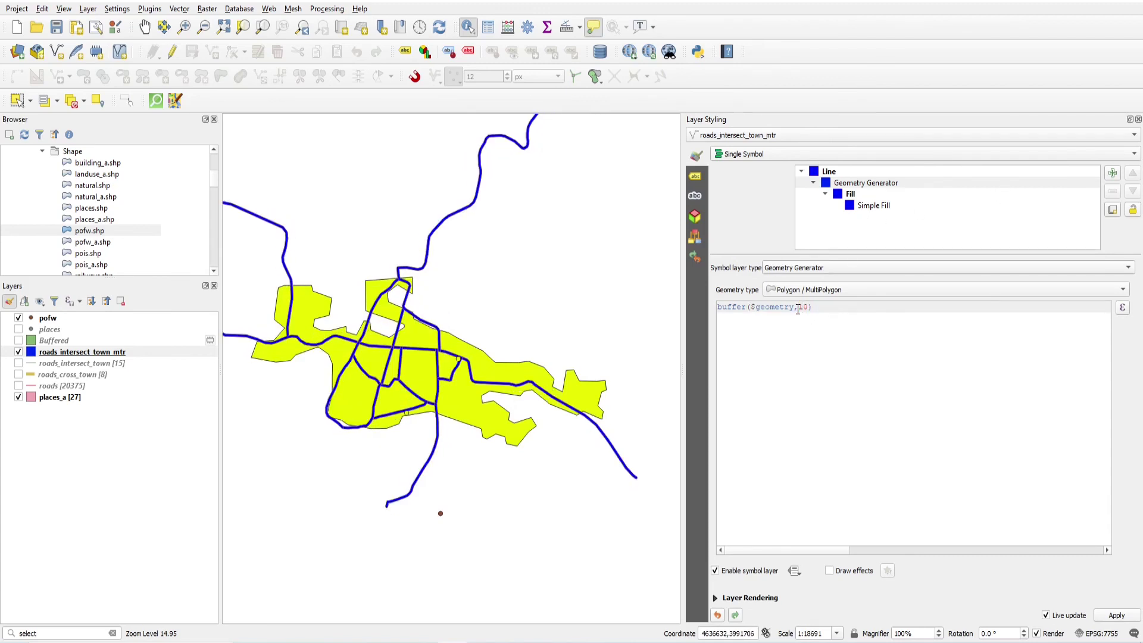
{"action": "type", "text": "0"}
Apply the gradient orange fill preset to the generated buffer polygons and set the fill's opacity to 50%
{"action": "left_click", "coordinate": [874, 207]}
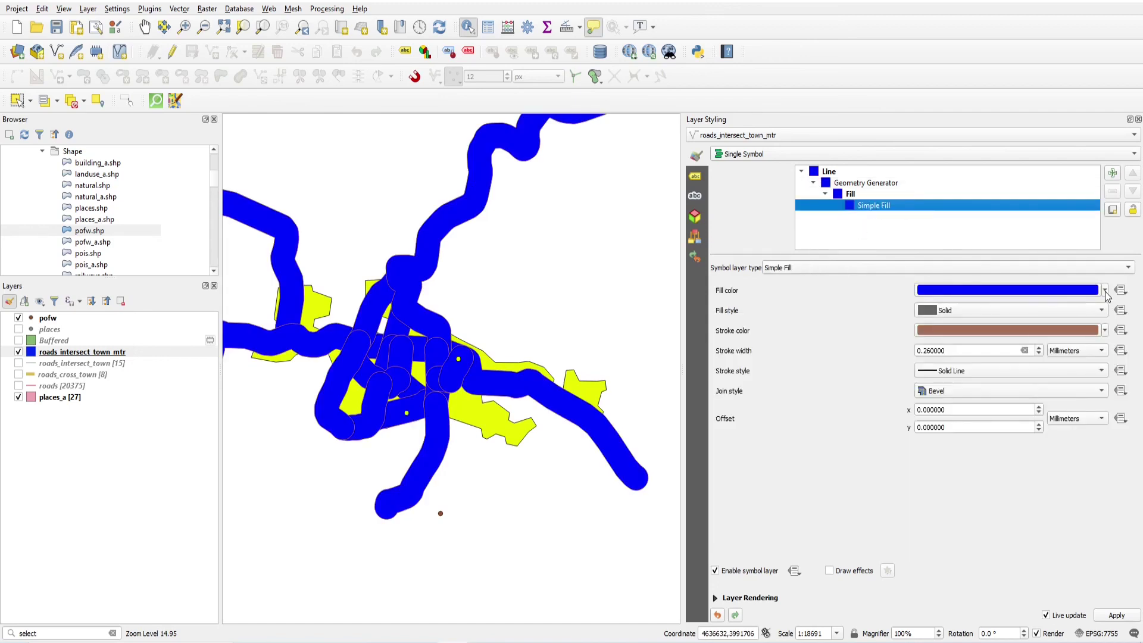
{"action": "left_click", "coordinate": [857, 195]}
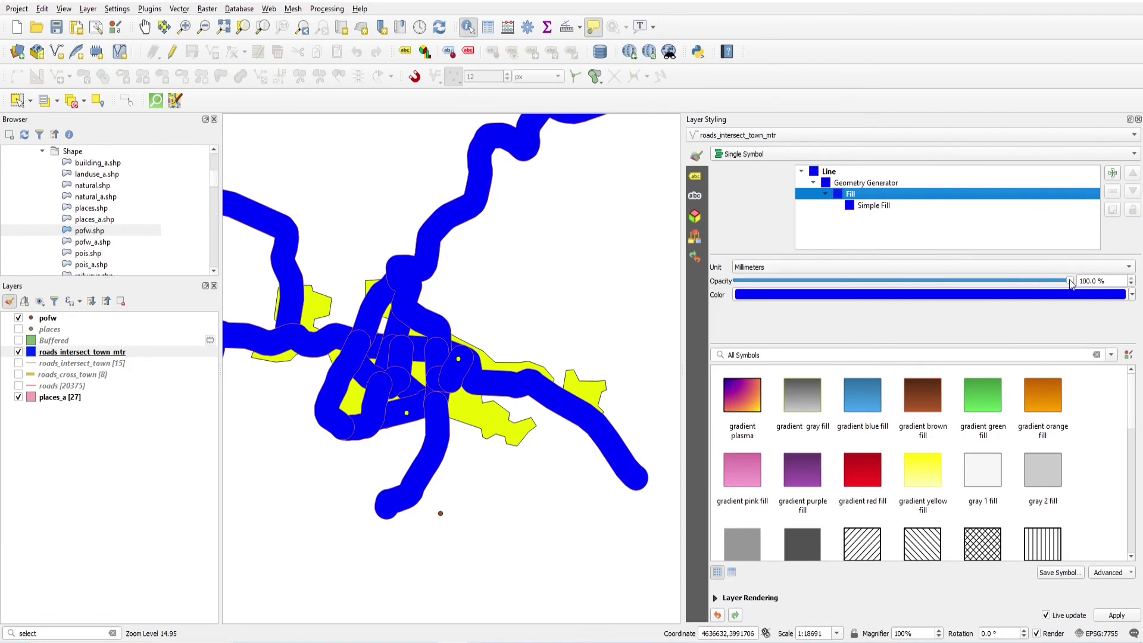
{"action": "left_click_drag", "start_coordinate": [1070, 284], "coordinate": [893, 282]}
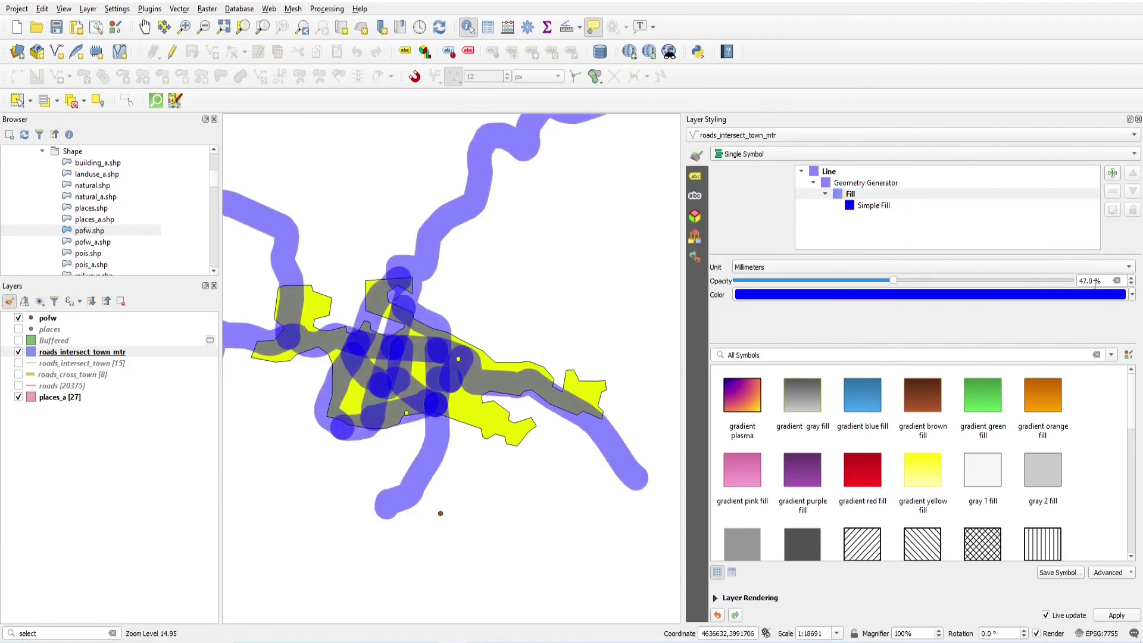
{"action": "left_click", "coordinate": [1042, 394]}
{"action": "scroll", "coordinate": [542, 357], "scroll_direction": "down", "scroll_amount": 2}
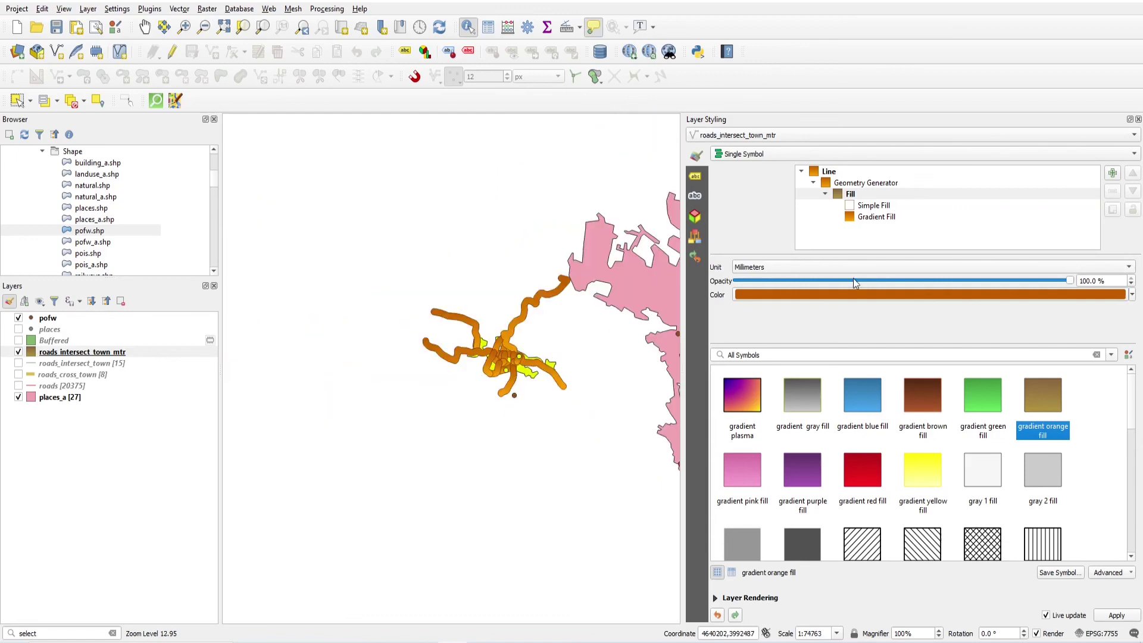
{"action": "left_click", "coordinate": [893, 280]}
{"action": "scroll", "coordinate": [493, 381], "scroll_direction": "up", "scroll_amount": 3}
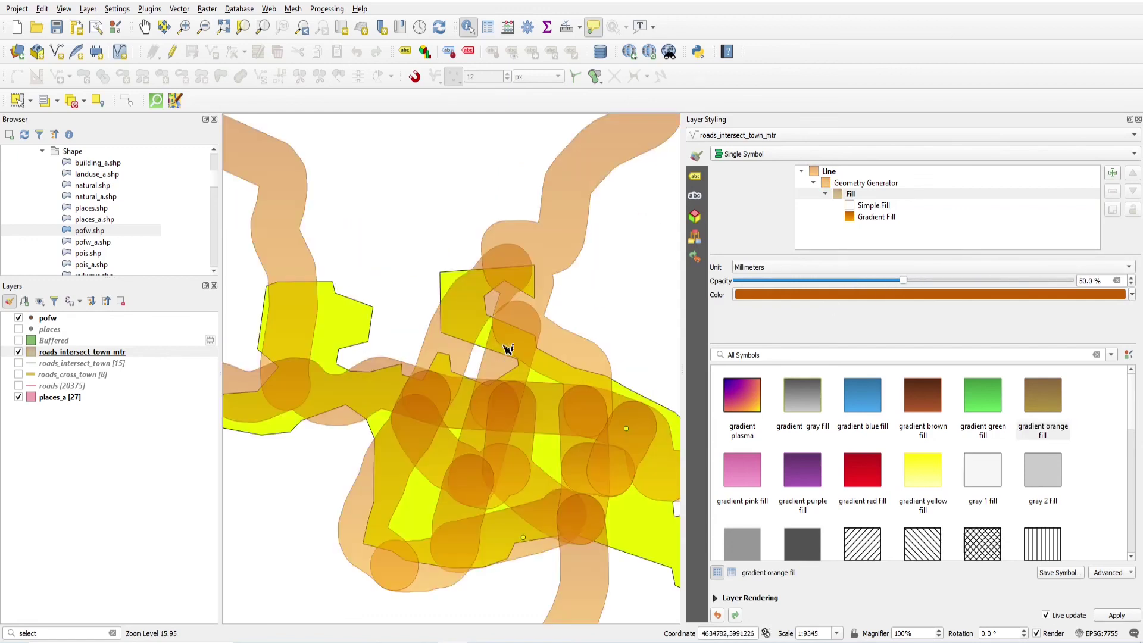
Set the geometry generator's expression to buffer($geometry,10)
{"action": "left_click", "coordinate": [866, 184]}
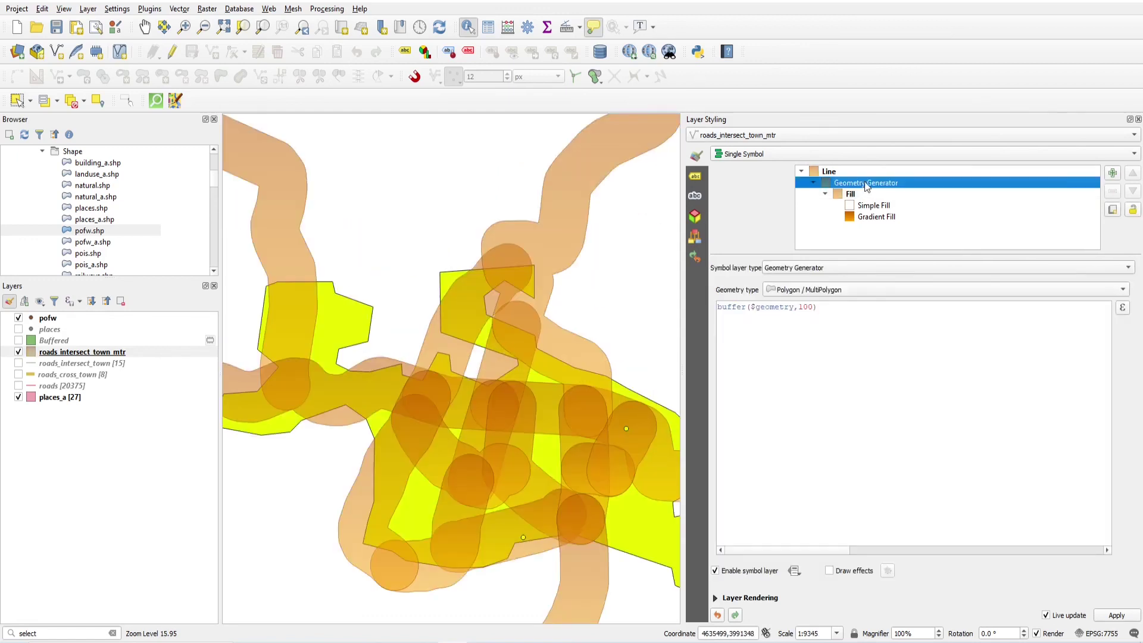
{"action": "left_click", "coordinate": [808, 309]}
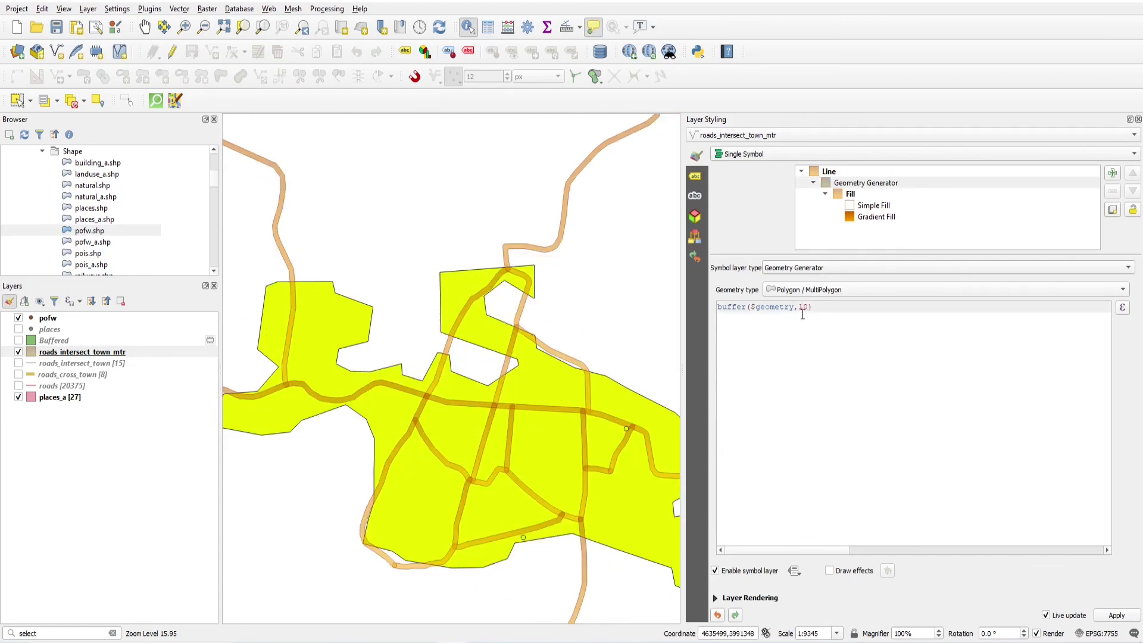
Examine the width of the generated road buffers over the town polygon at close and wide scales
{"action": "scroll", "coordinate": [449, 433], "scroll_direction": "down", "scroll_amount": 1}
{"action": "scroll", "coordinate": [449, 433], "scroll_direction": "up", "scroll_amount": 1}
{"action": "scroll", "coordinate": [508, 358], "scroll_direction": "up", "scroll_amount": 1}
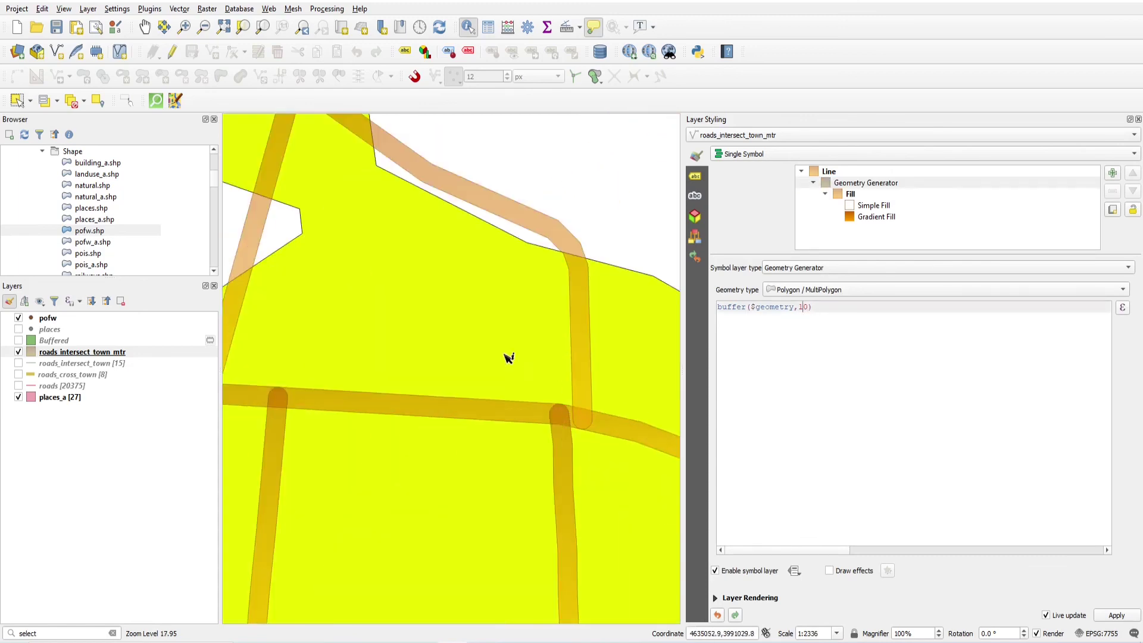
{"action": "scroll", "coordinate": [493, 365], "scroll_direction": "down", "scroll_amount": 3}
{"action": "scroll", "coordinate": [419, 445], "scroll_direction": "up", "scroll_amount": 2}
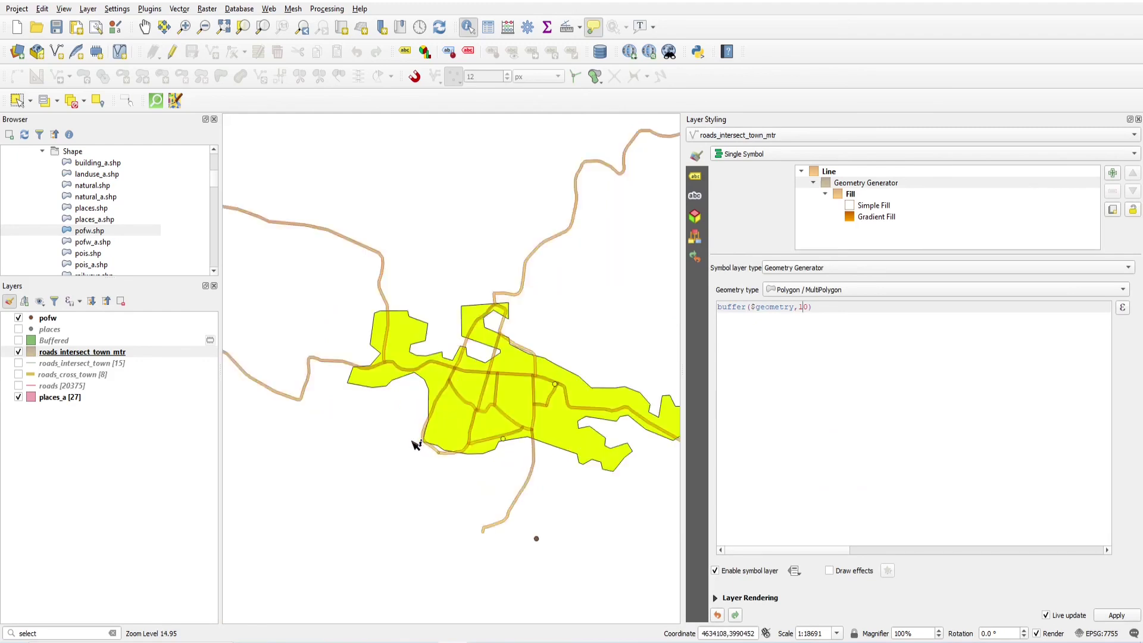
{"action": "scroll", "coordinate": [393, 306], "scroll_direction": "down", "scroll_amount": 3}
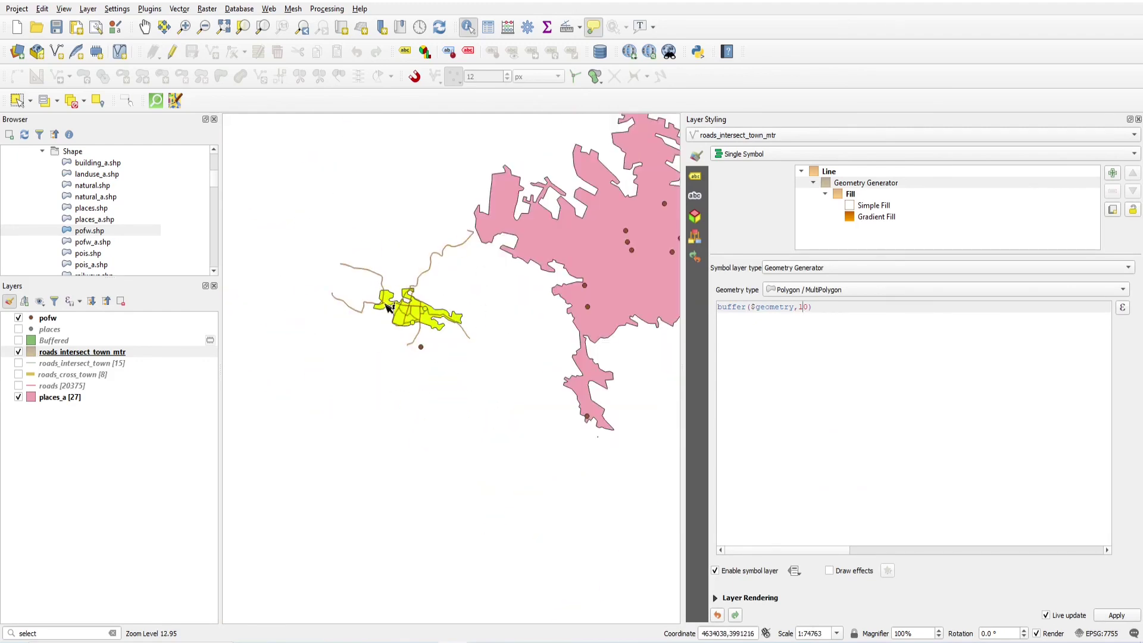
{"action": "scroll", "coordinate": [389, 308], "scroll_direction": "up", "scroll_amount": 2}
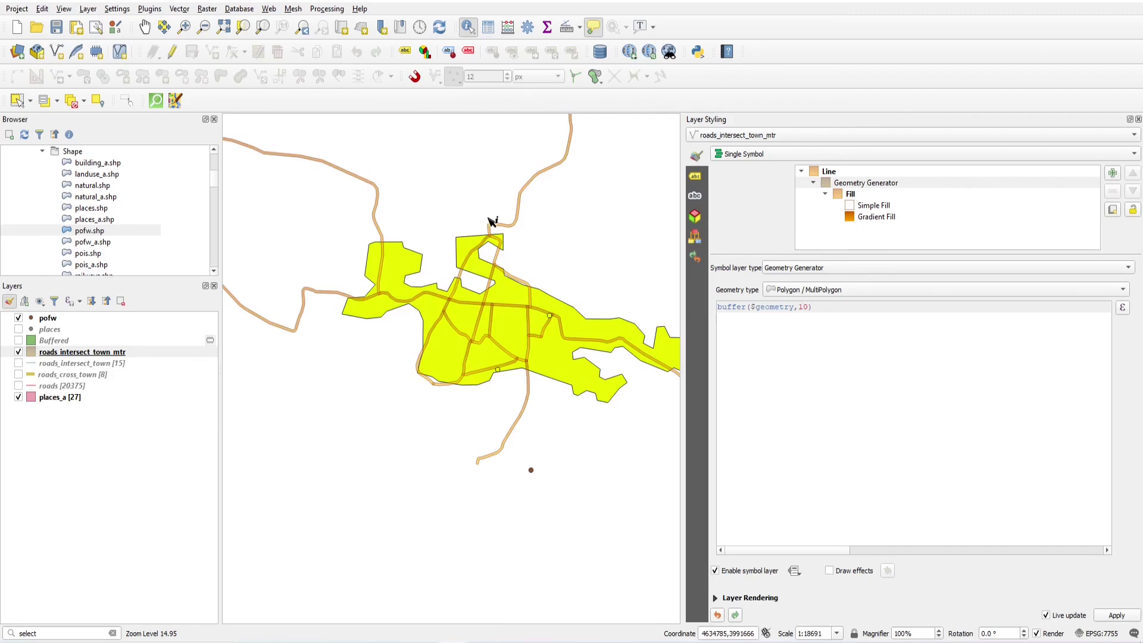
{"action": "scroll", "coordinate": [494, 316], "scroll_direction": "down", "scroll_amount": 1}
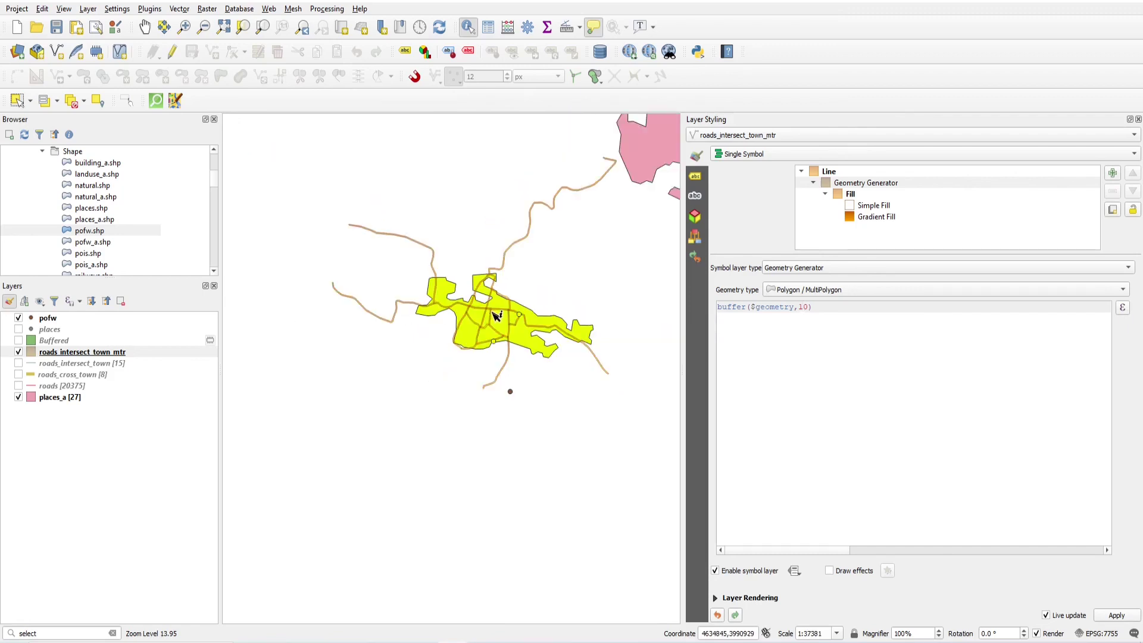